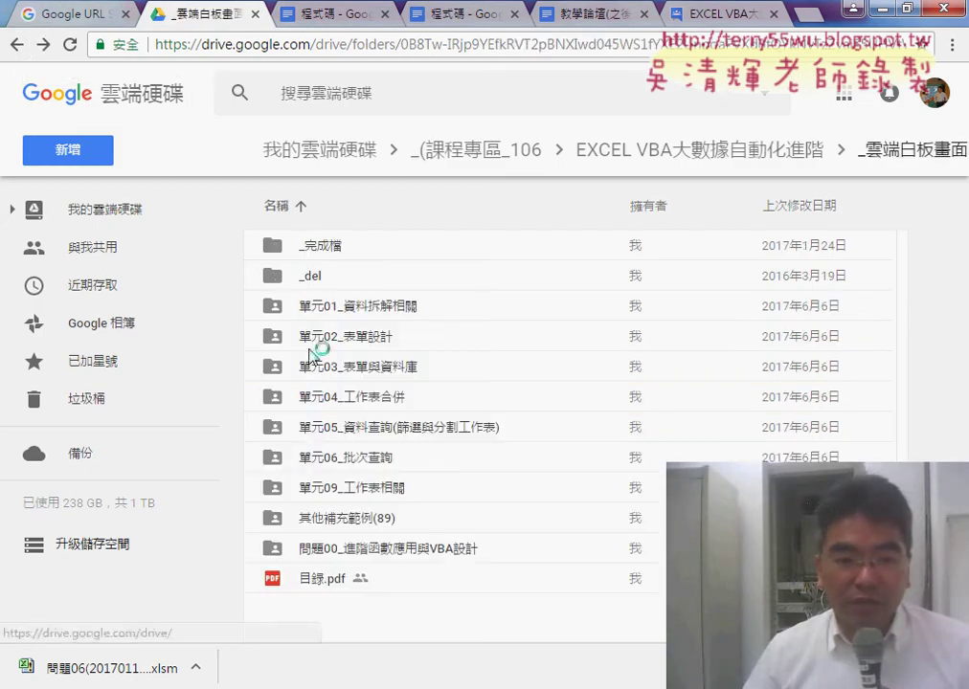
- Open the 單元06_批次查詢 folder and launch 問題06.xlsx in Google Sheets
click(347, 460)
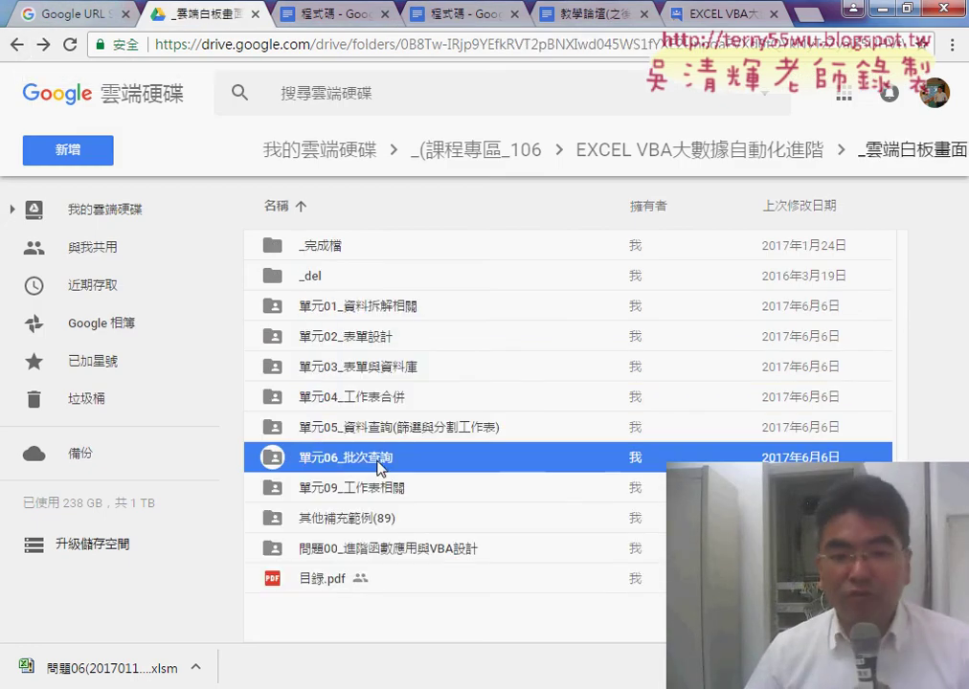
double_click(378, 463)
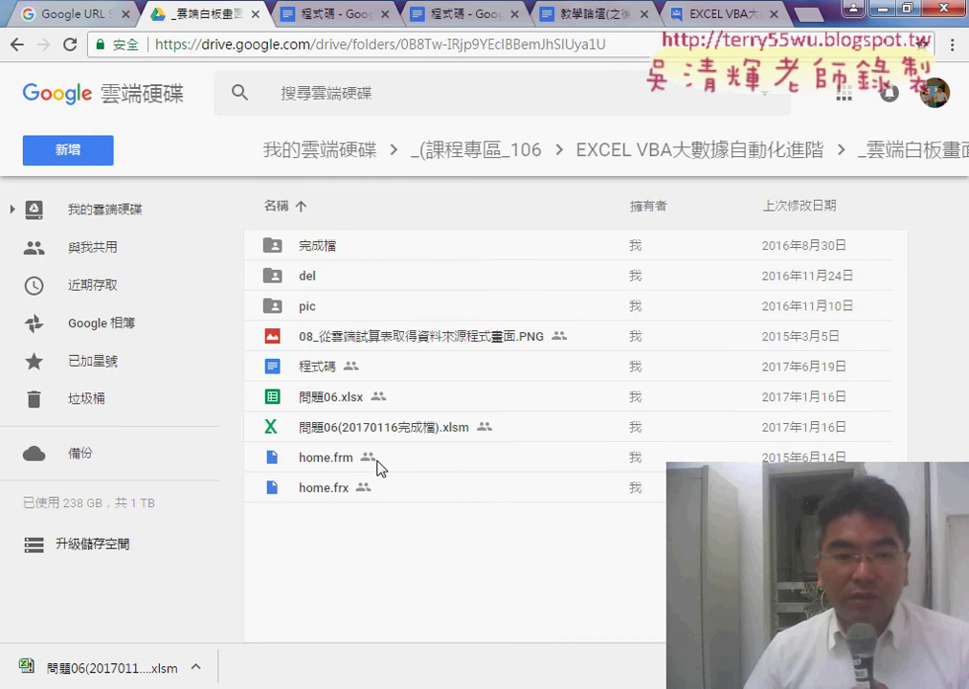
click(326, 404)
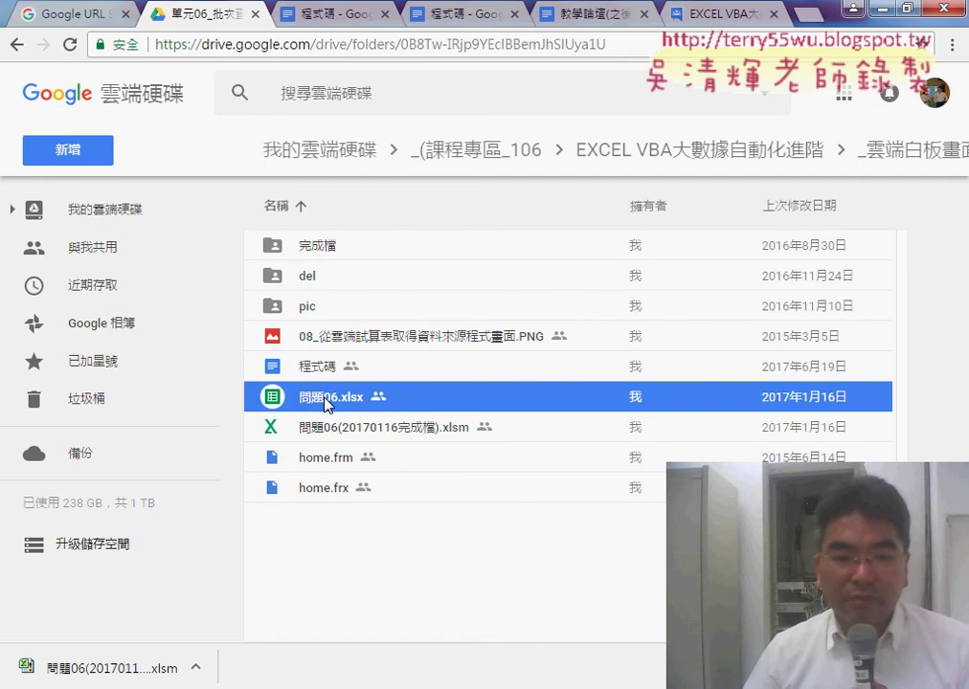
double_click(327, 404)
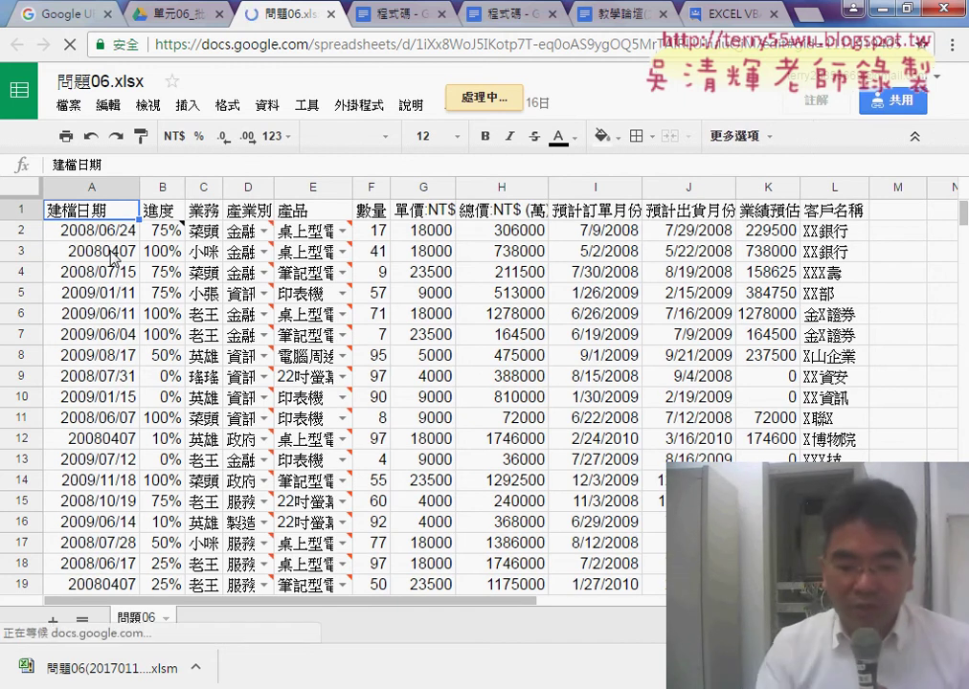
- Confirm the 問題06 data ends at row 64, then close the spreadsheet tab
key(ctrl+Down)
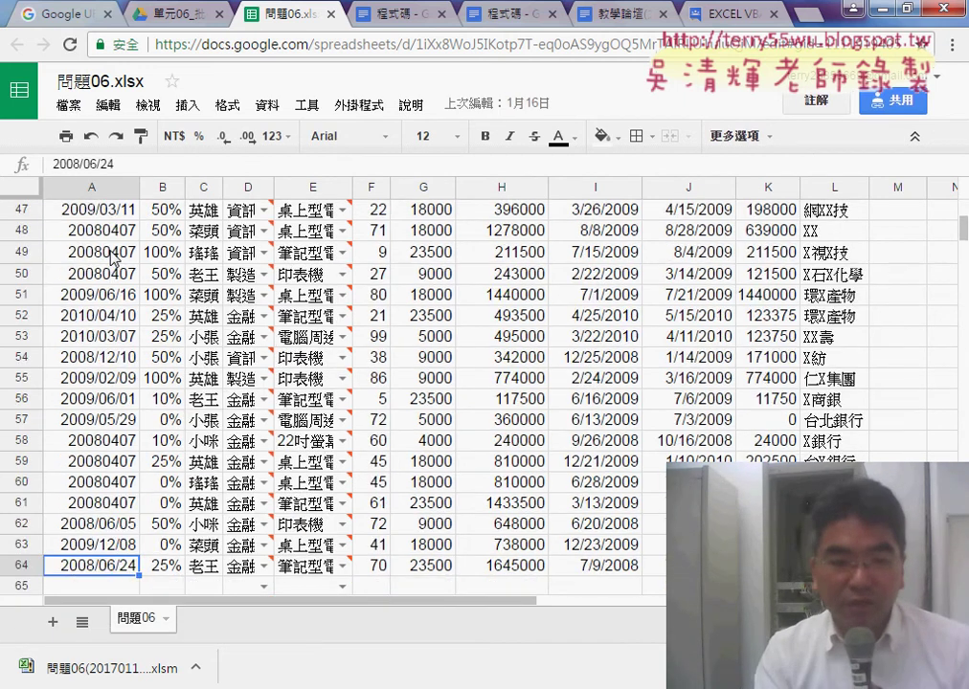
scroll(124, 541, down, 1)
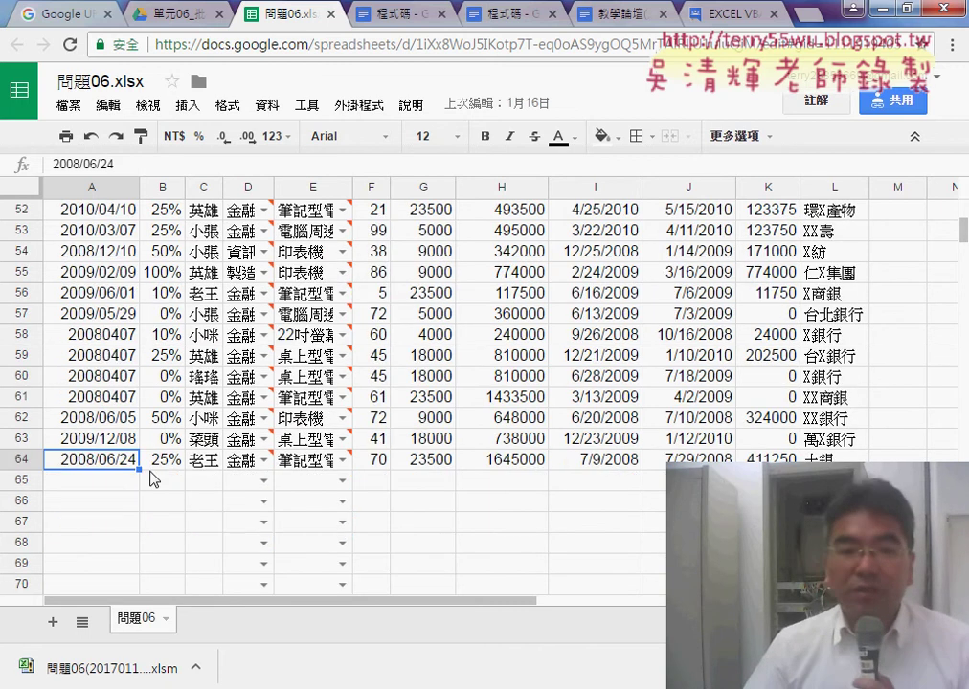
scroll(132, 371, up, 1)
scroll(132, 287, up, 3)
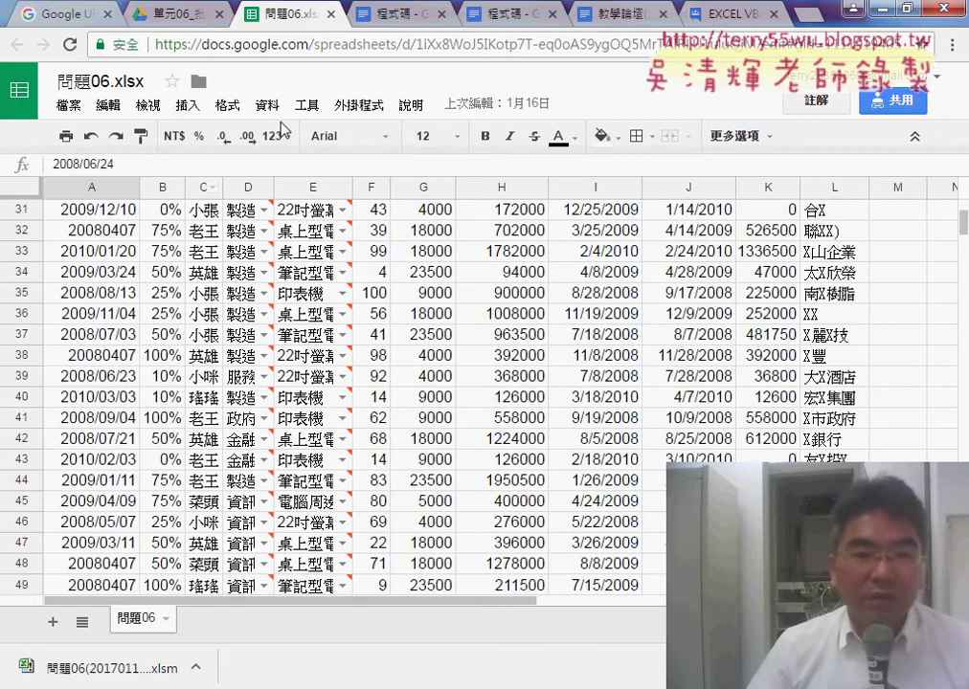
click(331, 14)
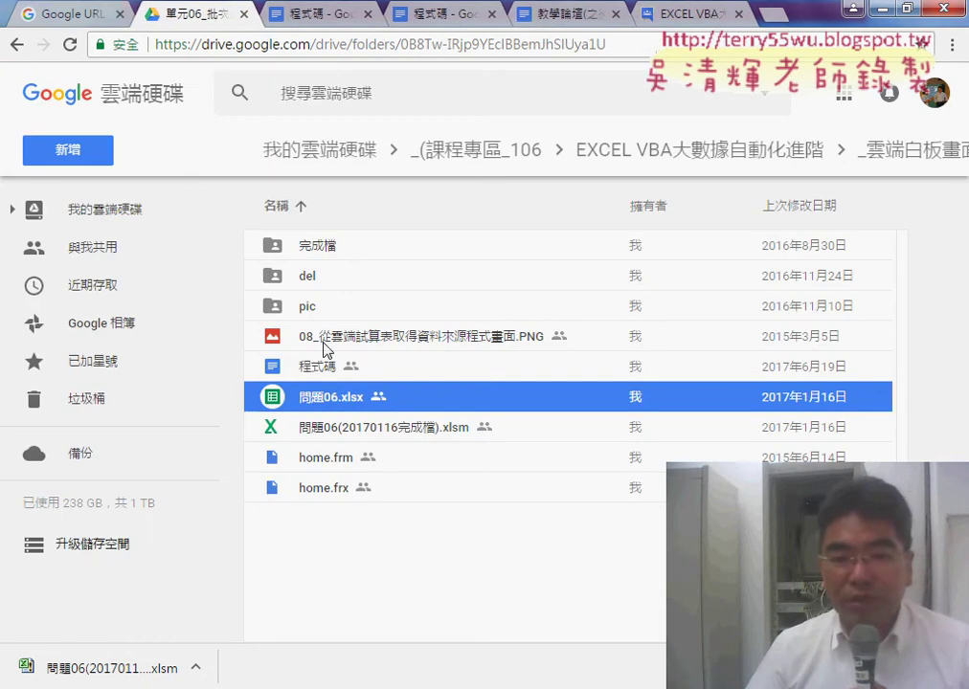
- Bring up the EXCEL VBA 12th-class forum post via the 教學論壇 tab
double_click(331, 395)
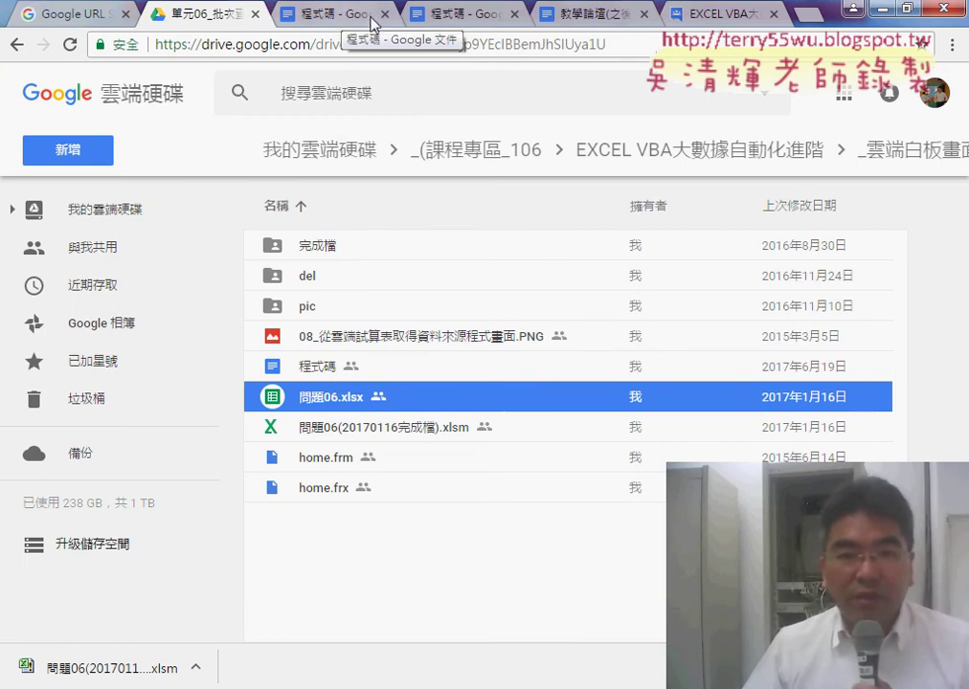
click(610, 19)
click(687, 15)
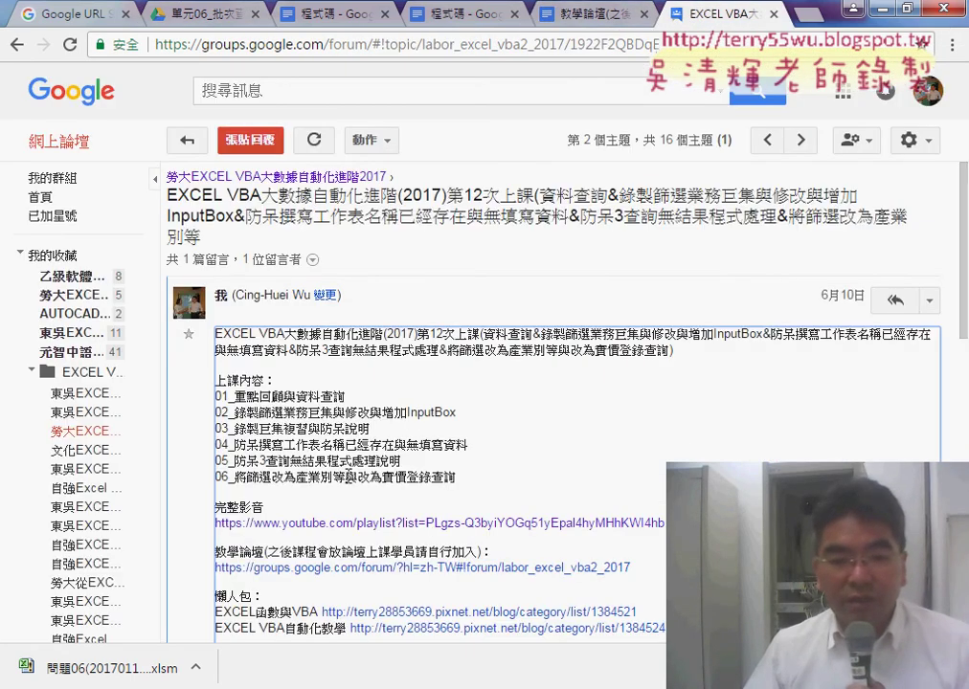
- Open the 完整影音 YouTube playlist link from the forum post
click(538, 524)
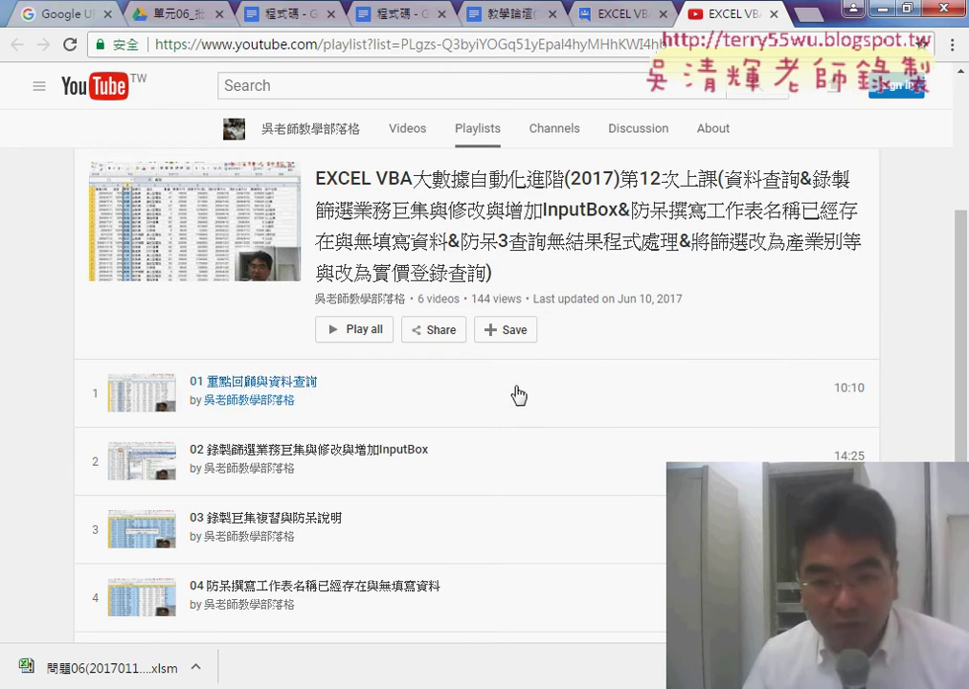
- Highlight the playlist's 144 view count and check the short link's click analytics
drag(471, 300, 504, 301)
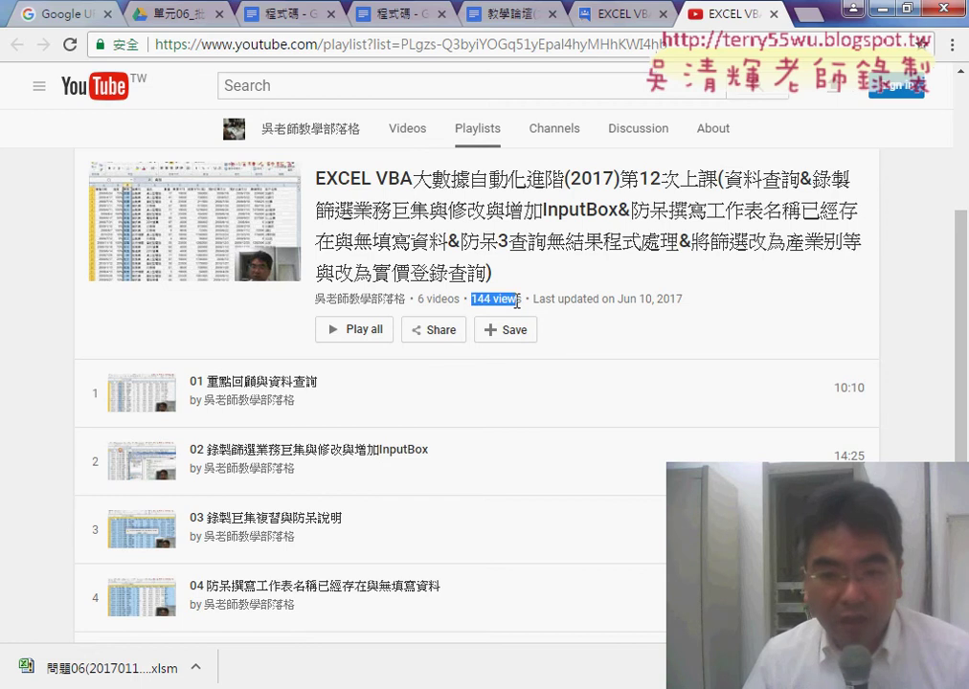
scroll(644, 339, up, 2)
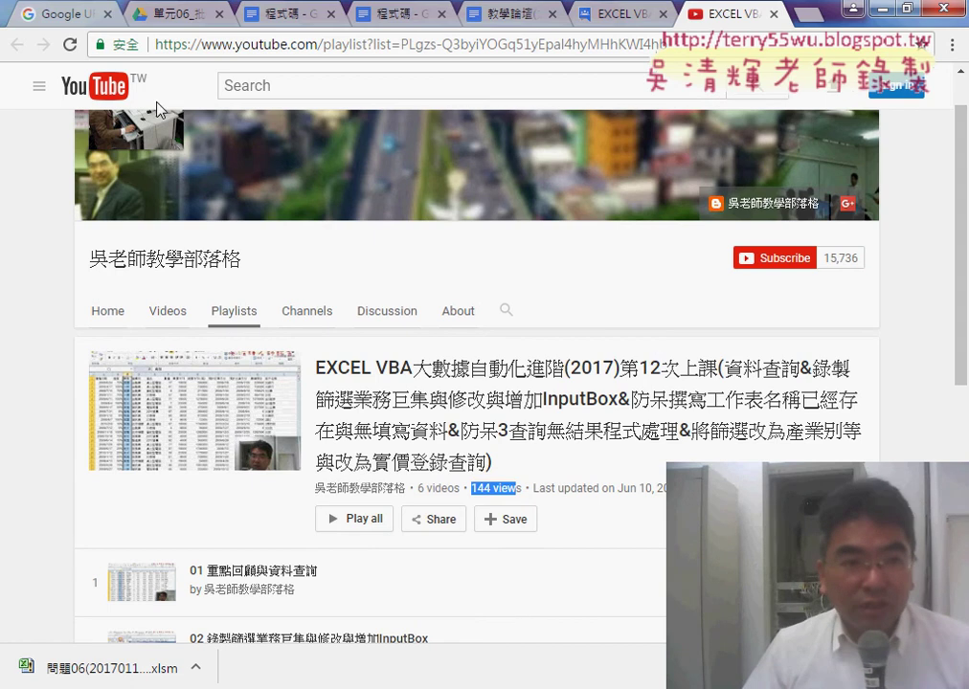
click(63, 16)
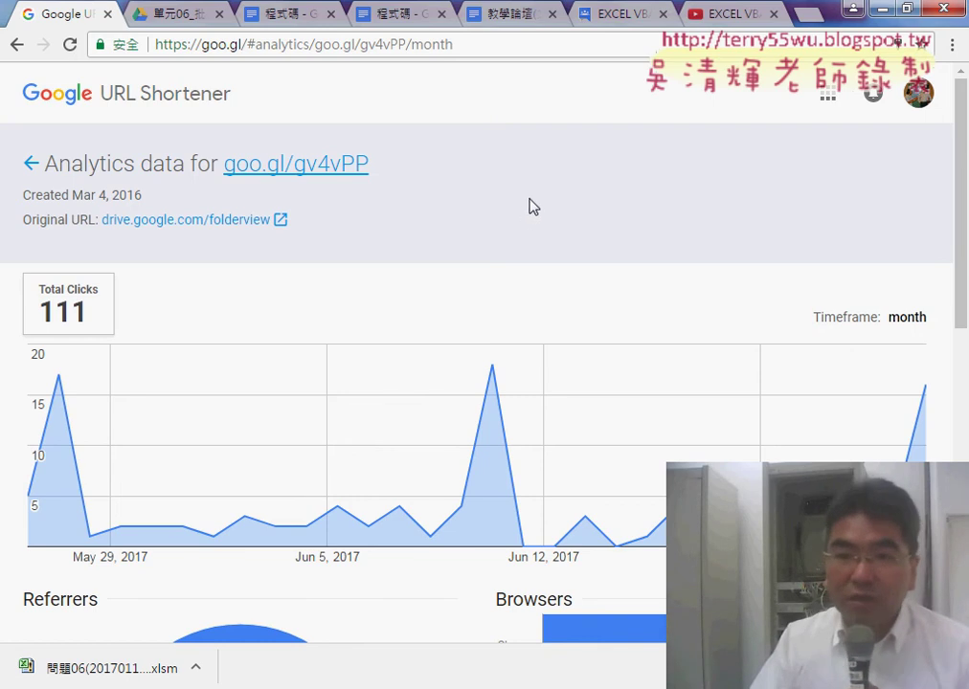
- Back on the playlist, play all starting from 01 重點回顧與資料查詢
click(717, 18)
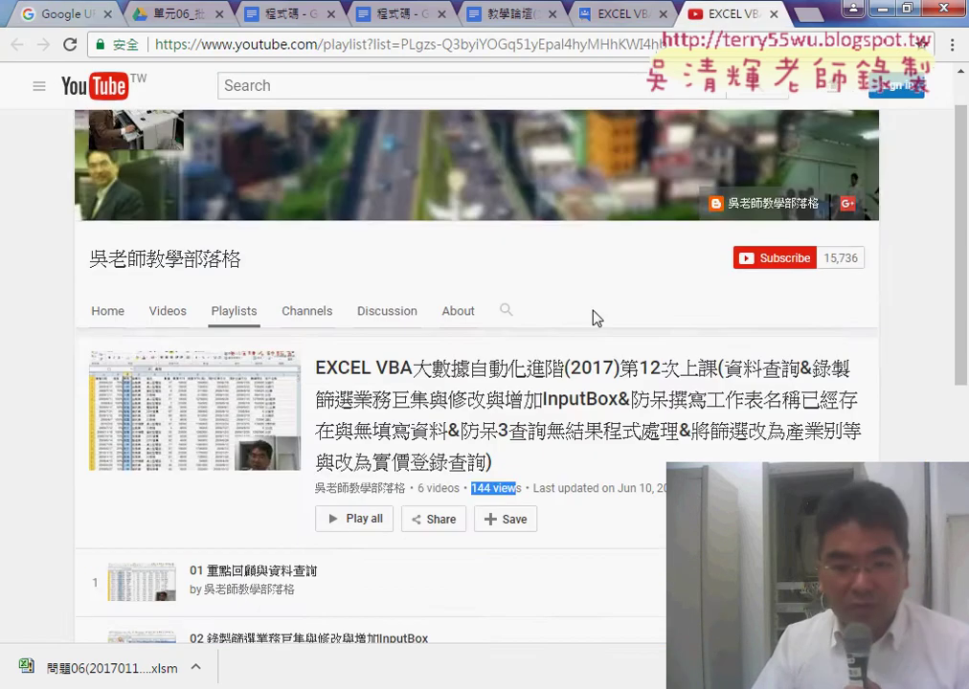
scroll(595, 318, down, 1)
scroll(595, 318, down, 1)
scroll(596, 318, down, 1)
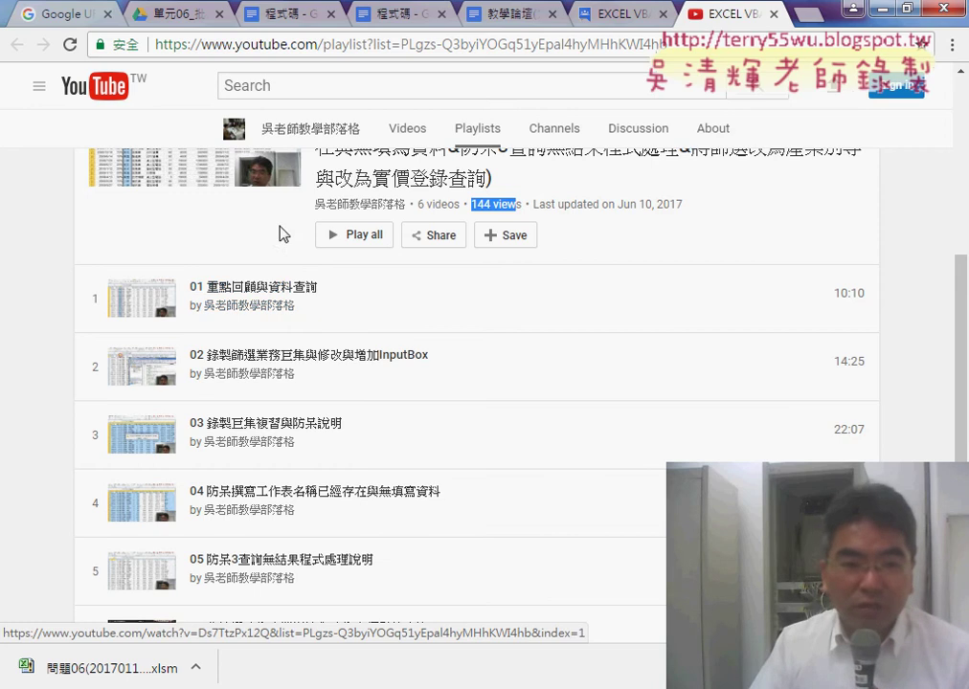
scroll(283, 234, up, 1)
click(230, 225)
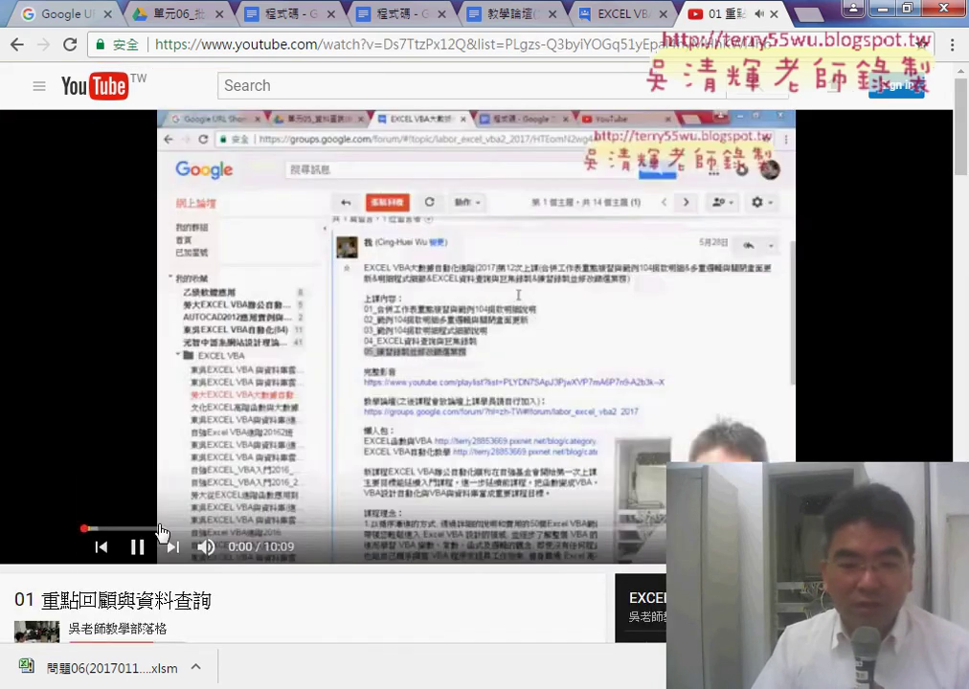
- Pause 01 重點回顧與資料查詢 at 0:01
click(137, 547)
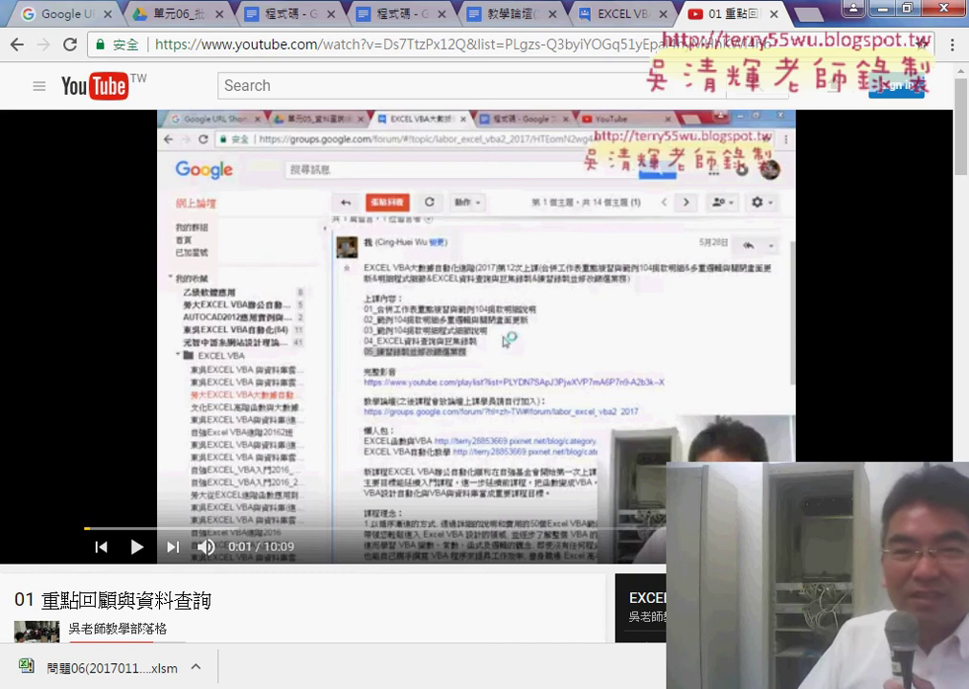
- Close the YouTube tab and show the 程式碼 document with the 篩選業務 macro
click(773, 14)
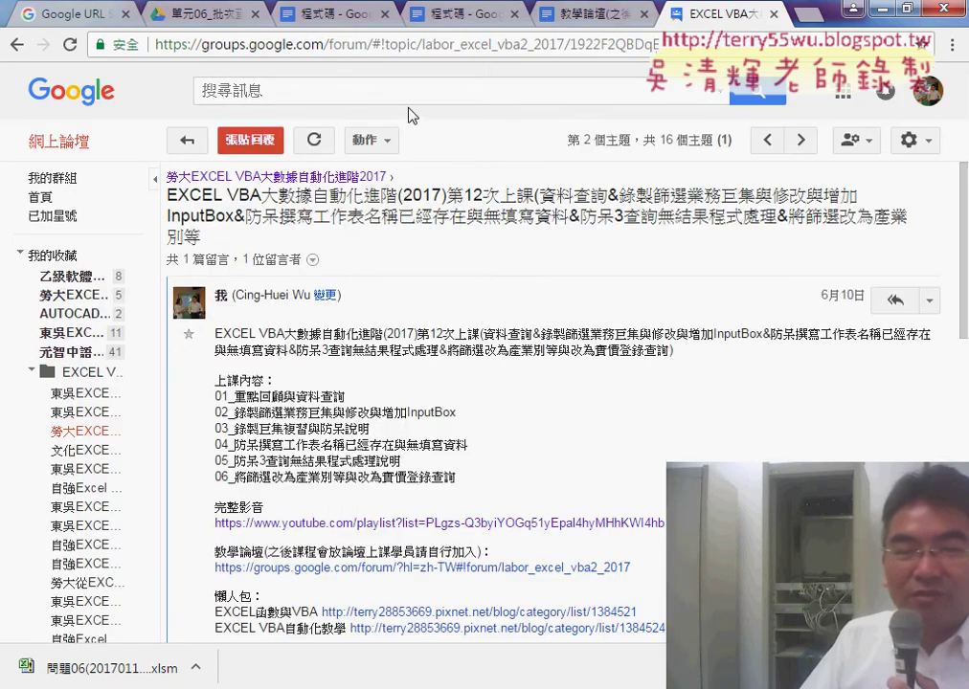
click(195, 18)
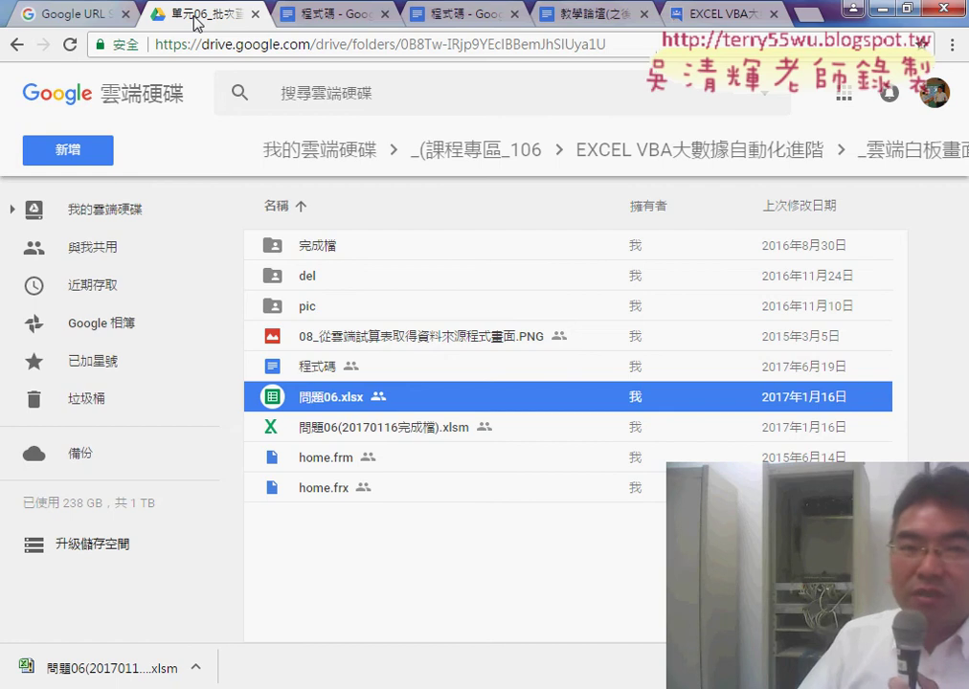
click(343, 16)
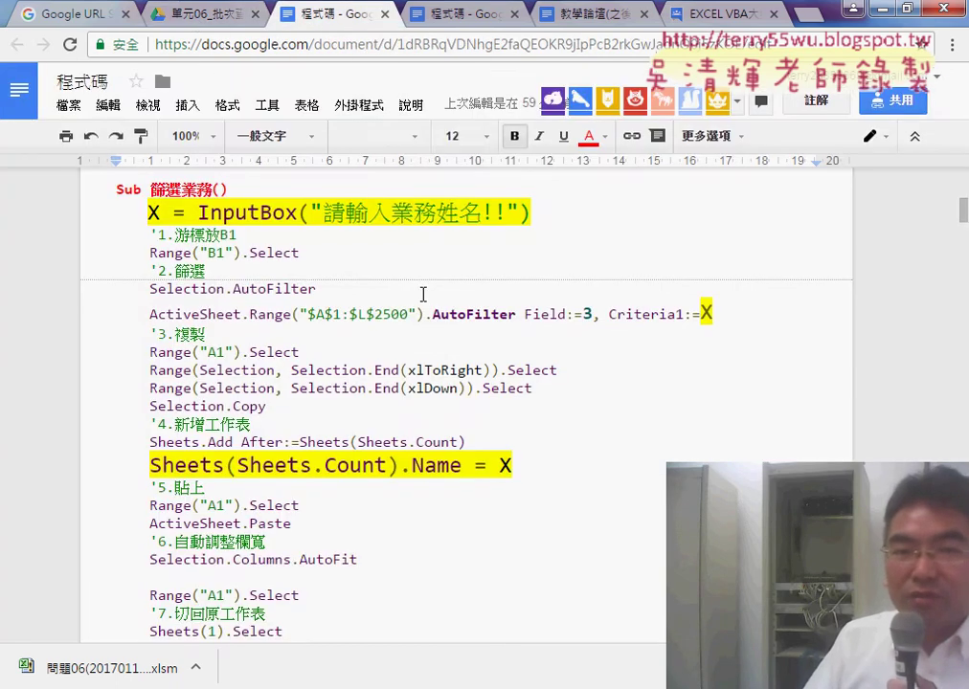
- Go to the 單元05_資料查詢(篩選與分割工作表) folder and open its 程式碼 document
click(163, 13)
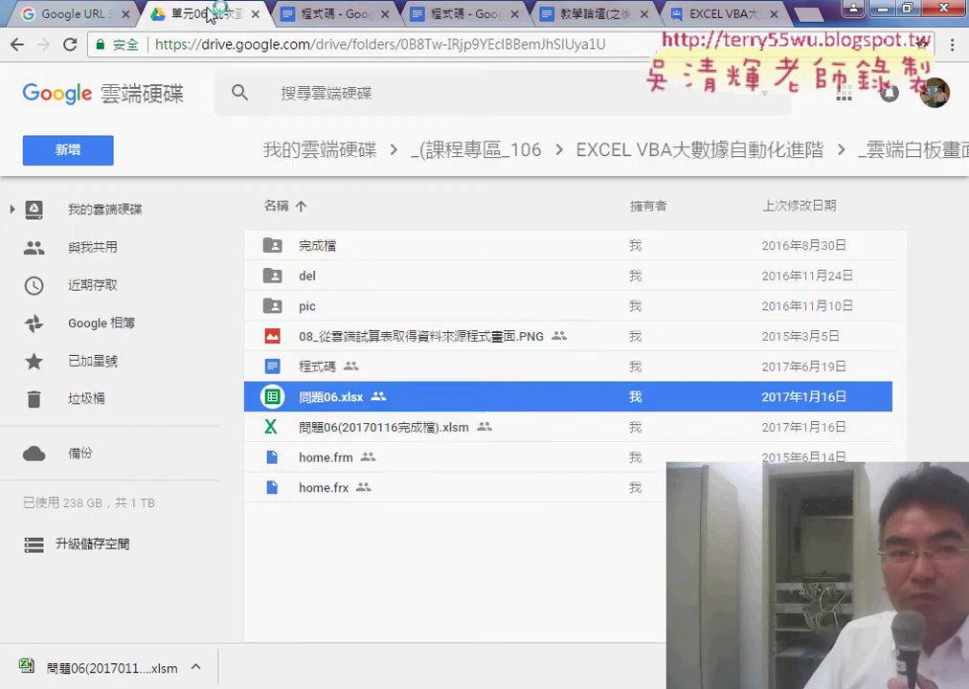
click(16, 45)
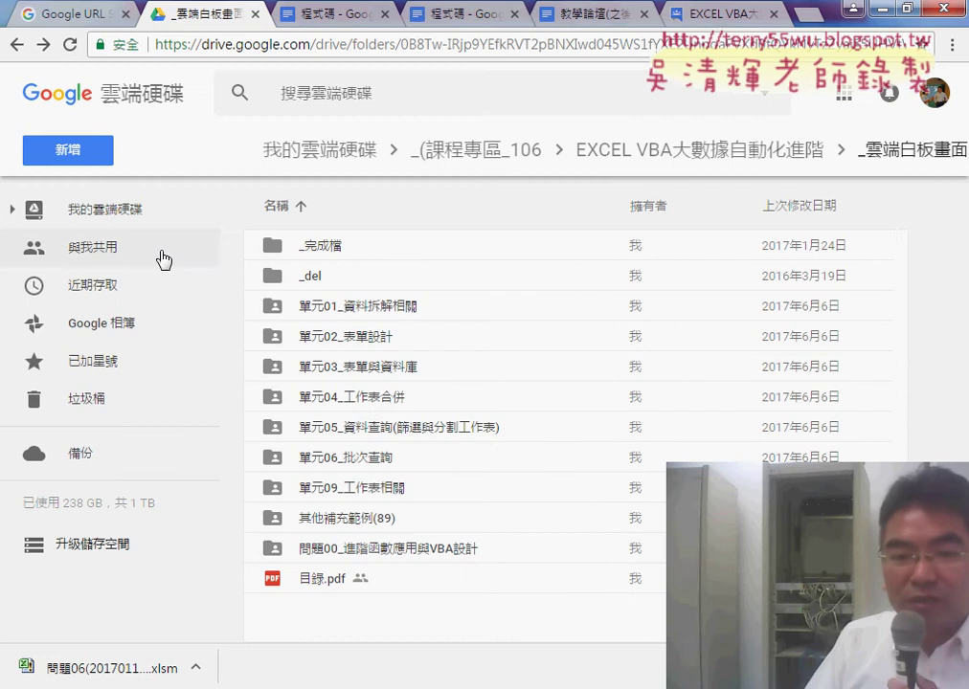
double_click(365, 428)
click(334, 372)
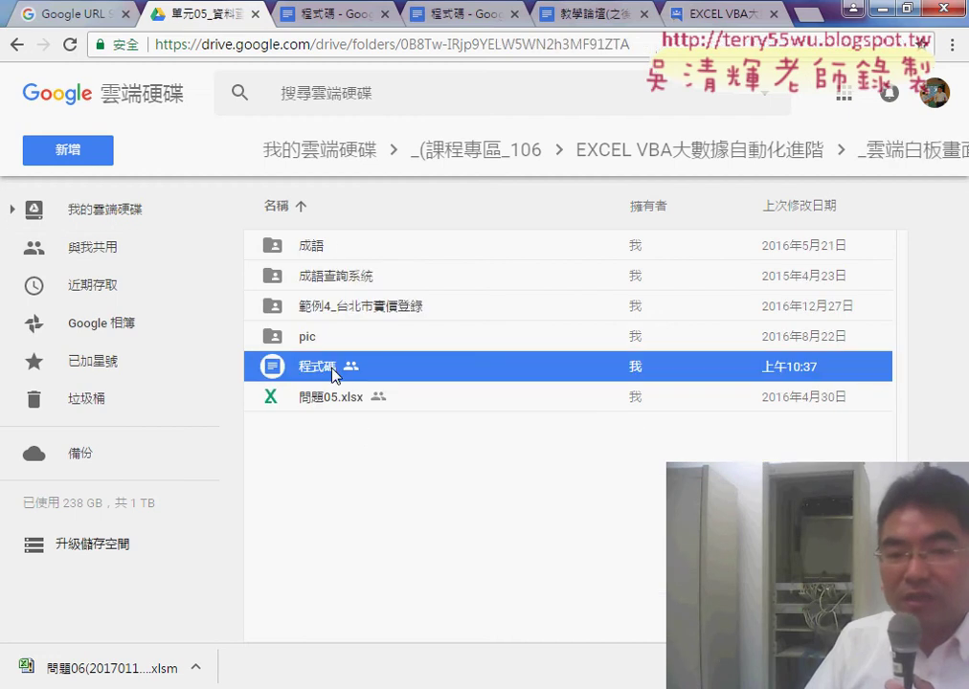
click(328, 16)
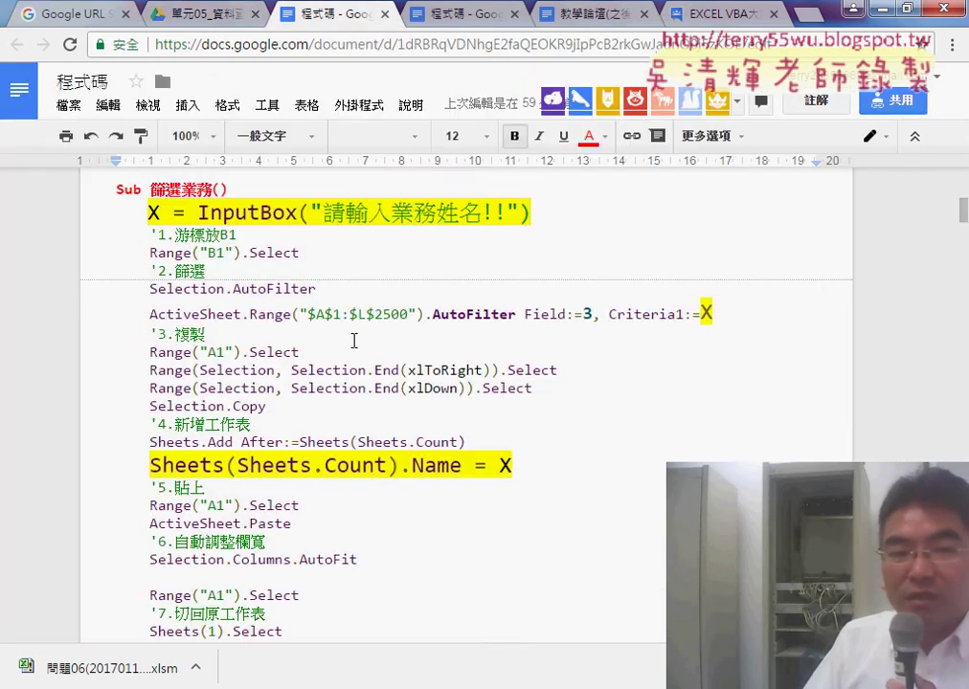
- Read through the 篩選業務 code, then switch to the 問題05.xlsx Excel workbook
scroll(254, 319, up, 1)
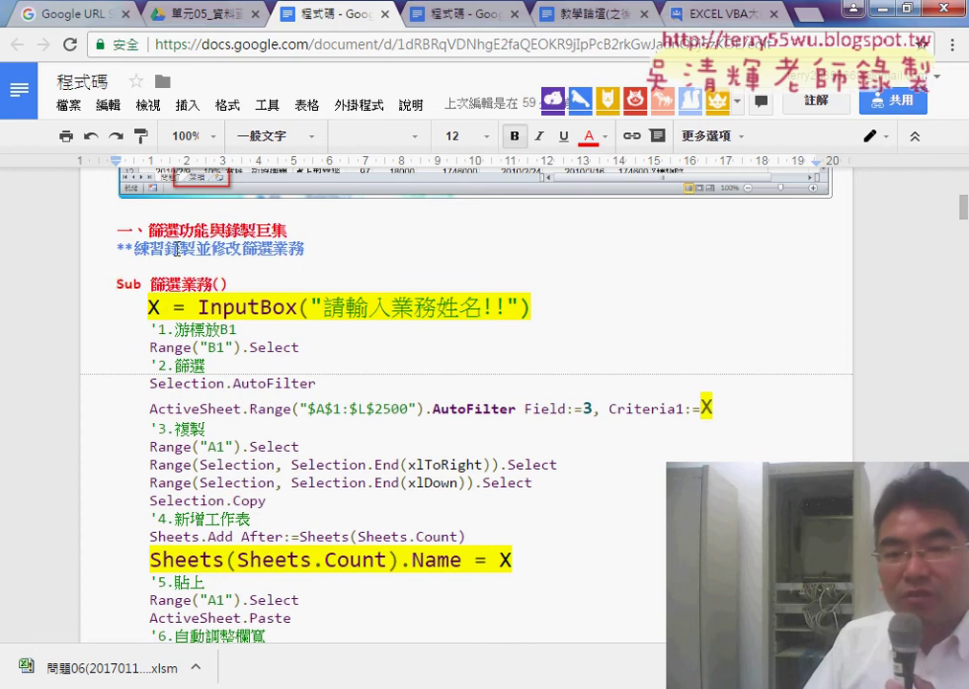
scroll(176, 249, up, 5)
scroll(217, 309, up, 3)
scroll(300, 339, down, 3)
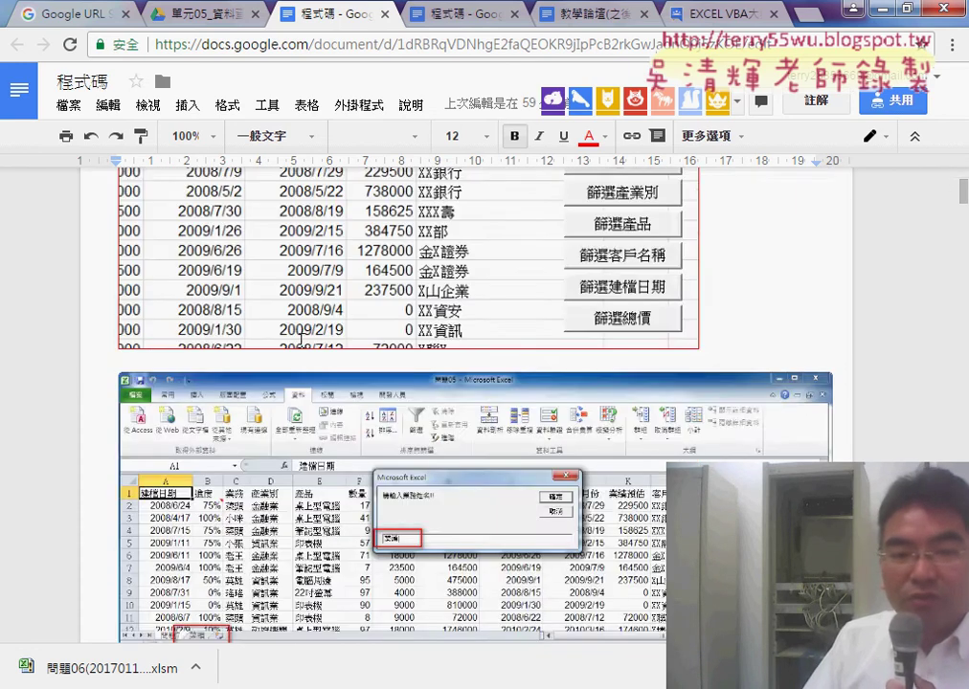
scroll(301, 338, down, 4)
scroll(301, 339, down, 1)
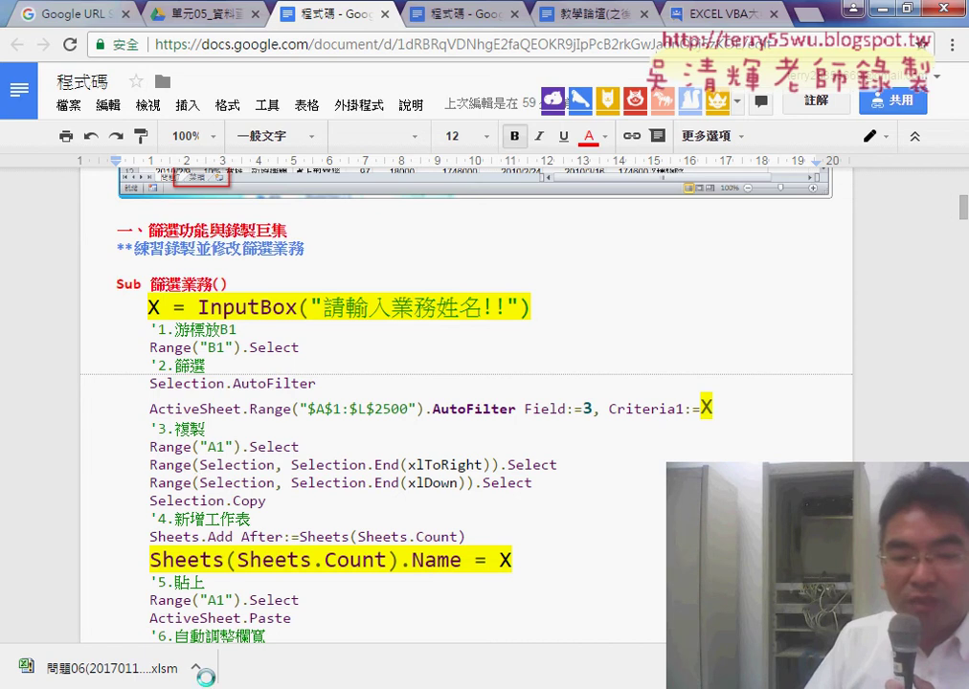
key(alt+Tab)
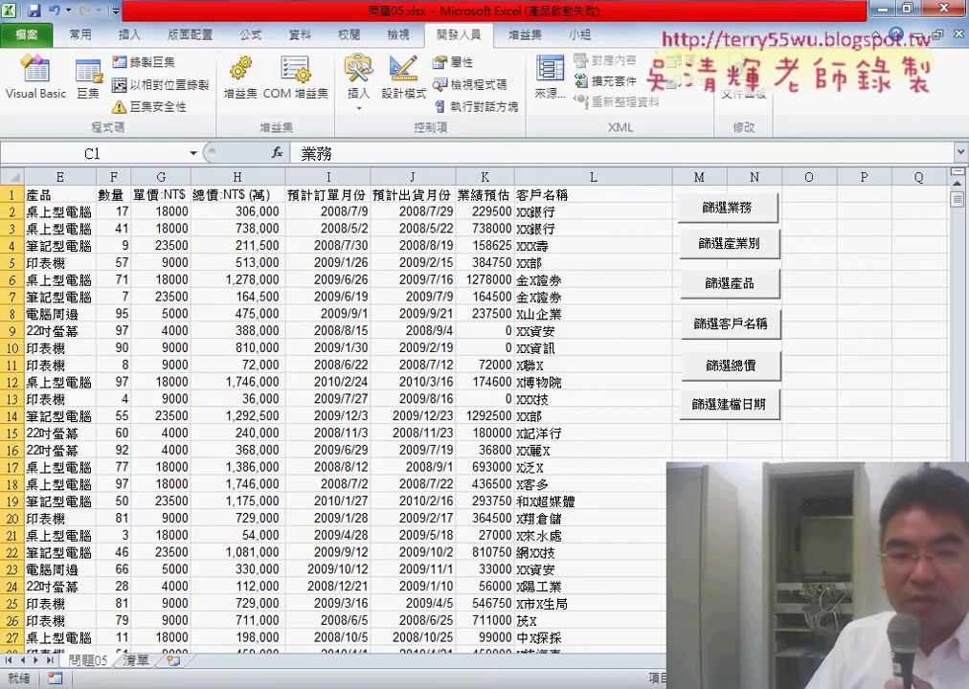
- Draw an ActiveX command button below the filter buttons, then delete it
click(699, 485)
click(358, 82)
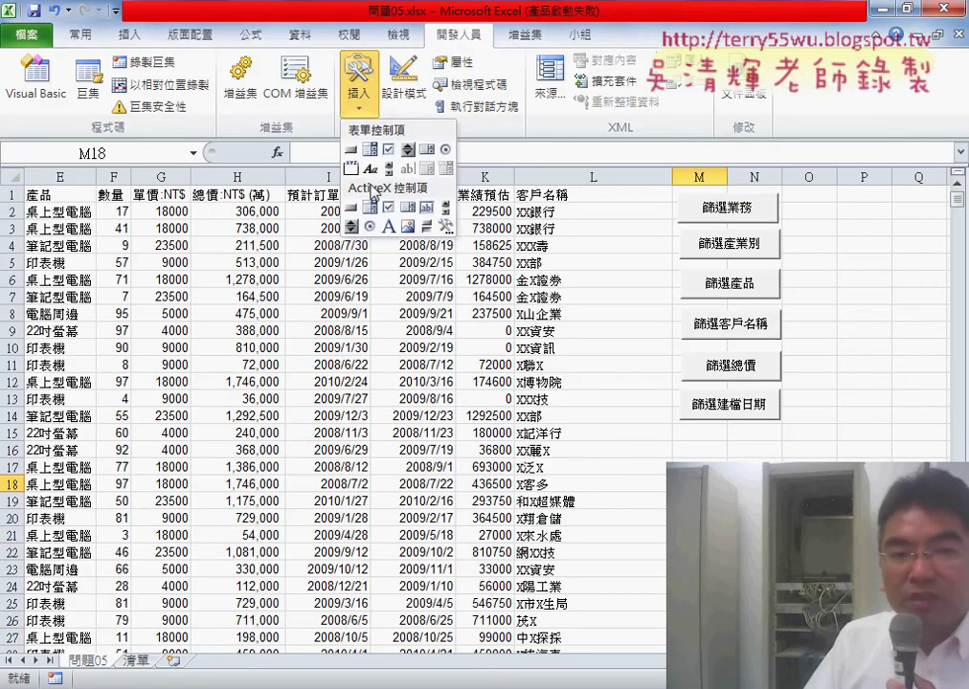
click(350, 207)
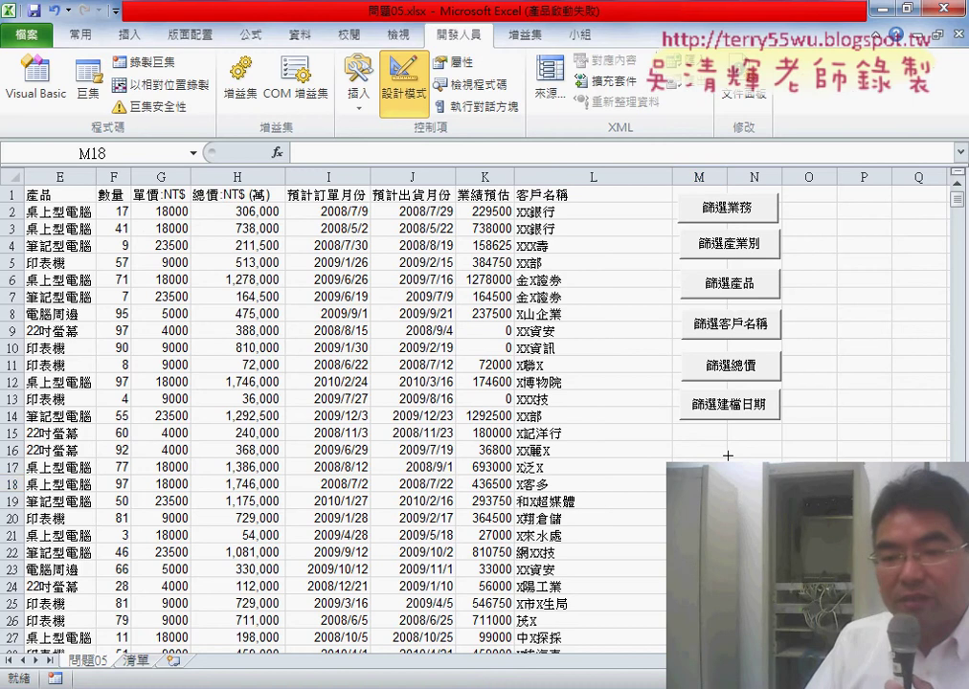
mouse_move(681, 429)
mouse_down()
mouse_move(774, 474)
mouse_move(780, 461)
mouse_up()
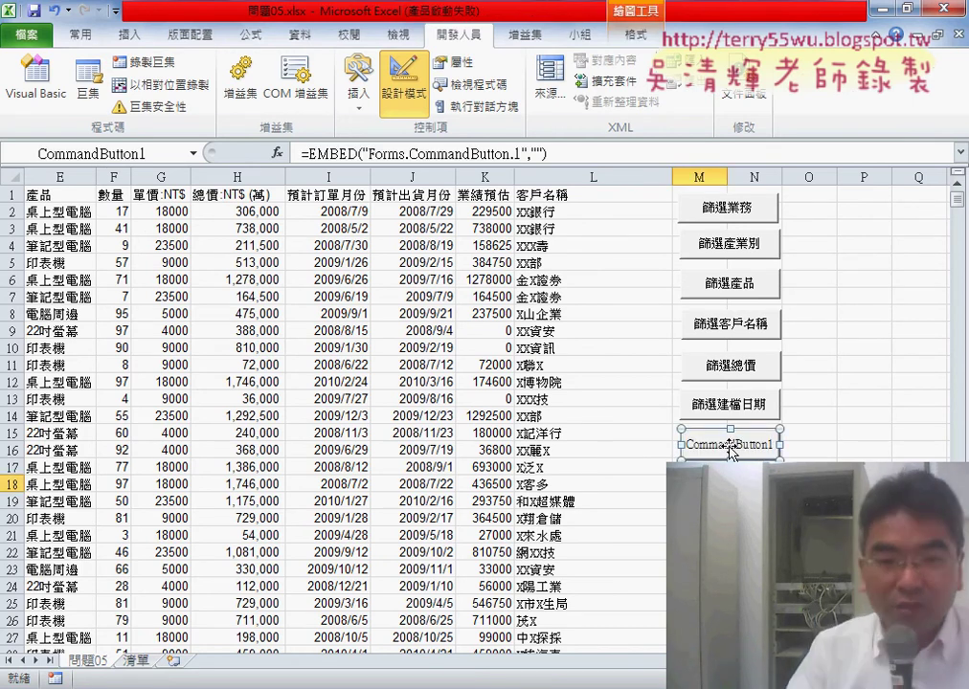
key(Delete)
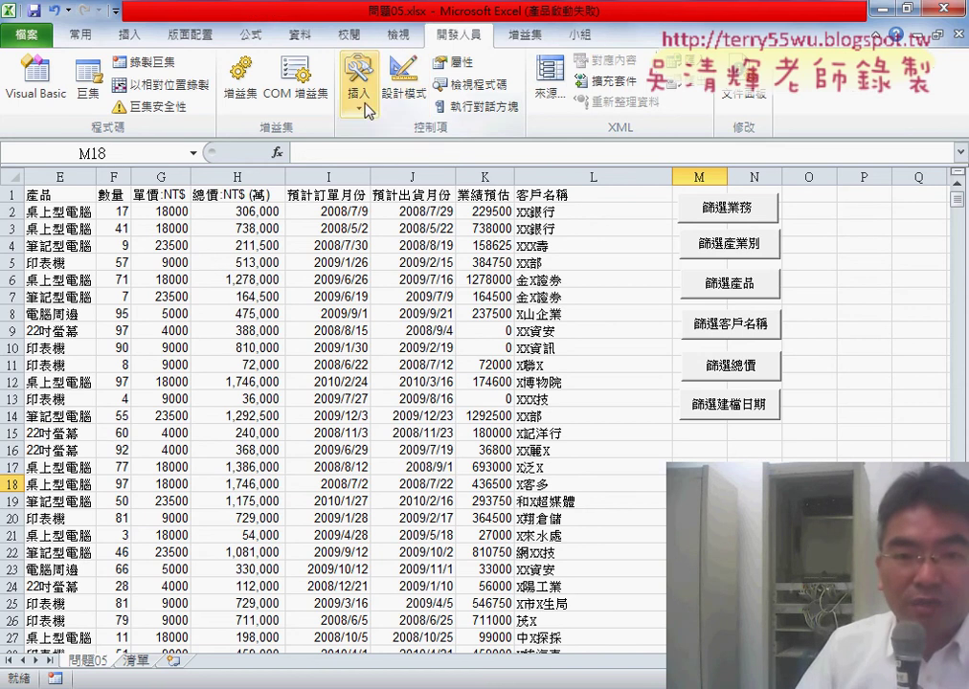
- Add a form-control button labelled 批次篩選業務, assigned the 批次篩選業務 macro
click(365, 107)
click(350, 159)
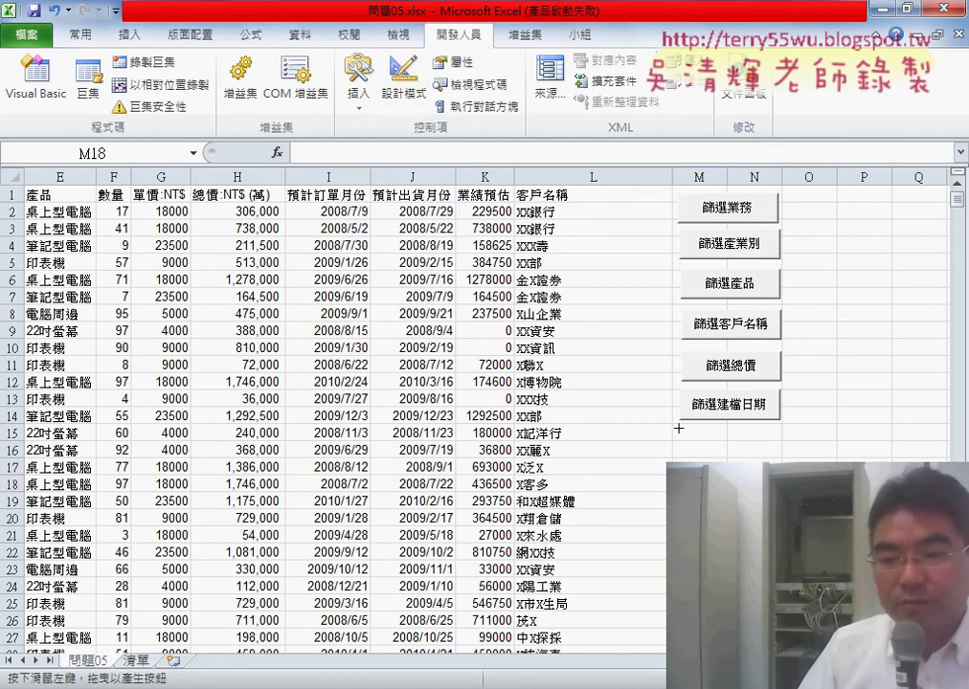
drag(678, 429, 780, 457)
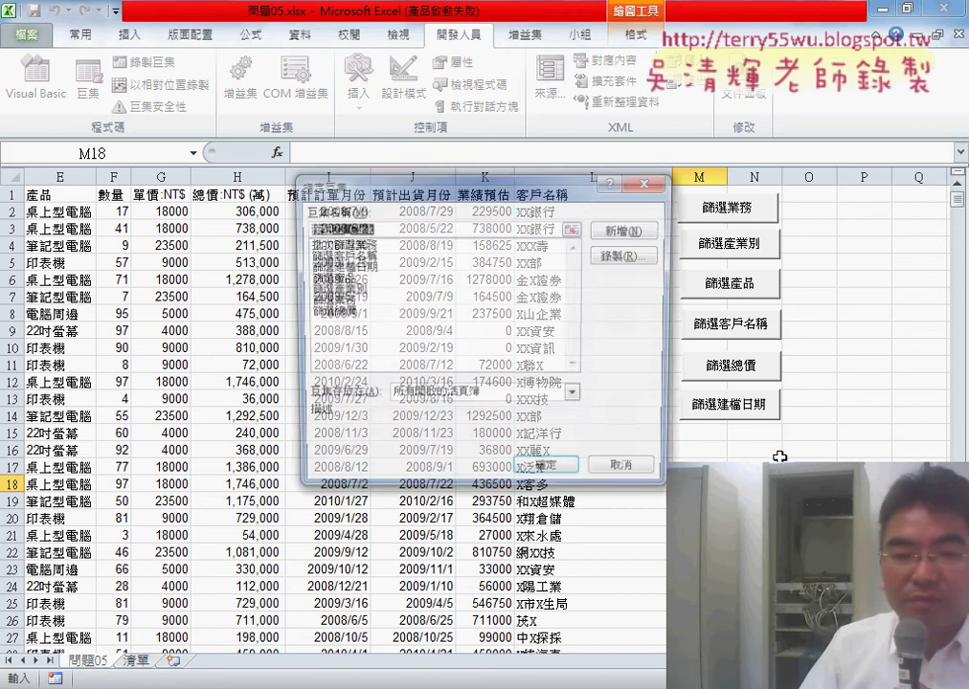
click(335, 244)
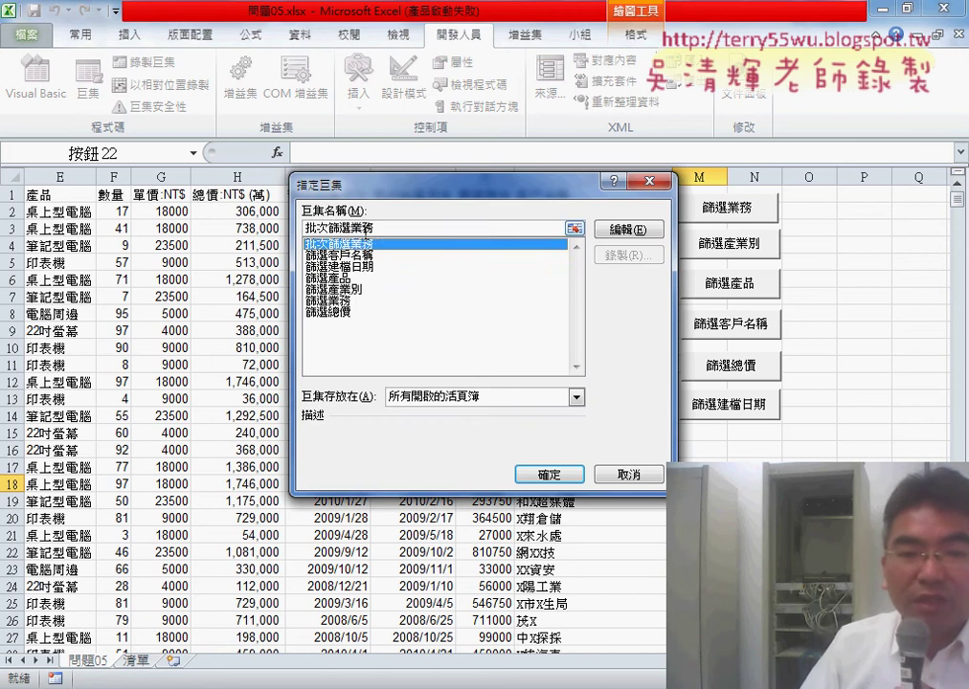
click(550, 474)
click(715, 443)
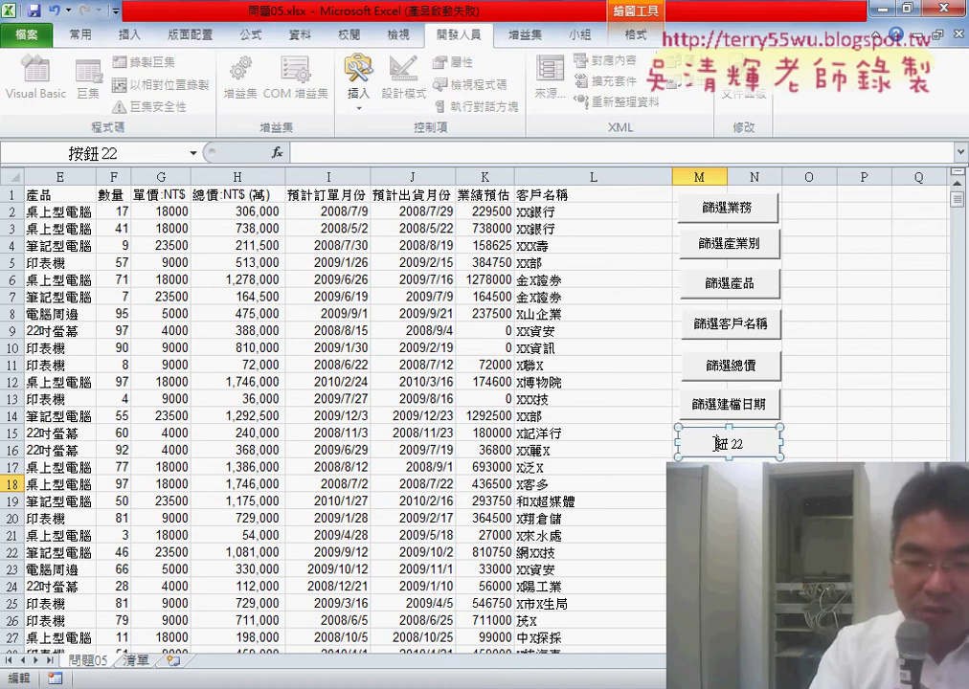
key(Delete)
key(Delete)
key(Delete)
text(批次篩選業務)
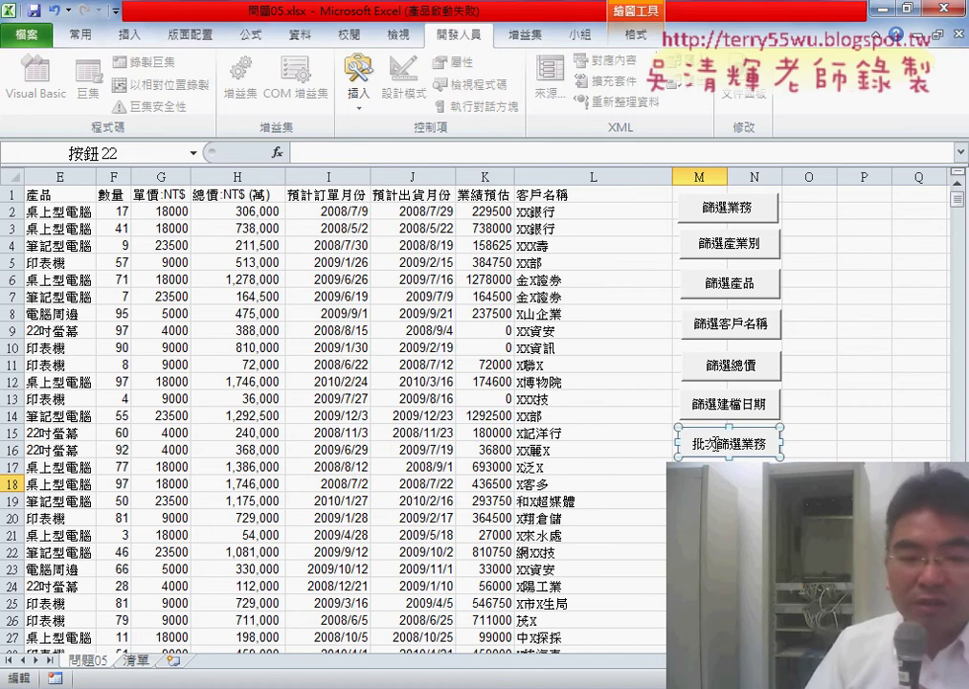
click(698, 517)
- Check the 清單 names in A2:A7, then run the new 批次篩選業務 button
click(138, 661)
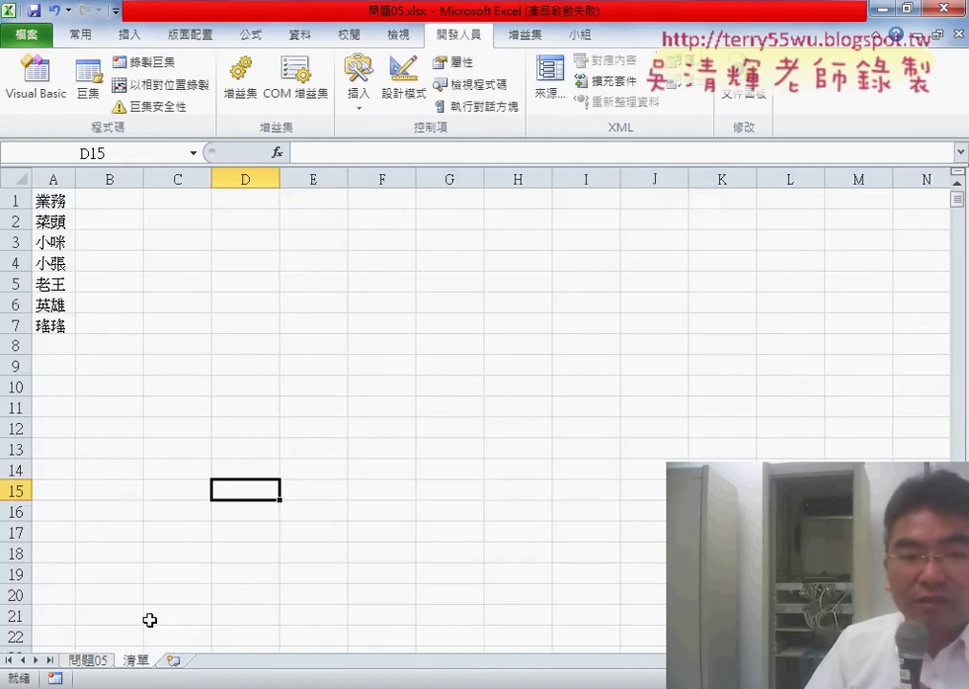
drag(57, 217, 56, 318)
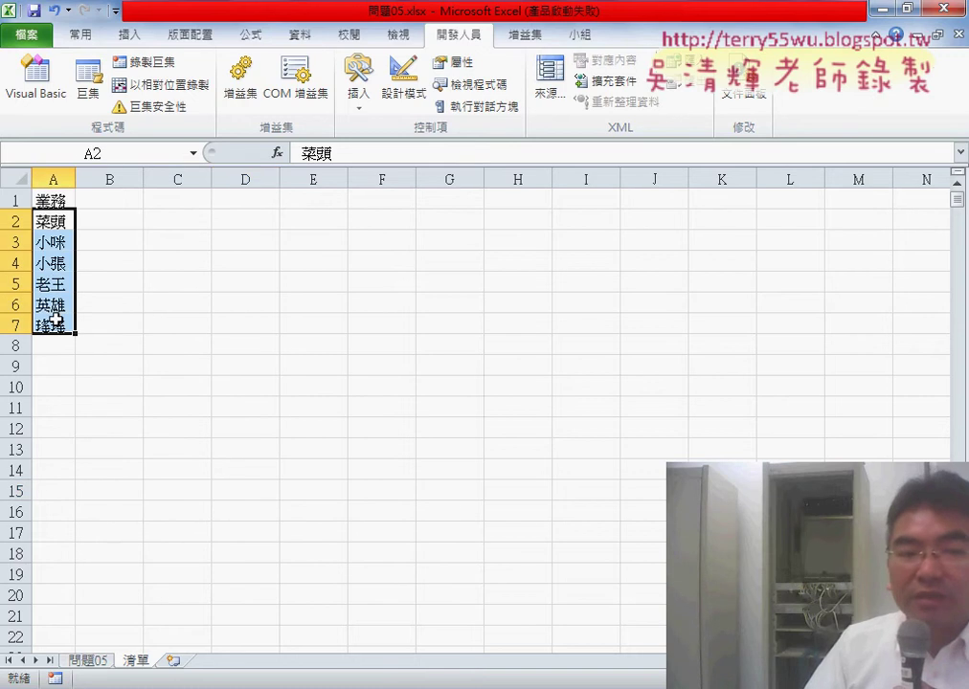
click(88, 661)
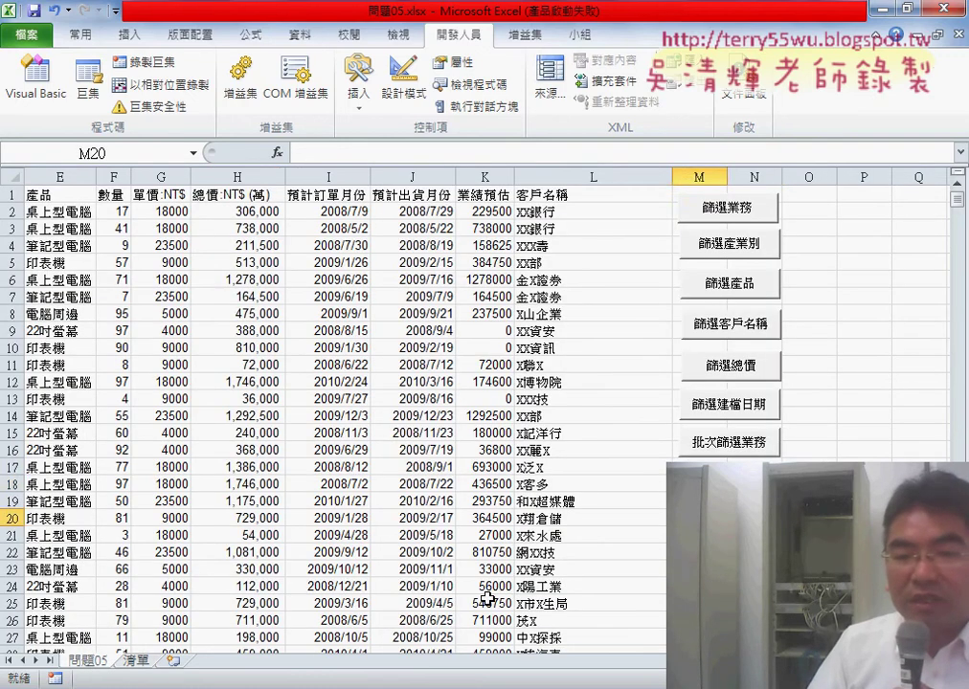
click(748, 452)
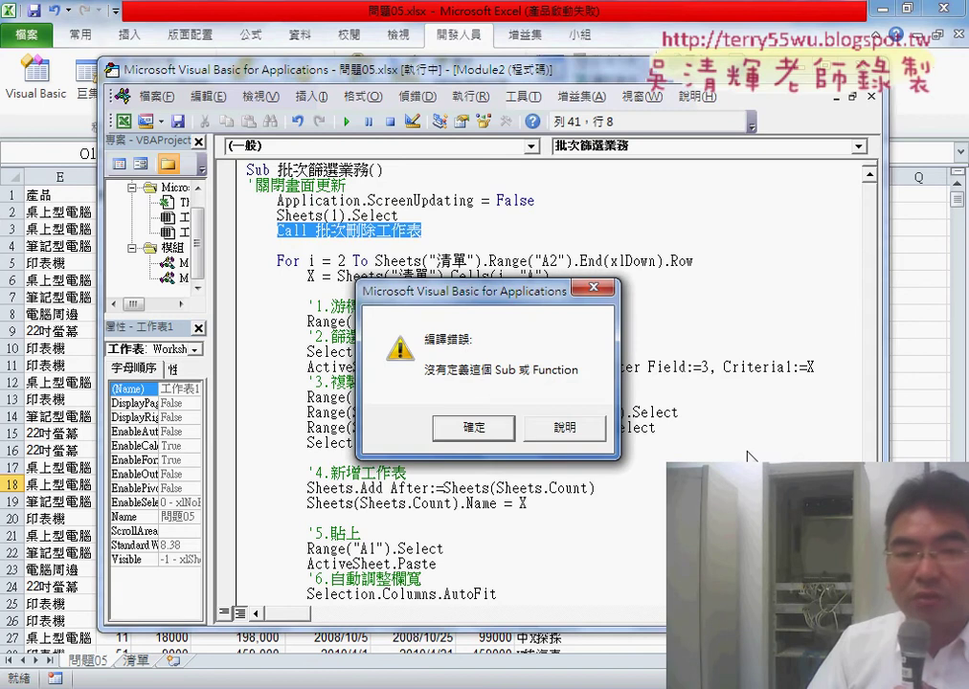
- Dismiss the compile error, comment out Call 批次刪除工作表, rerun with F5, and return to Excel
click(500, 436)
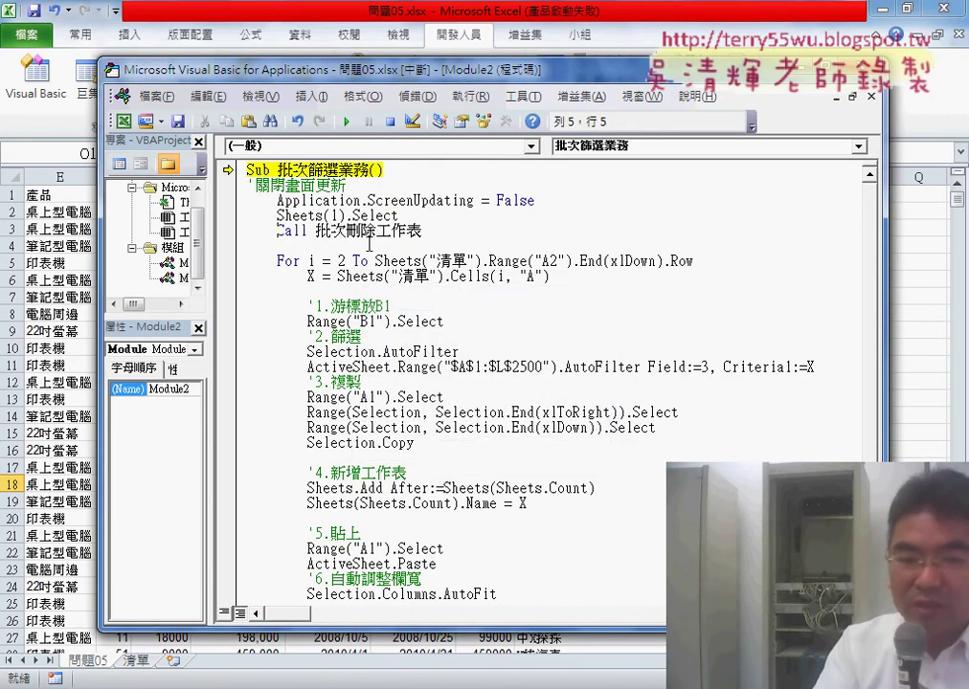
text(')
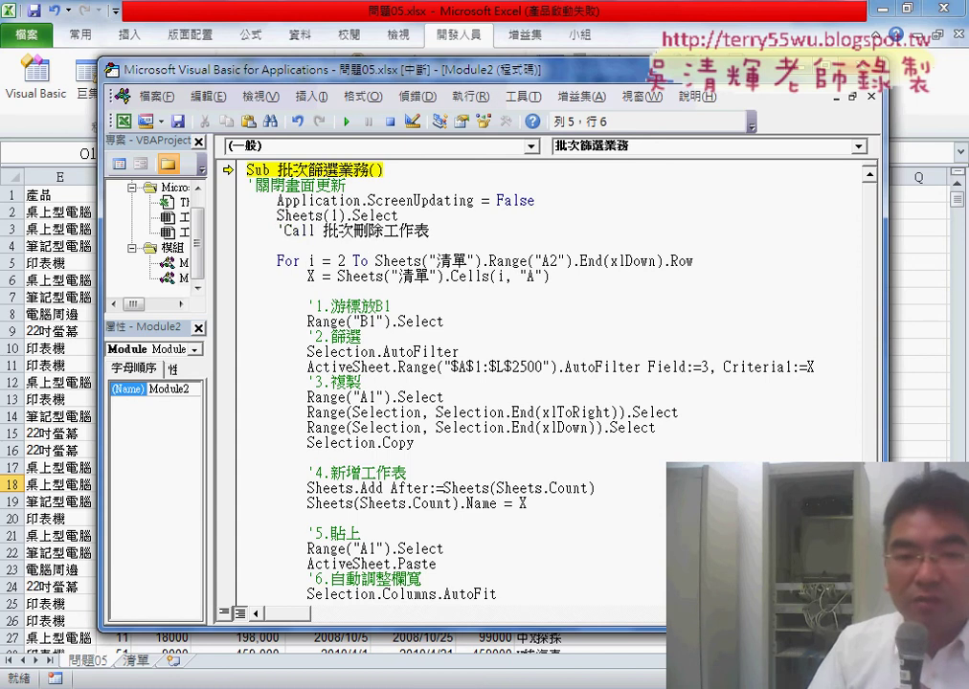
key(Down)
key(Down)
key(Down)
key(End)
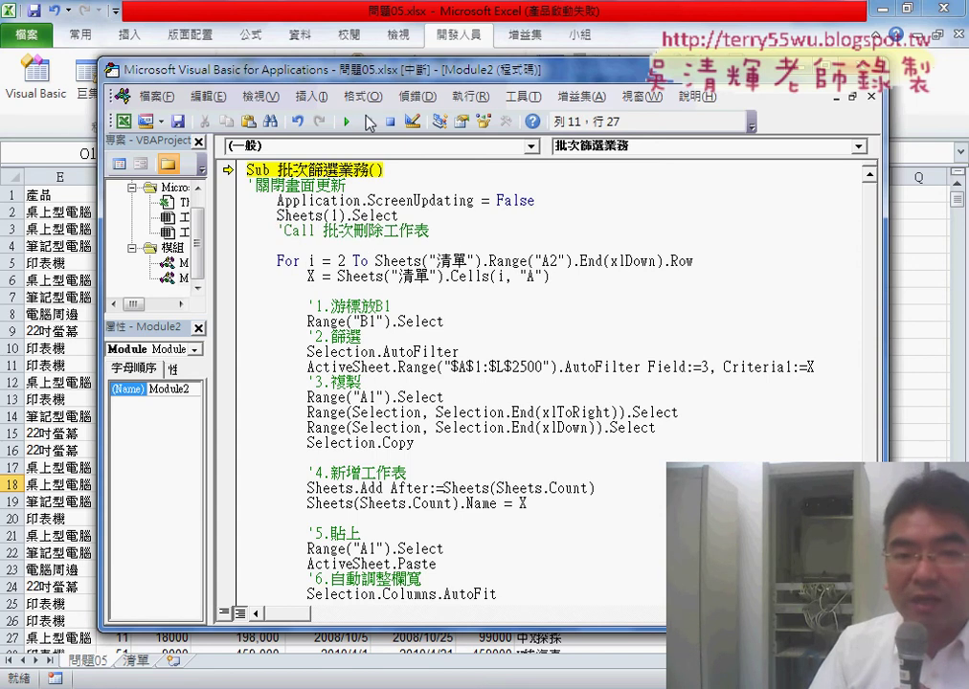
key(F5)
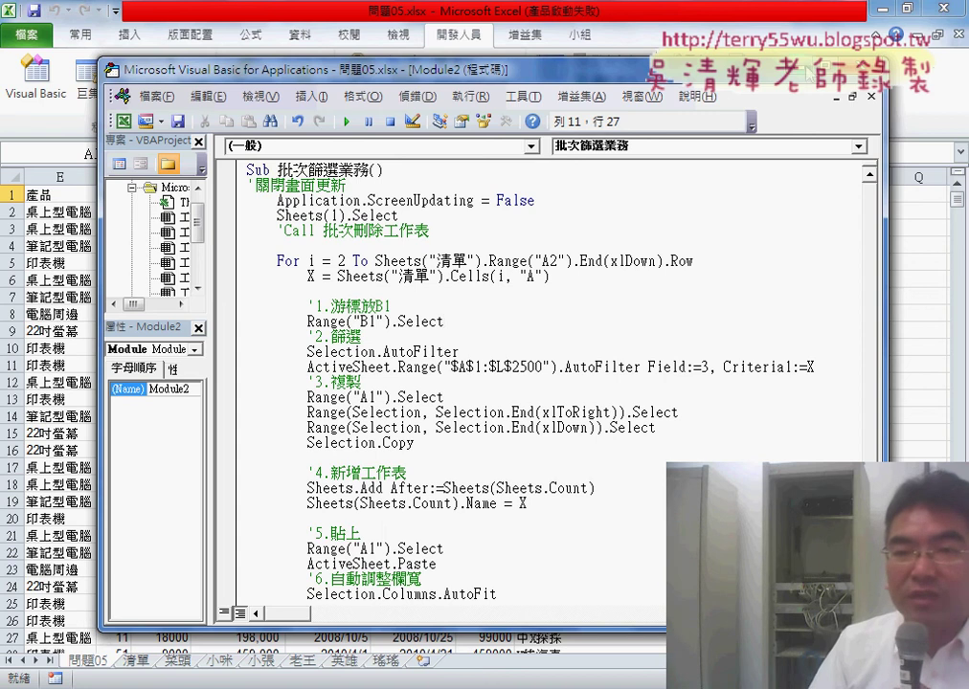
key(alt+F11)
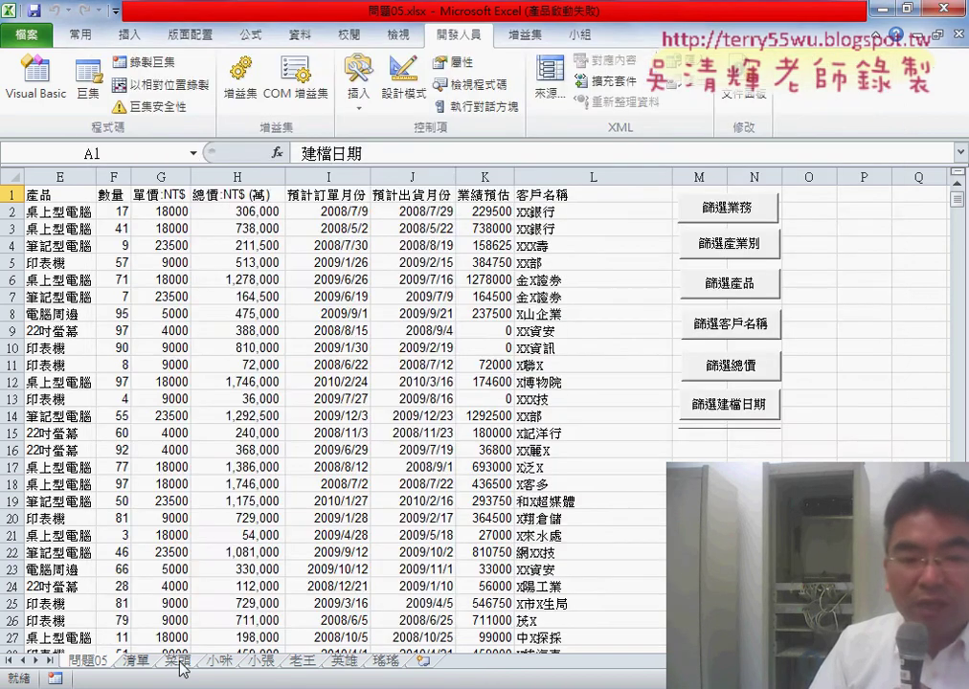
- Review the generated 菜頭, 小咪 and 瑤瑤 sheets
click(167, 660)
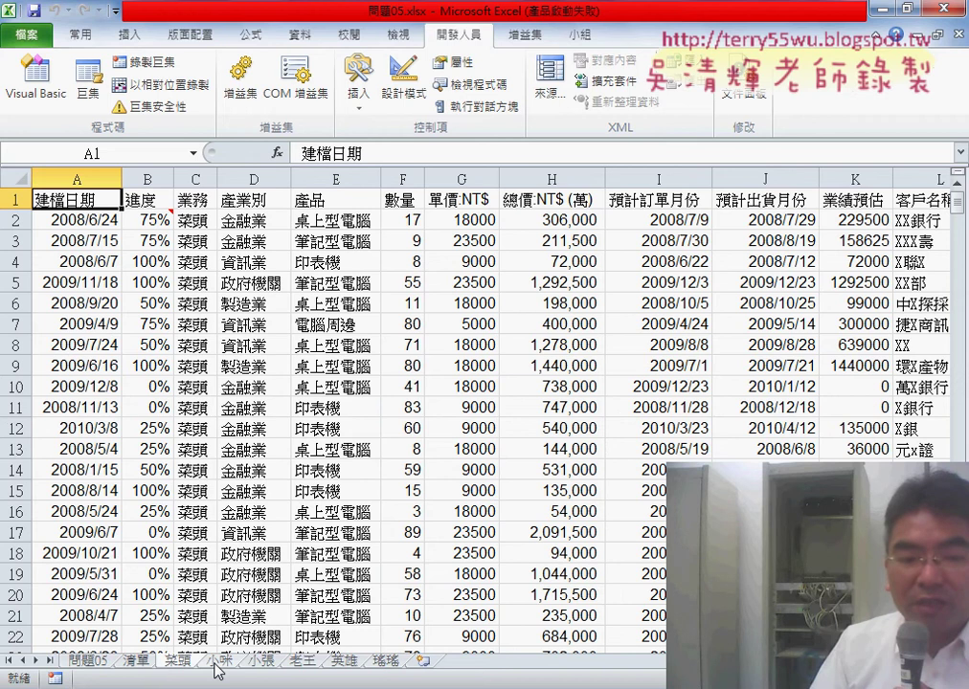
click(217, 662)
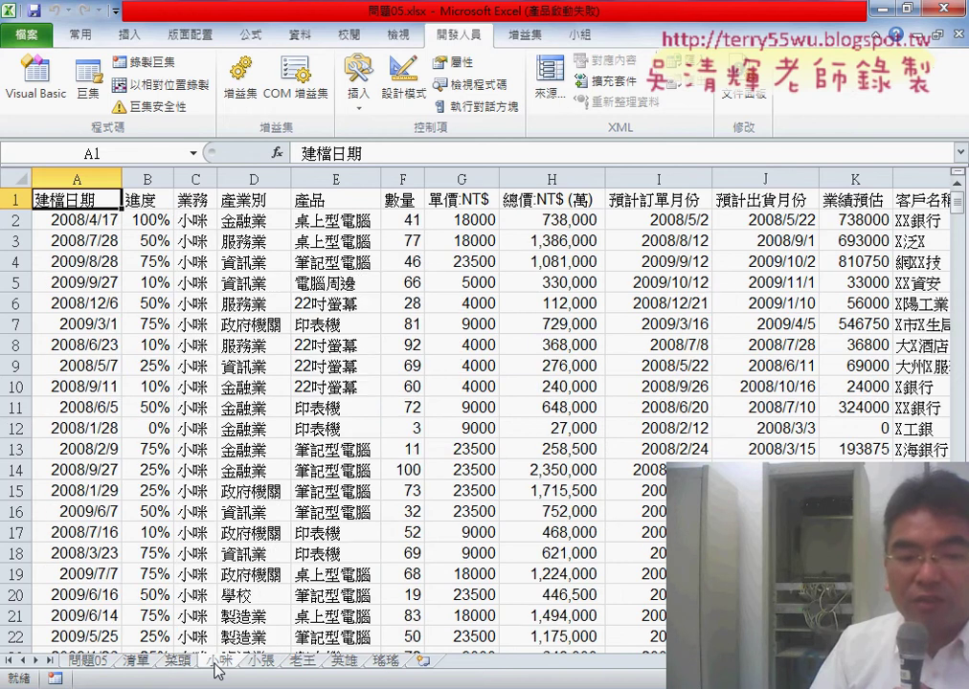
click(387, 661)
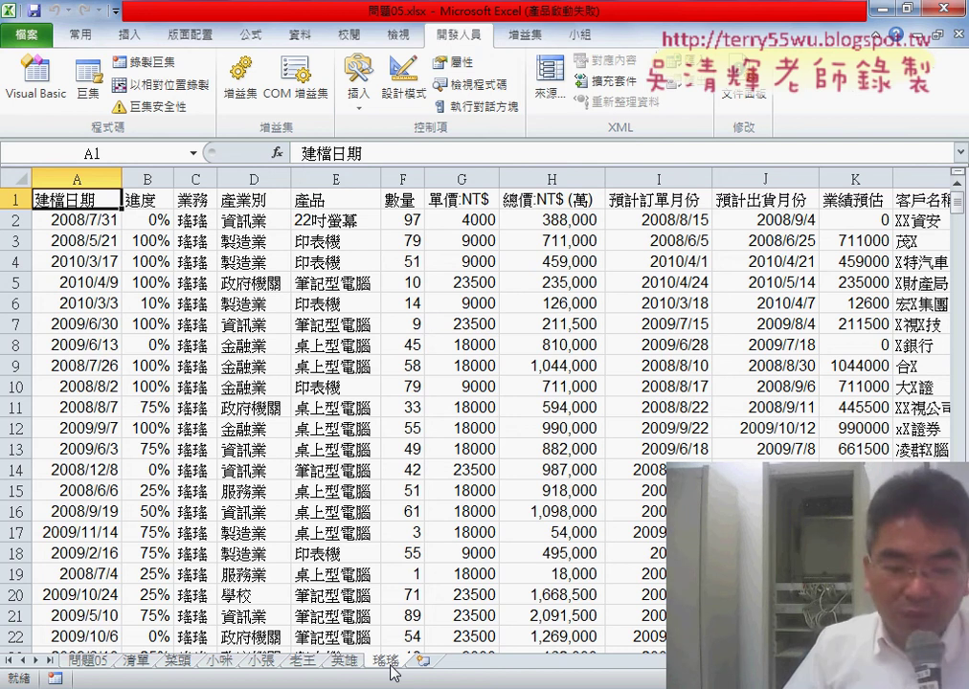
- Group all the name sheets from 菜頭 to 瑤瑤 and delete them
ctrl+click(178, 660)
right_click(178, 660)
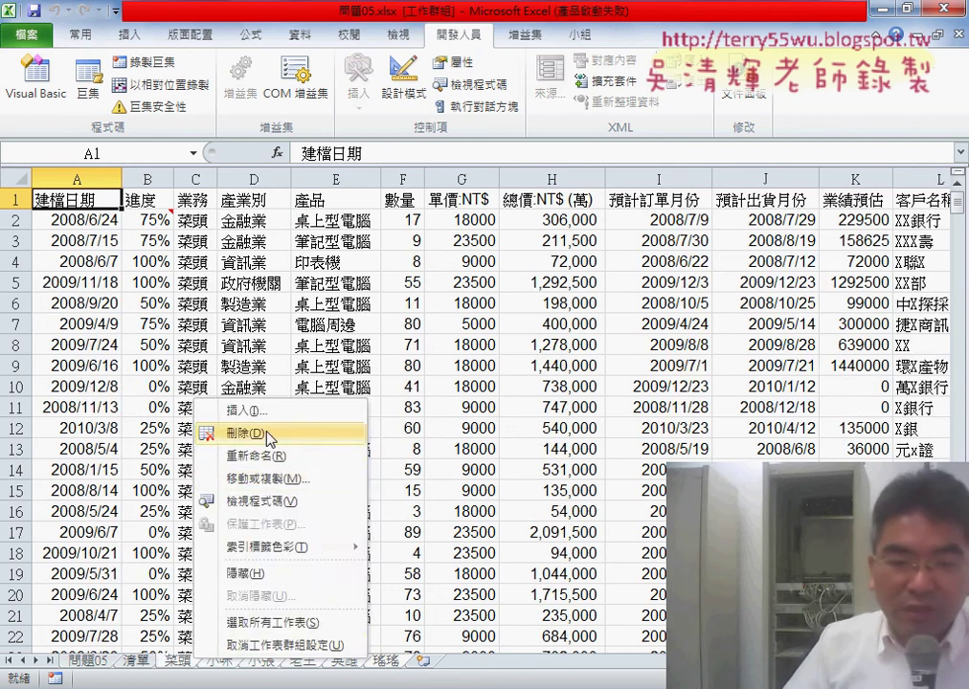
click(245, 433)
click(448, 401)
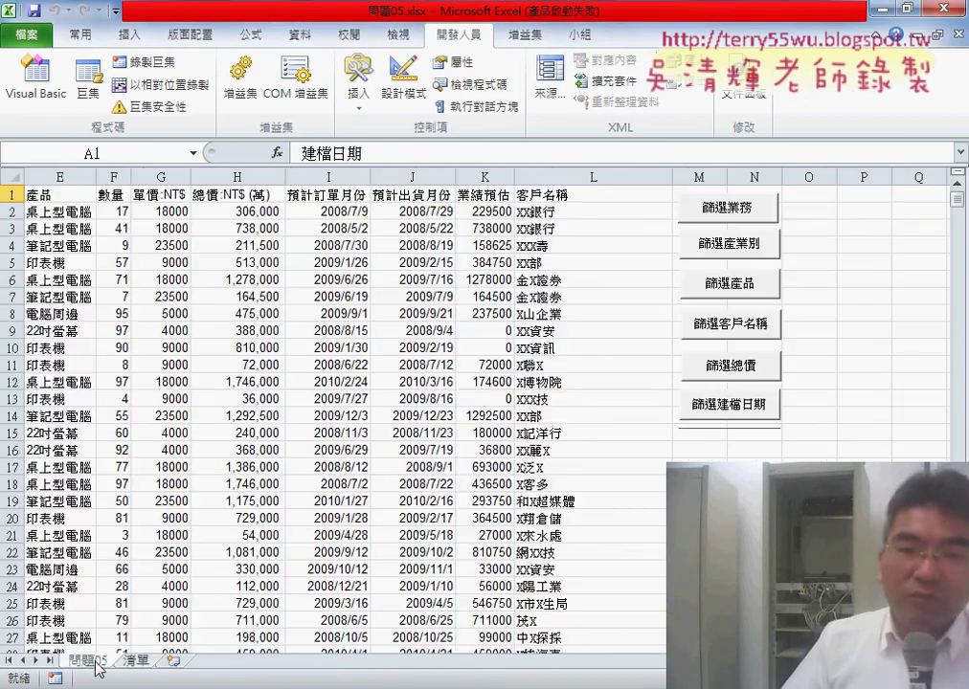
- Stretch the collapsed 批次篩選業務 button taller so its label shows
right_click(726, 431)
key(Escape)
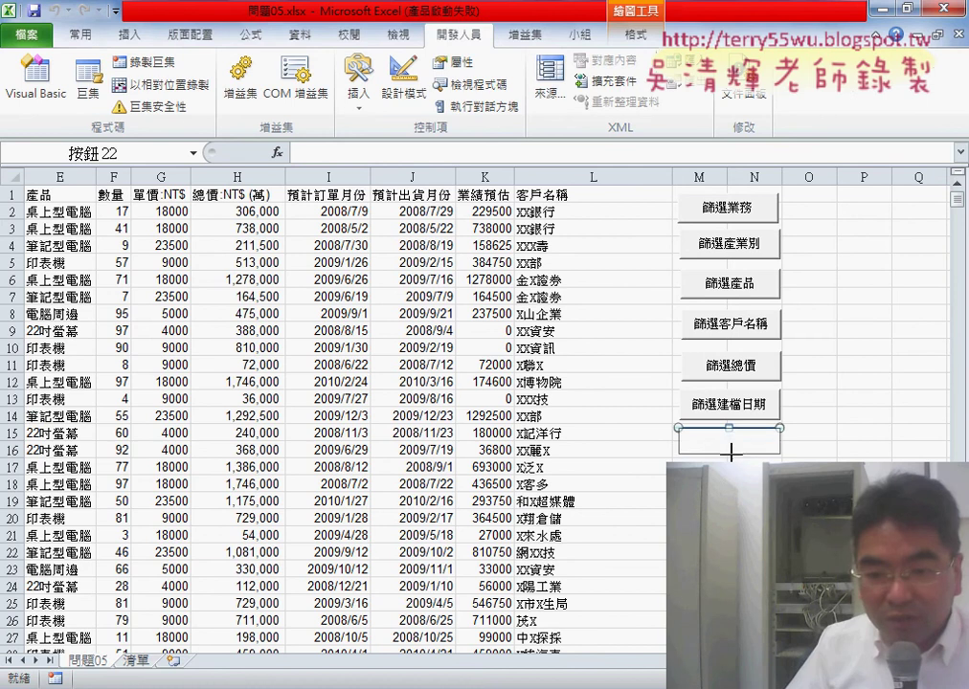
drag(728, 438, 730, 456)
- Set the button's format so it does not move or resize with cells
right_click(729, 446)
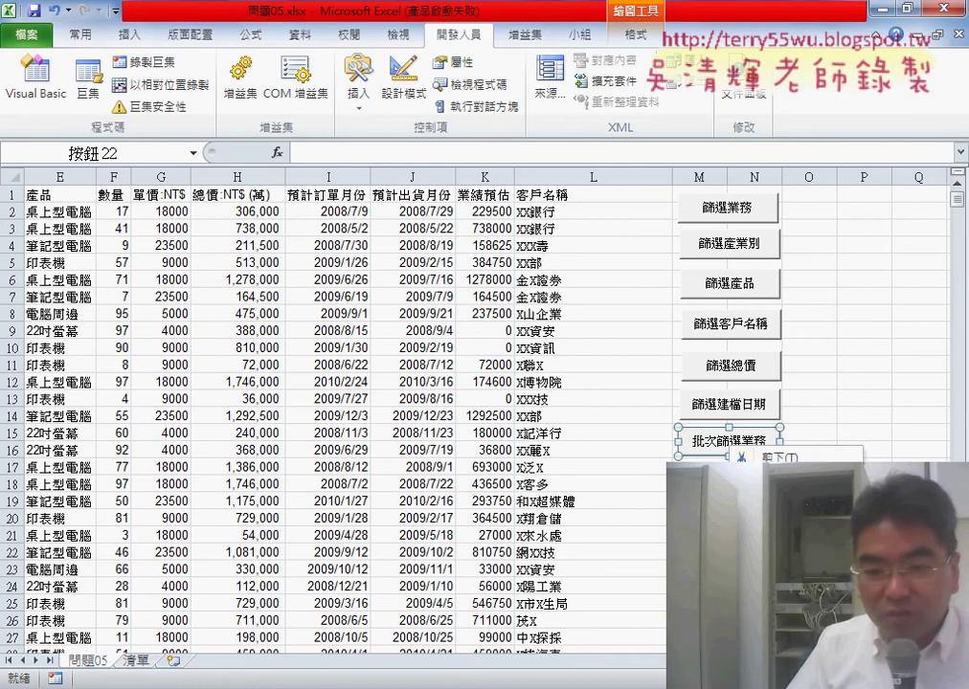
click(775, 605)
click(522, 192)
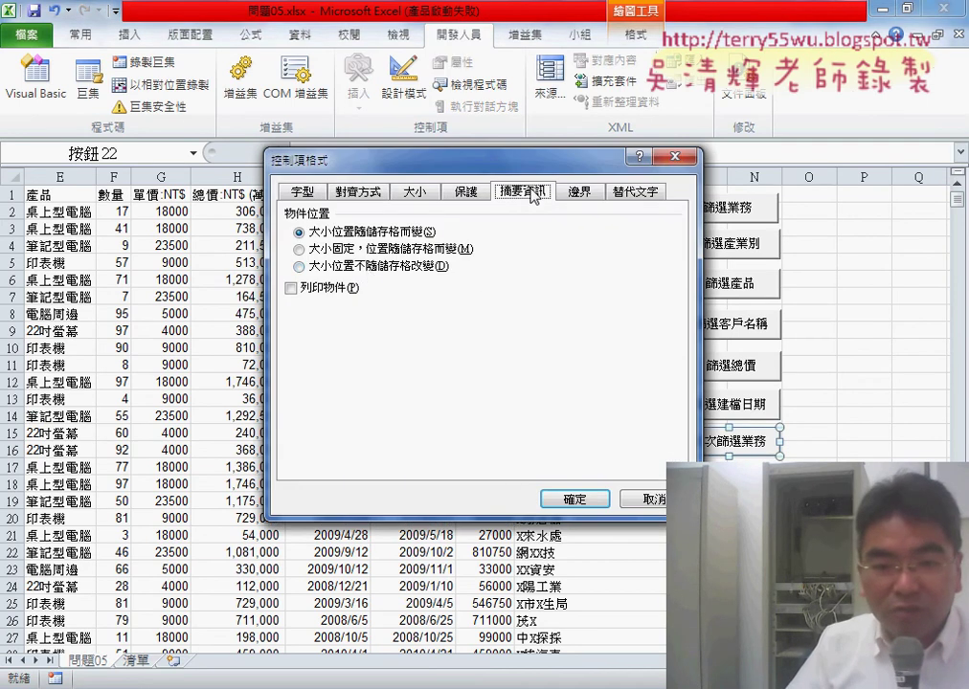
click(368, 269)
click(573, 499)
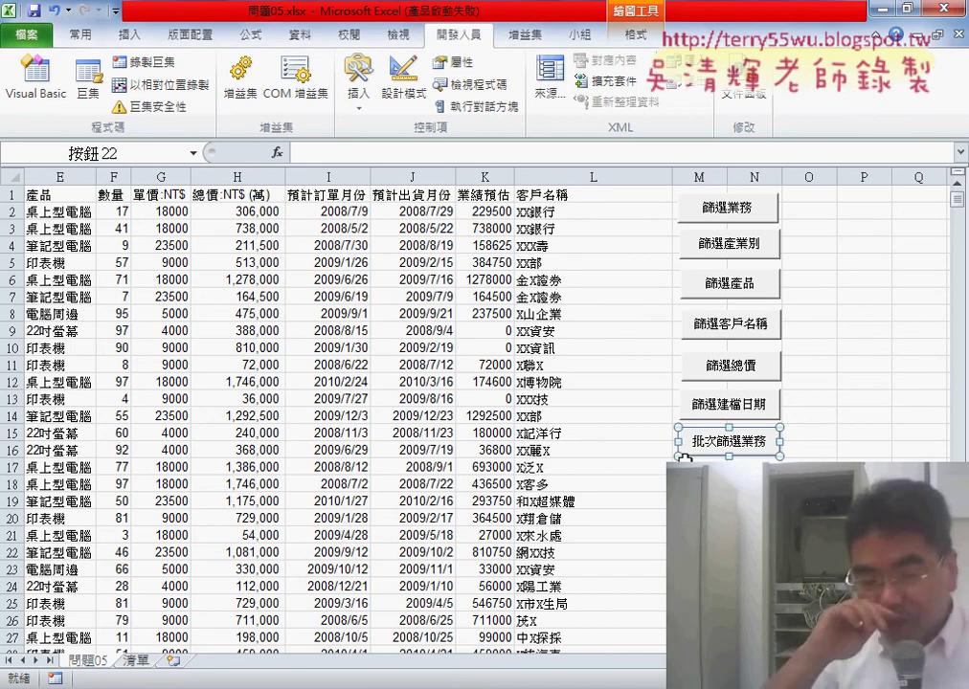
- Bring up the button's assigned macro code in the VBA editor
right_click(732, 445)
click(780, 579)
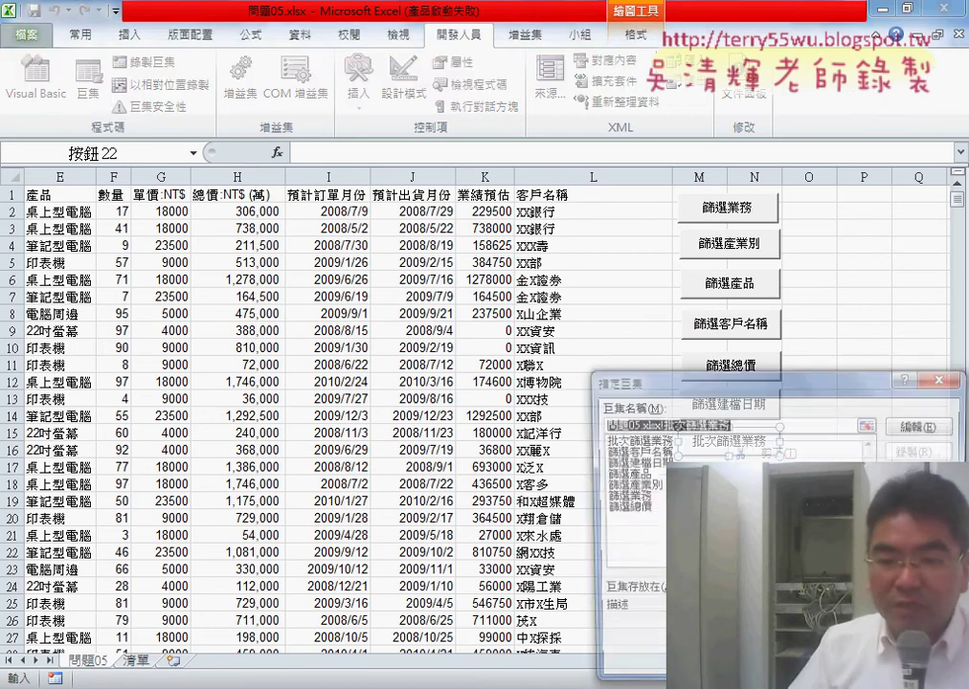
click(917, 426)
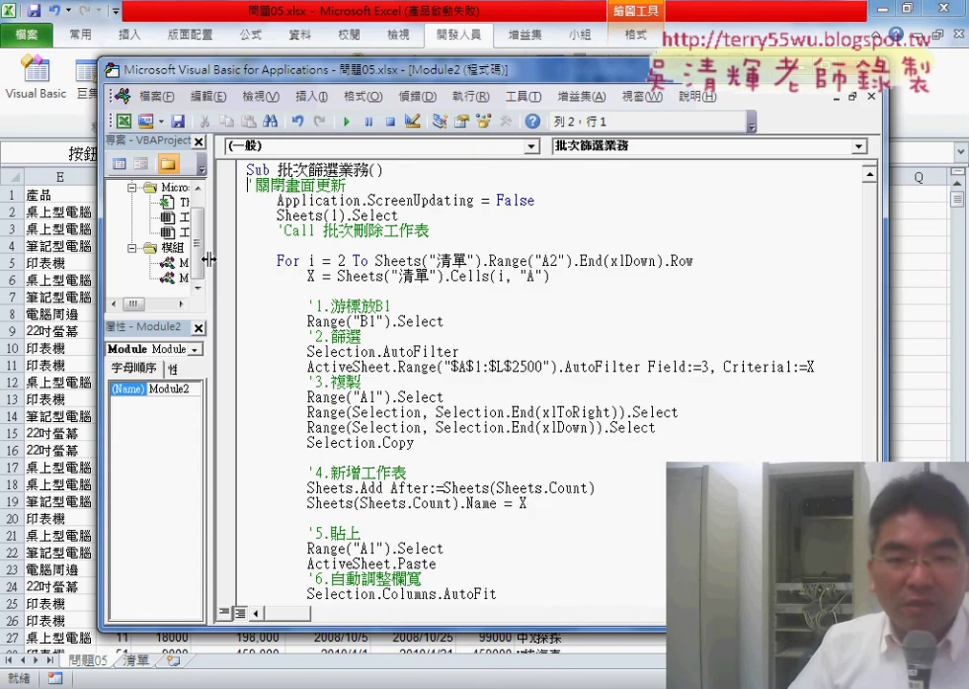
- Delete the 批次篩選業務 body, keeping only Sub and End Sub, then switch to the 程式碼 document
drag(208, 259, 265, 259)
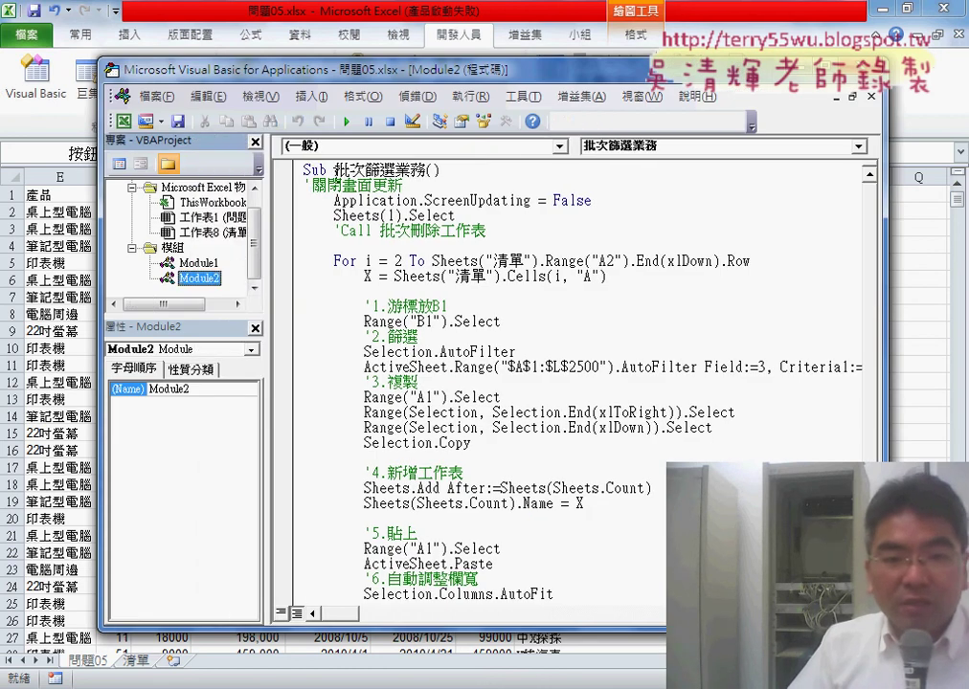
drag(334, 170, 422, 171)
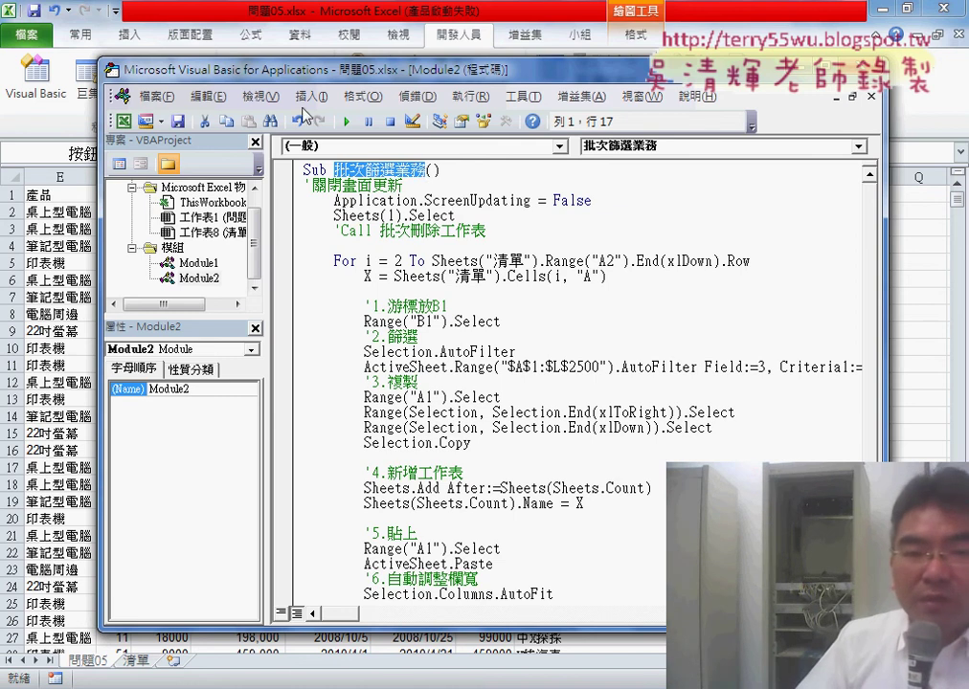
drag(302, 186, 586, 563)
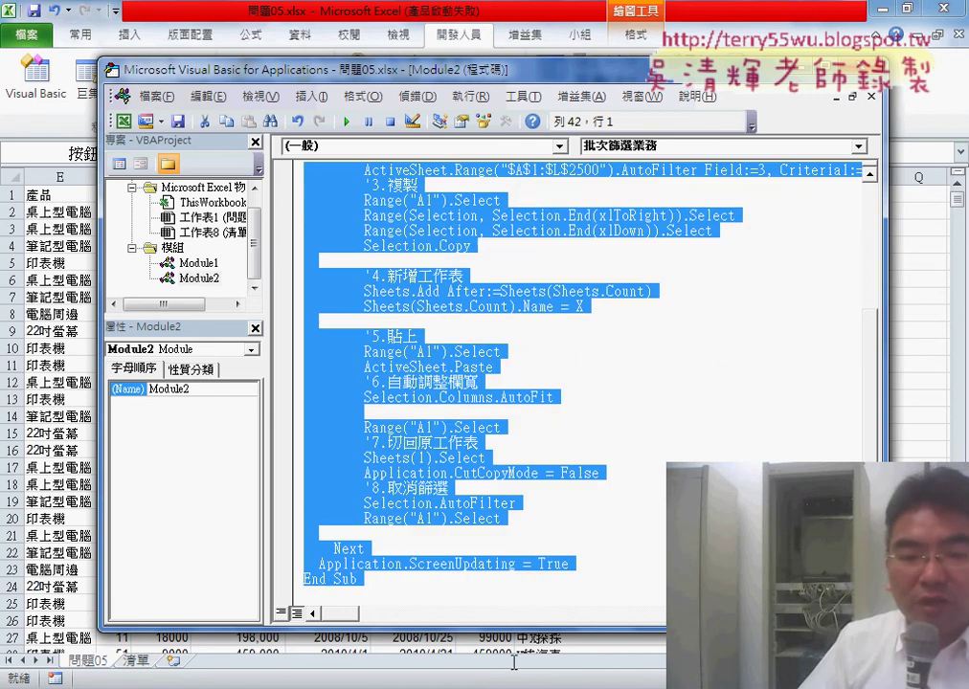
key(Delete)
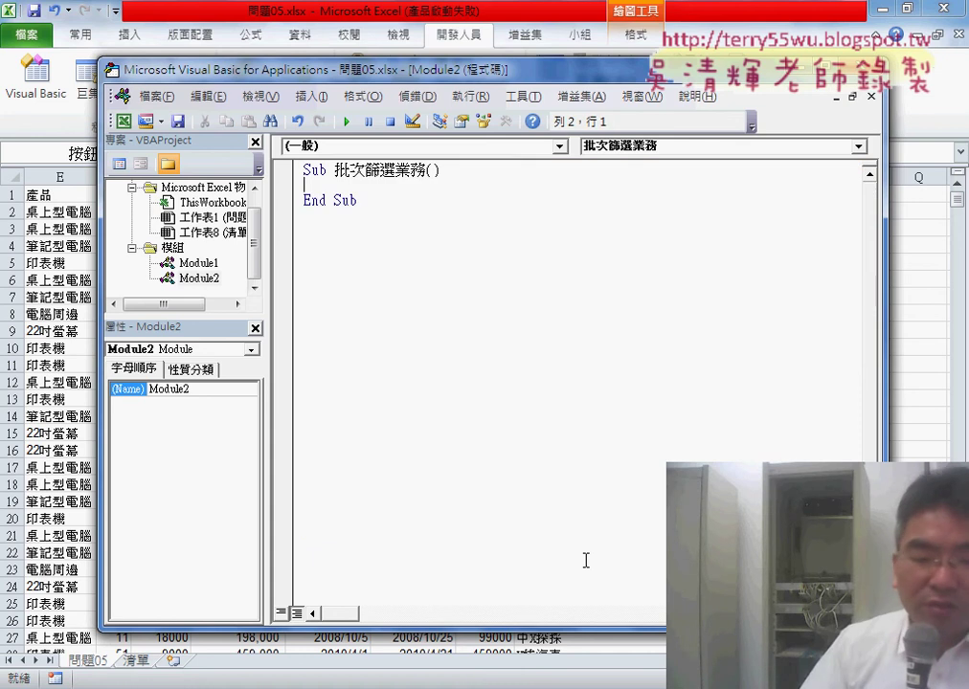
key(alt+Tab)
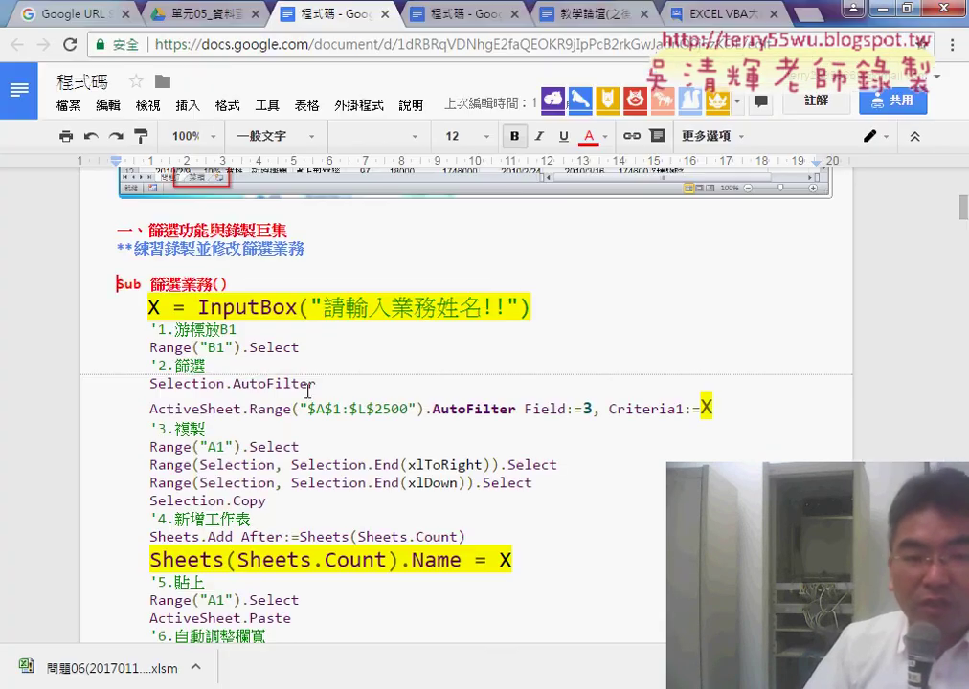
- Select the 篩選業務 code from the InputBox line through Range("A1").Select
scroll(116, 287, down, 2)
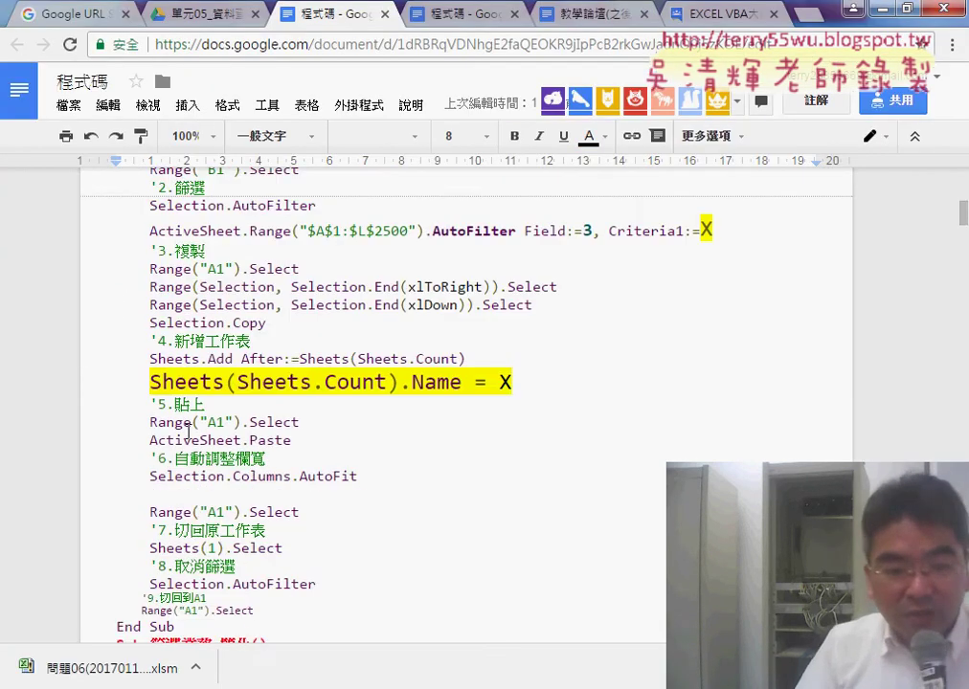
scroll(192, 383, down, 2)
click(212, 419)
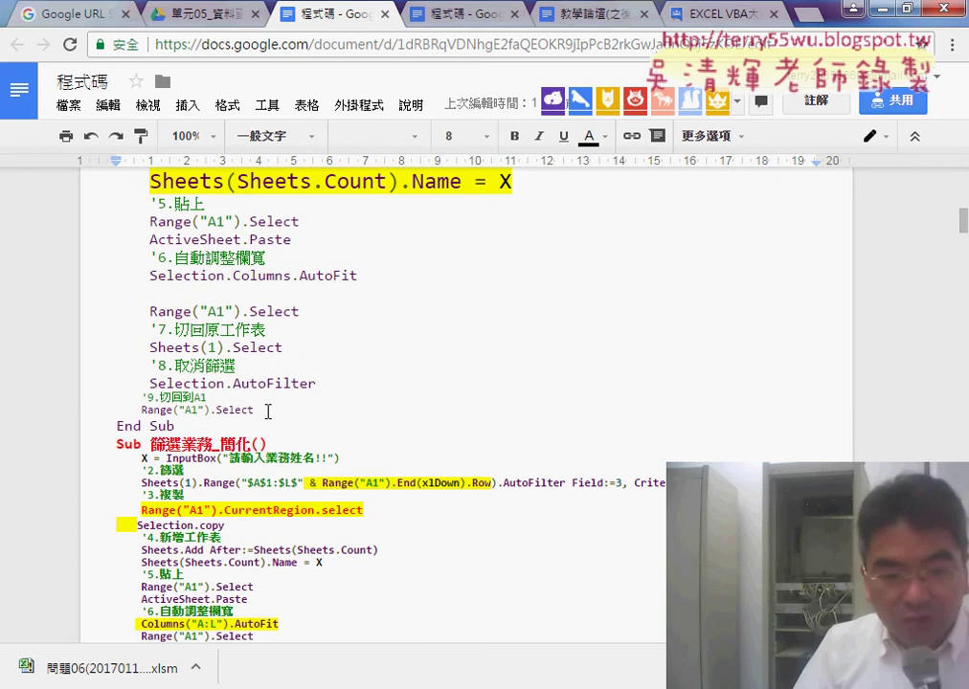
key(shift+Up)
key(shift+Up)
key(shift+Up)
key(shift+Up)
key(shift+Up)
key(shift+Up)
scroll(268, 412, up, 2)
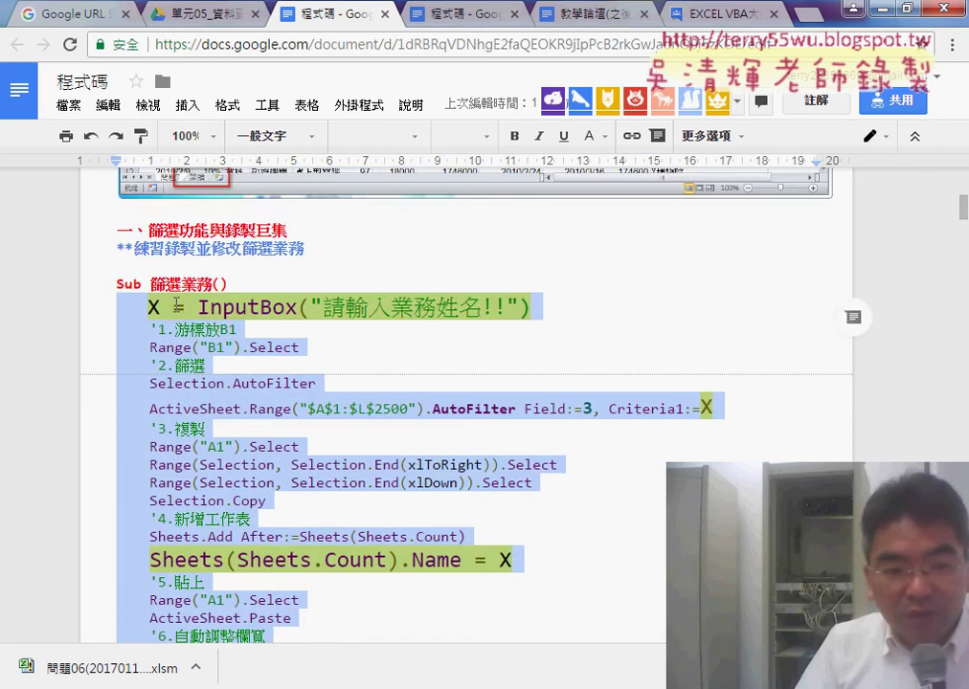
scroll(192, 402, down, 3)
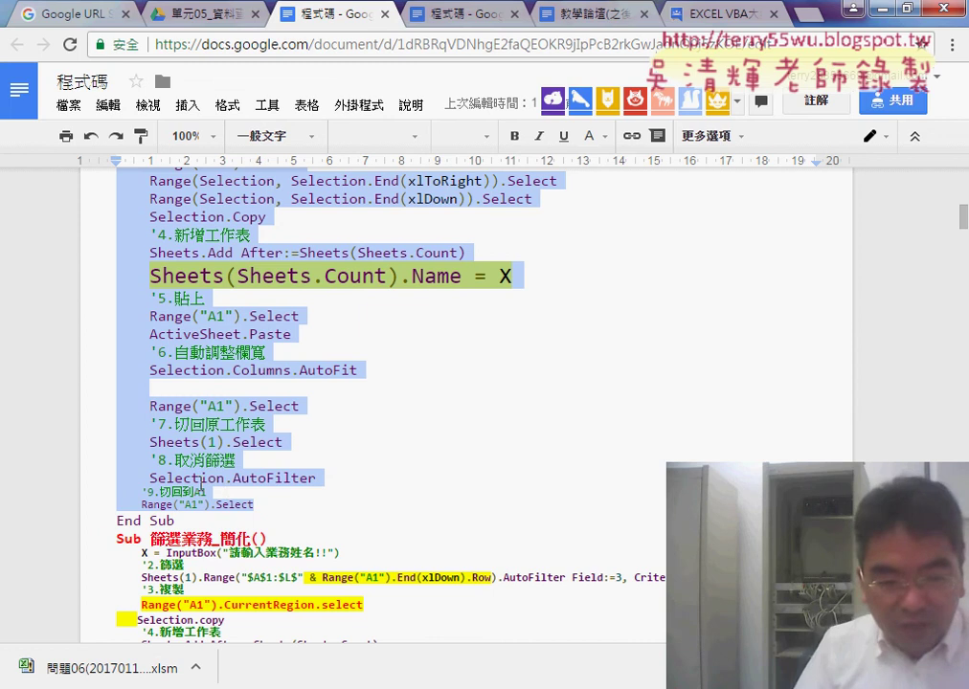
- Paste the copied filter code into the empty 批次篩選業務 macro
key(alt+Tab)
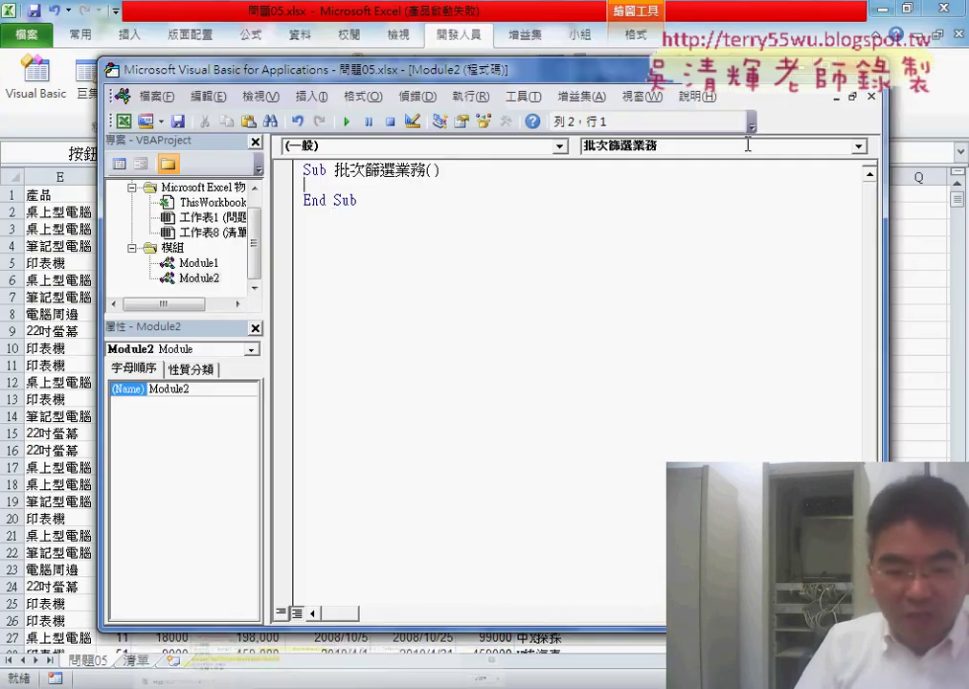
text(X = InputBox("請輸入業務姓名!!")     '1.游標放B1     Range("B1").Select     '2.篩選     Selection.AutoFilter     ActiveSheet.Range("$A$1:$L$2500").AutoFilter Field:=3, Criteria1:=X     '3.複製     Range("A1").Select     Range(Selection, Selection.End(xlToRight)).Select     Range(Selection, Selection.End(xlDown)).Select     Selection.Copy     '4.新增工作表     Sheets.Add After:=Sheets(Sheets.Count)     Sheets(Sheets.Count).Name = X     '5.貼上     Range("A1").Select     ActiveSheet.Paste     '6.自動調整欄寬     Selection.Columns.AutoFit      Range("A1").Select     '7.切回原工作表     Sheets(1).Select     '8.取消篩選     Selection.AutoFilter     '9.切回到A1     Range("A1").Select)
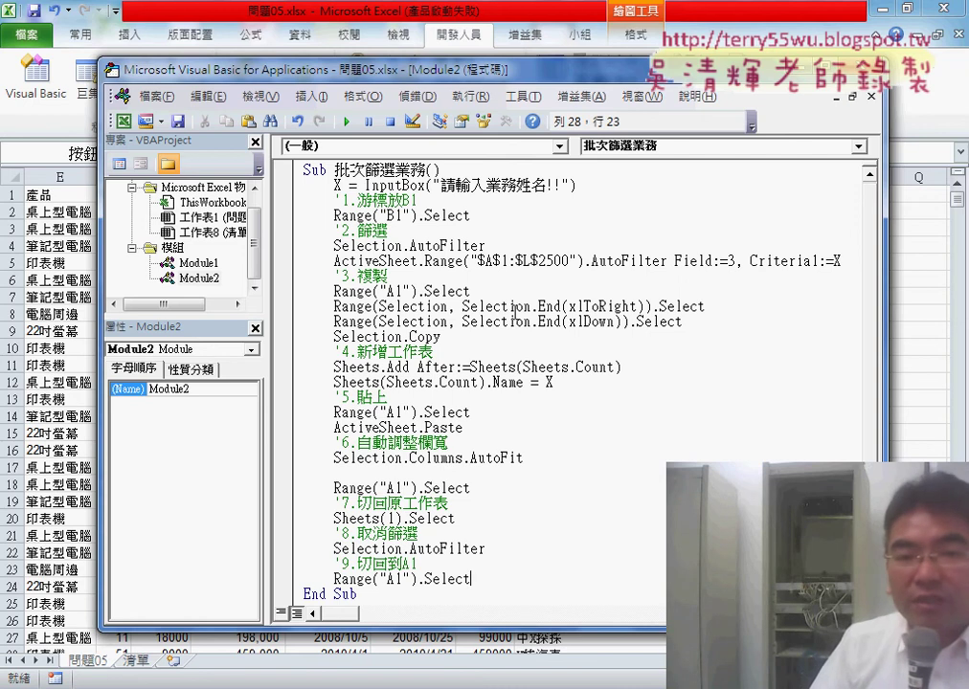
drag(364, 184, 579, 184)
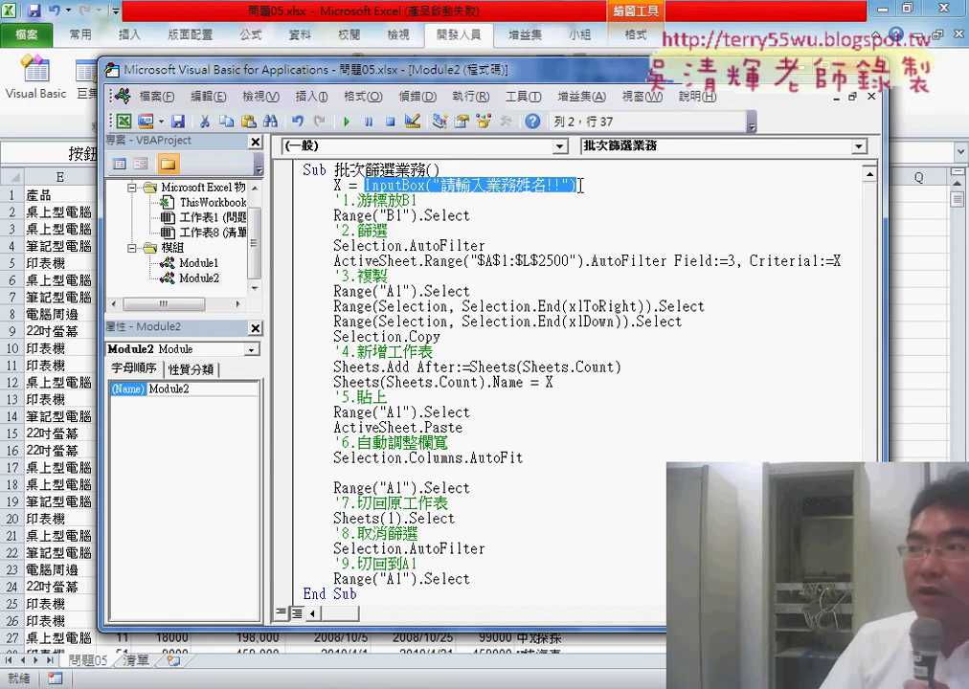
- Add blank lines under the Sub line and move the editor window aside
click(444, 169)
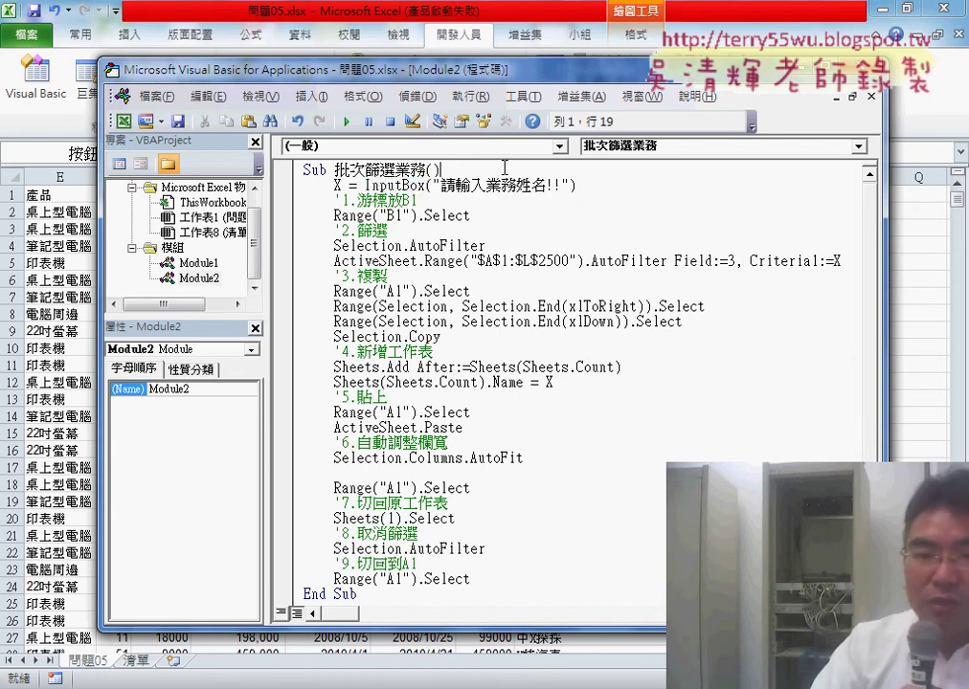
key(Return)
key(Return)
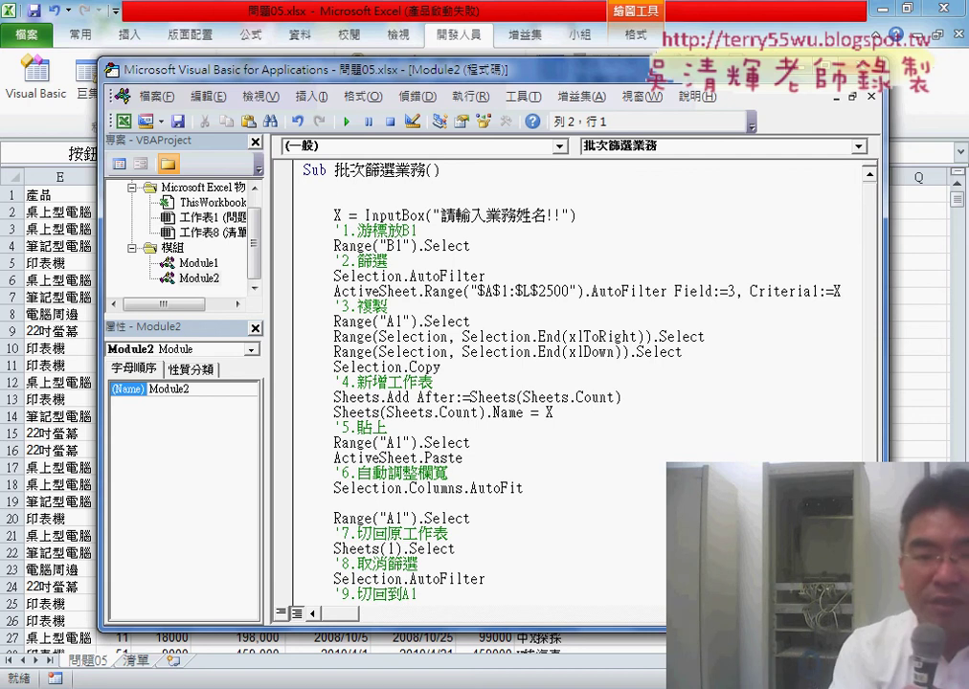
click(335, 185)
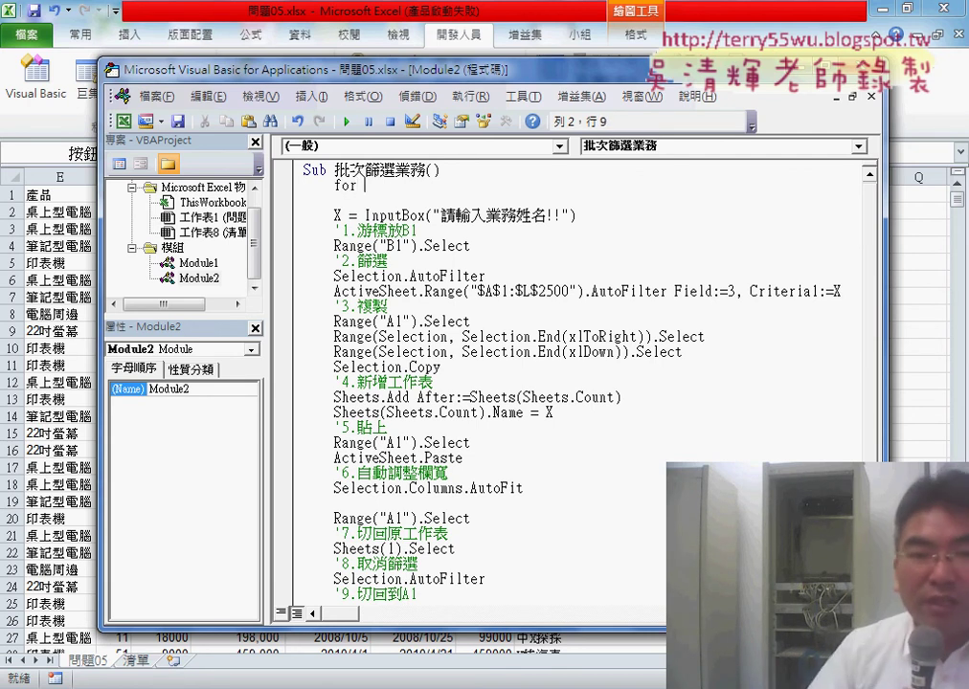
drag(406, 72, 533, 77)
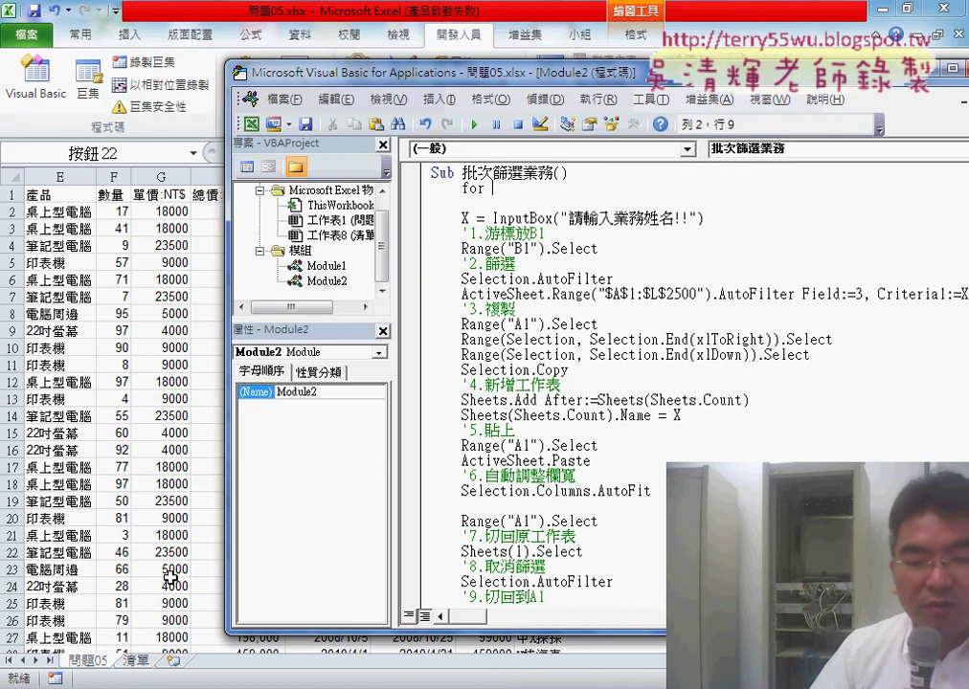
- Check the extent of the 清單 name list from A2 downward
click(136, 660)
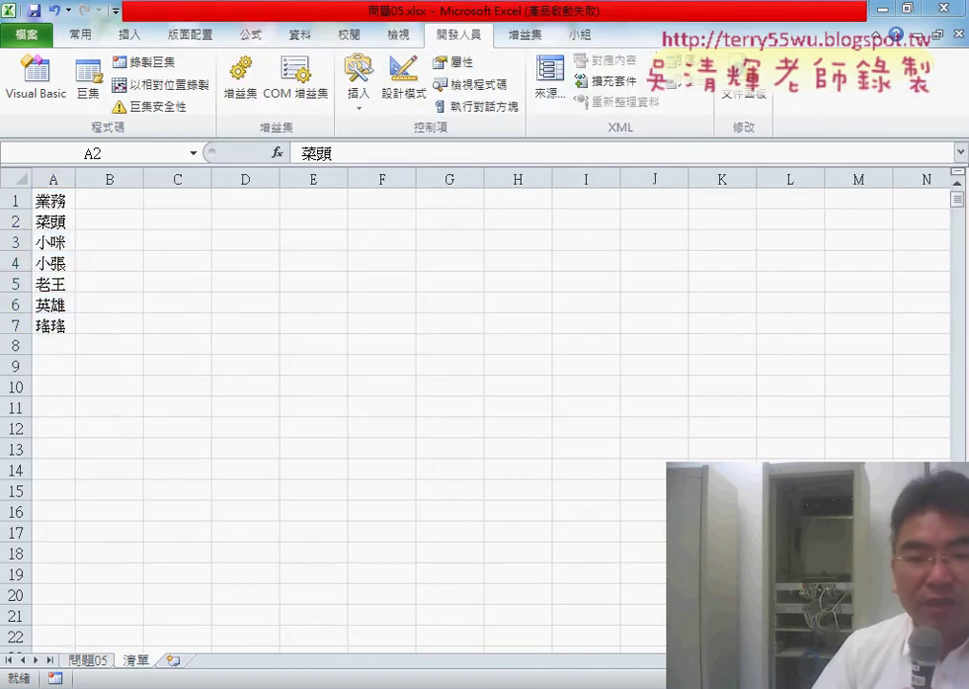
key(ctrl+shift+Down)
key(alt+F11)
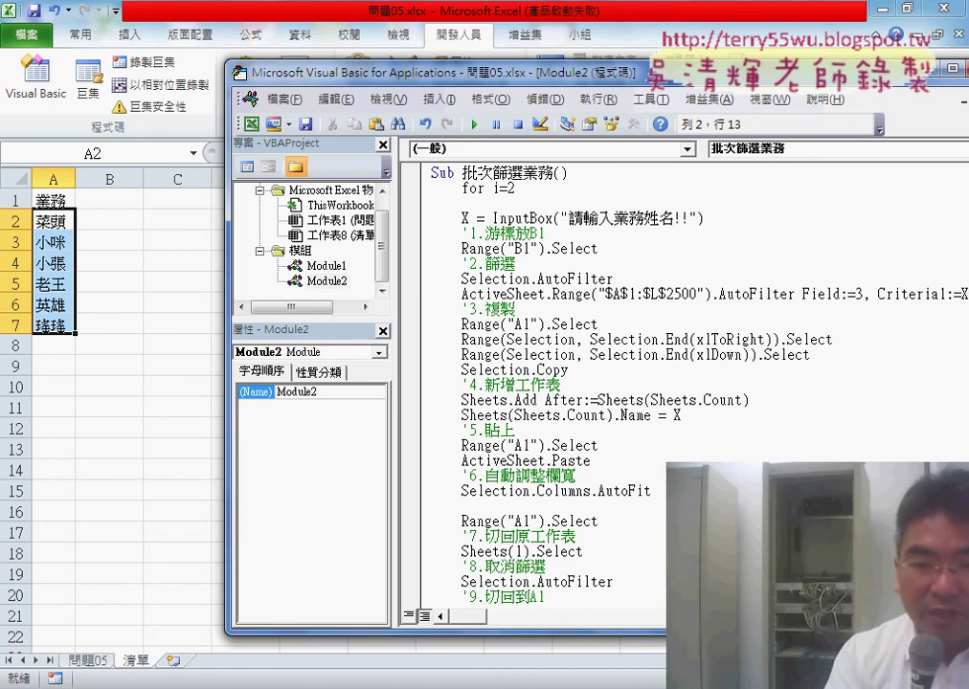
- Type the loop line For i = 2 To Range("A2").End(xlDown).Row
text( to r)
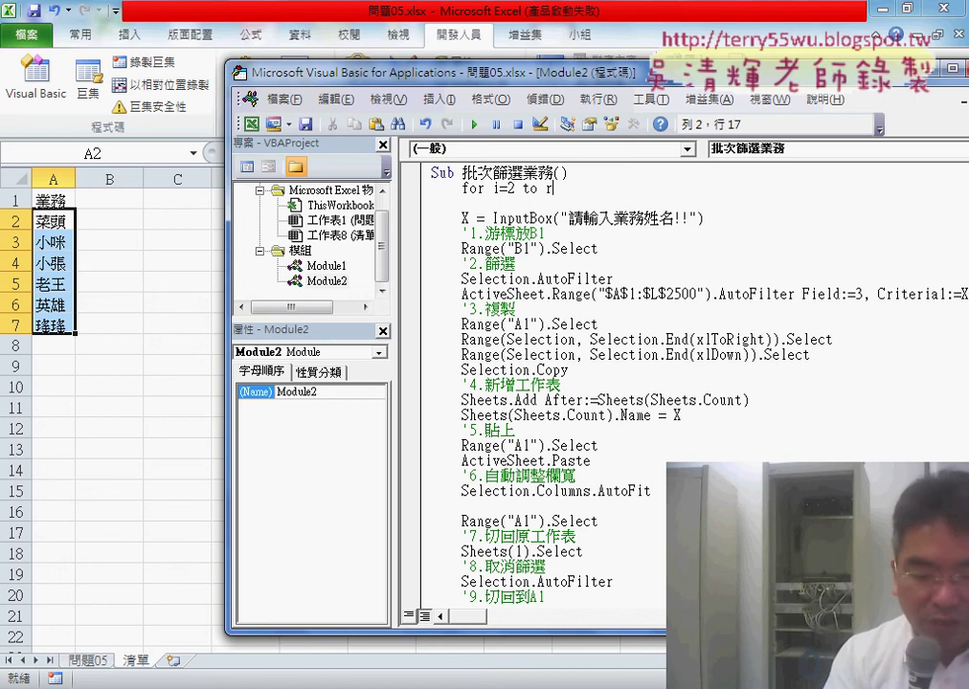
text(ange)
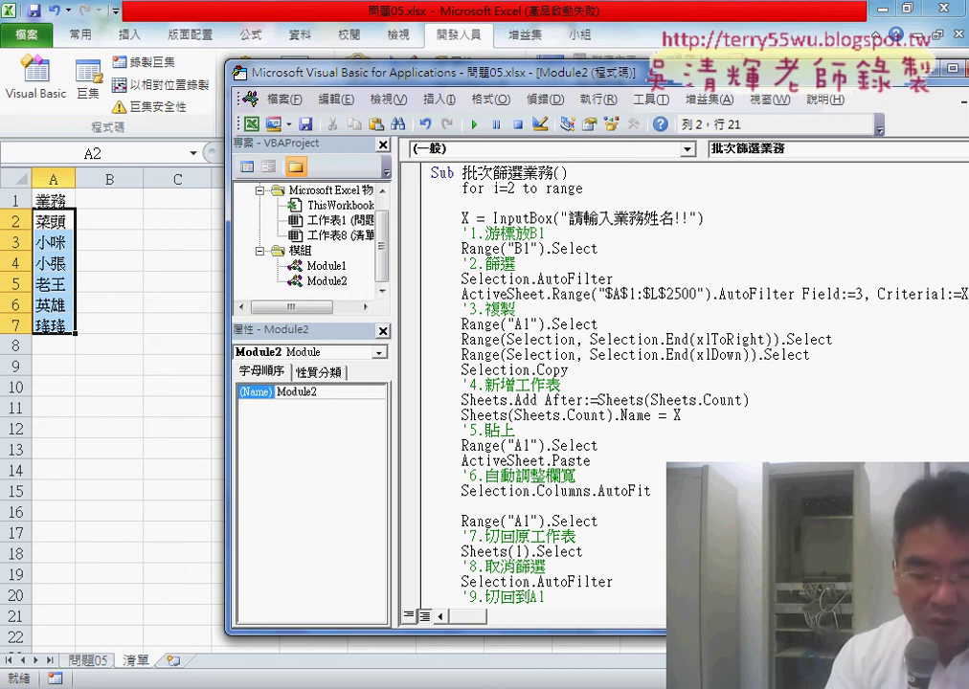
text((:)
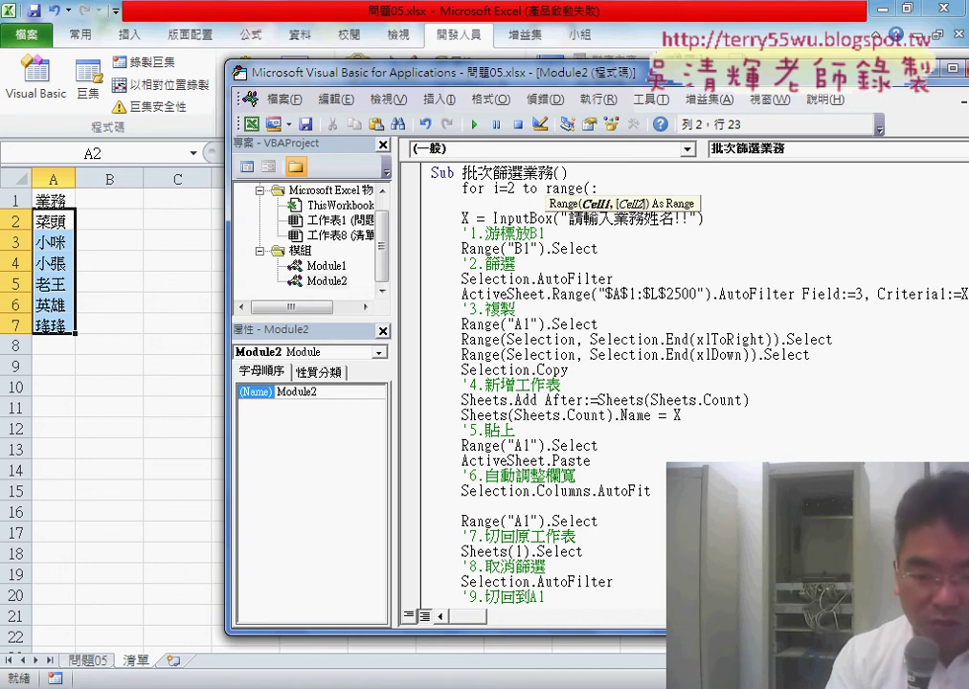
key(BackSpace)
text("A)
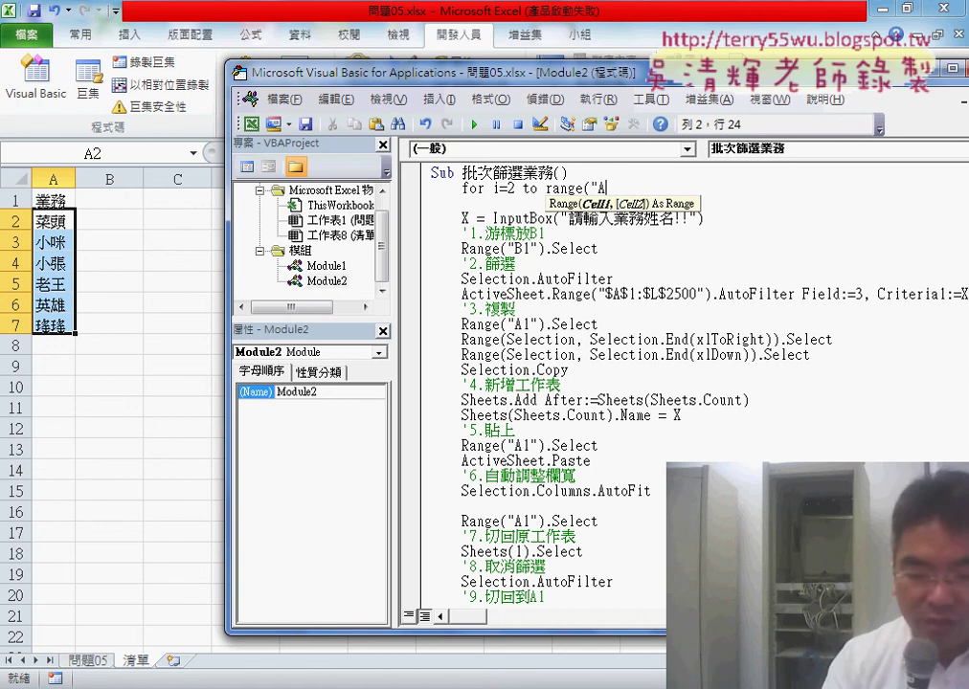
text(2").)
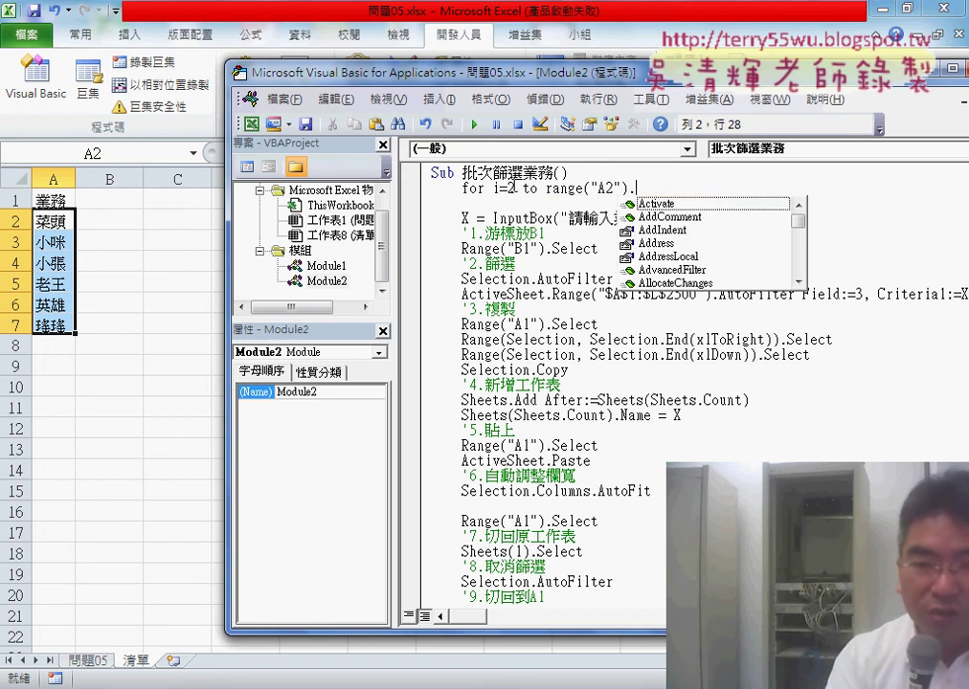
text(end)
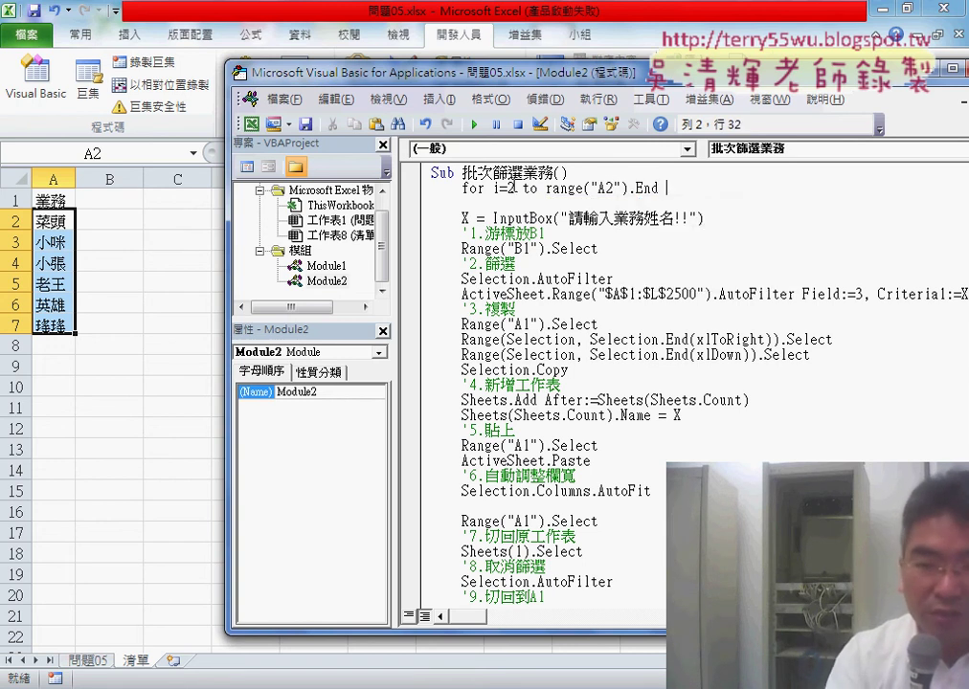
text( ()
key(space)
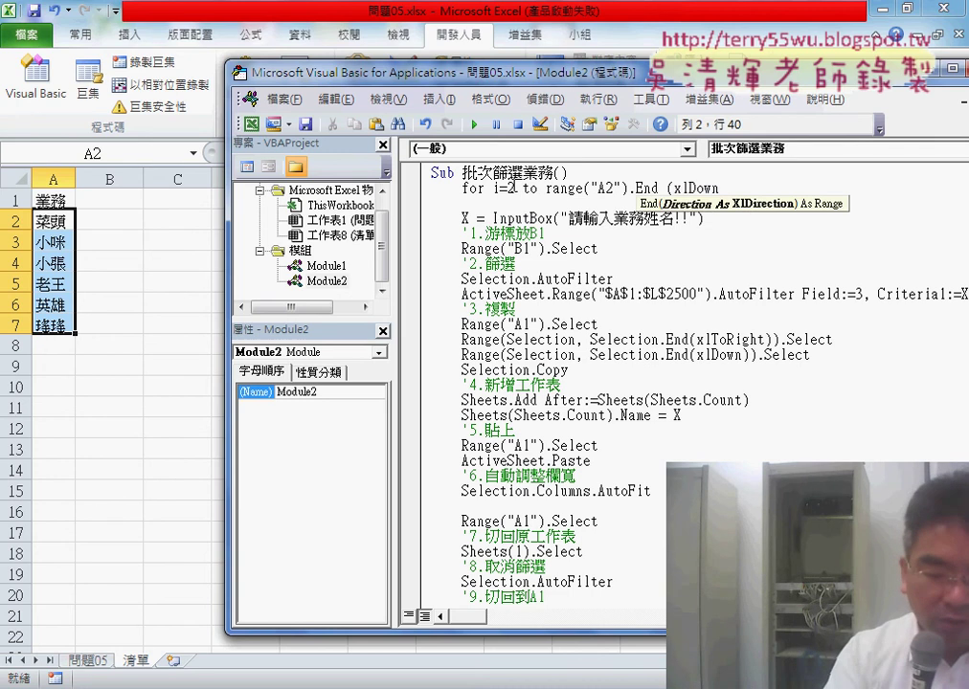
text().ro)
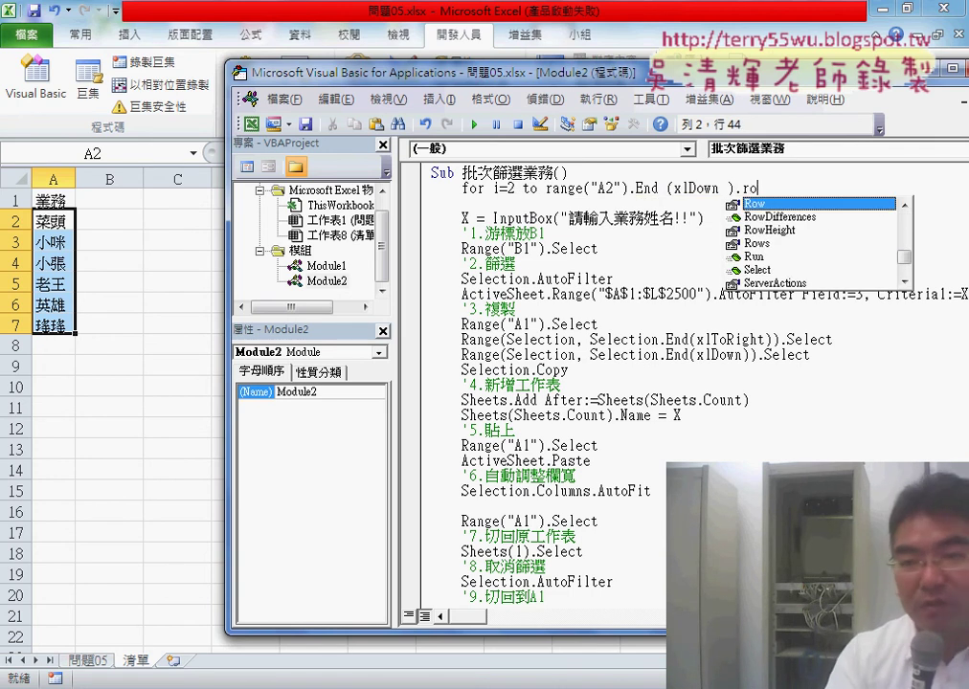
- Close the loop with Next and set X = Cells(i, "A") inside it
key(Return)
key(Return)
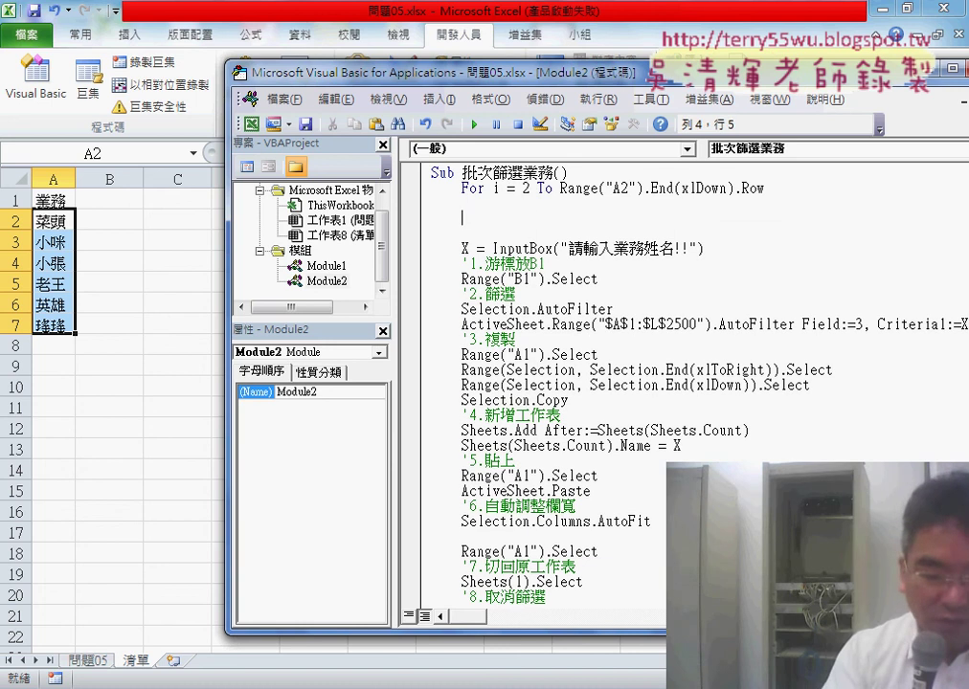
text(next)
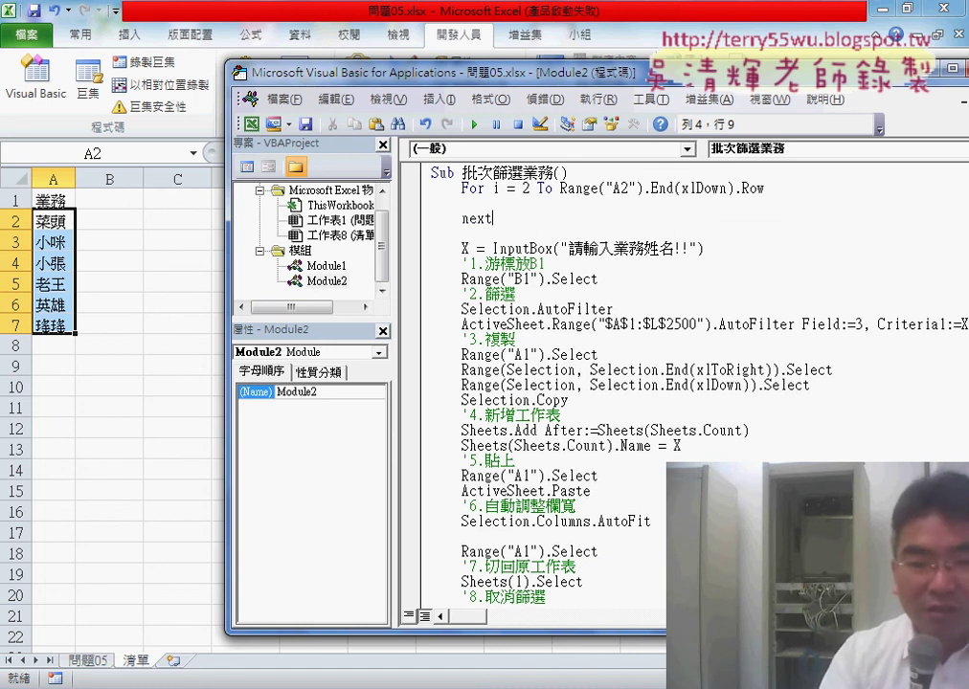
key(Up)
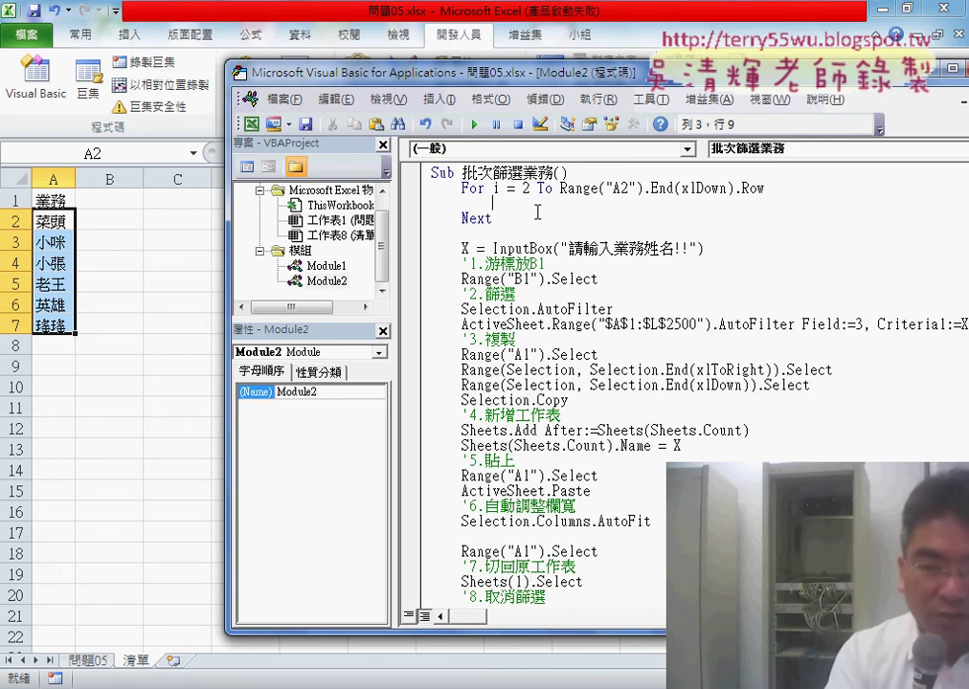
text(X)
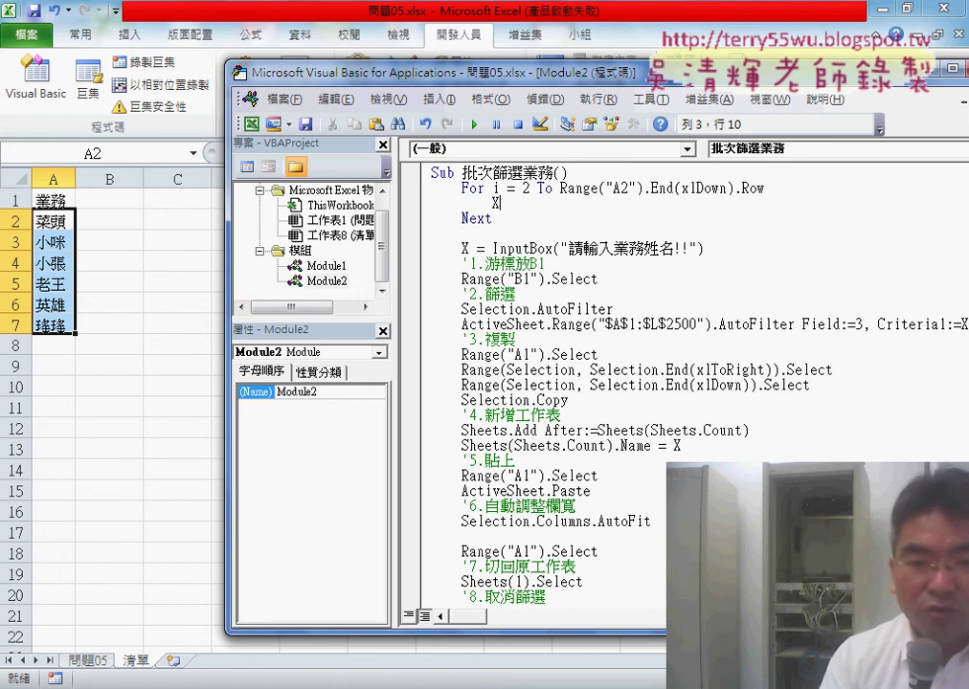
text(=cell)
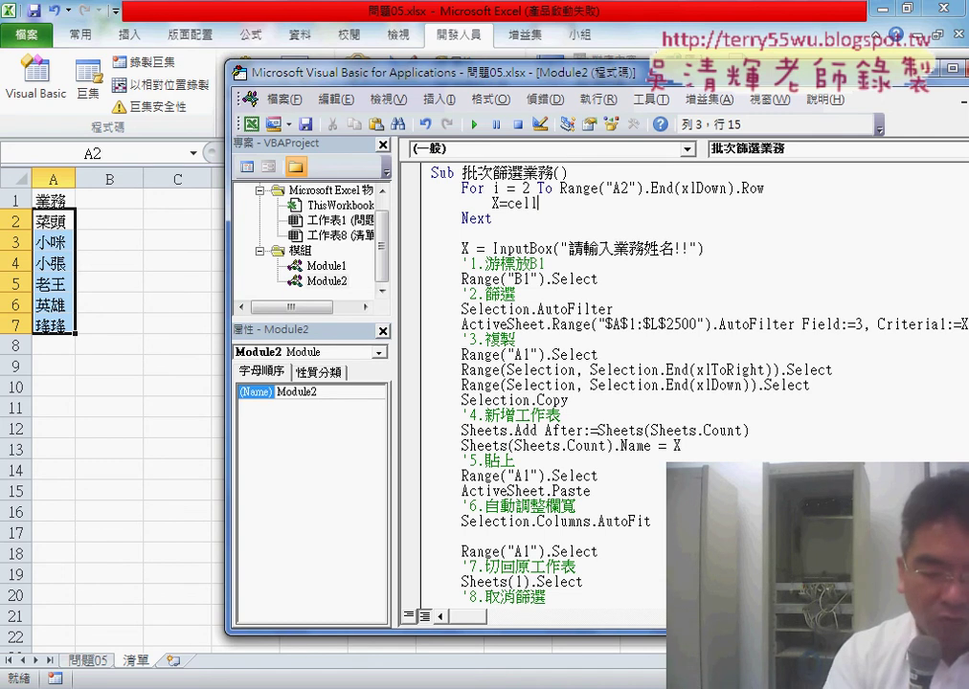
text(s(i)
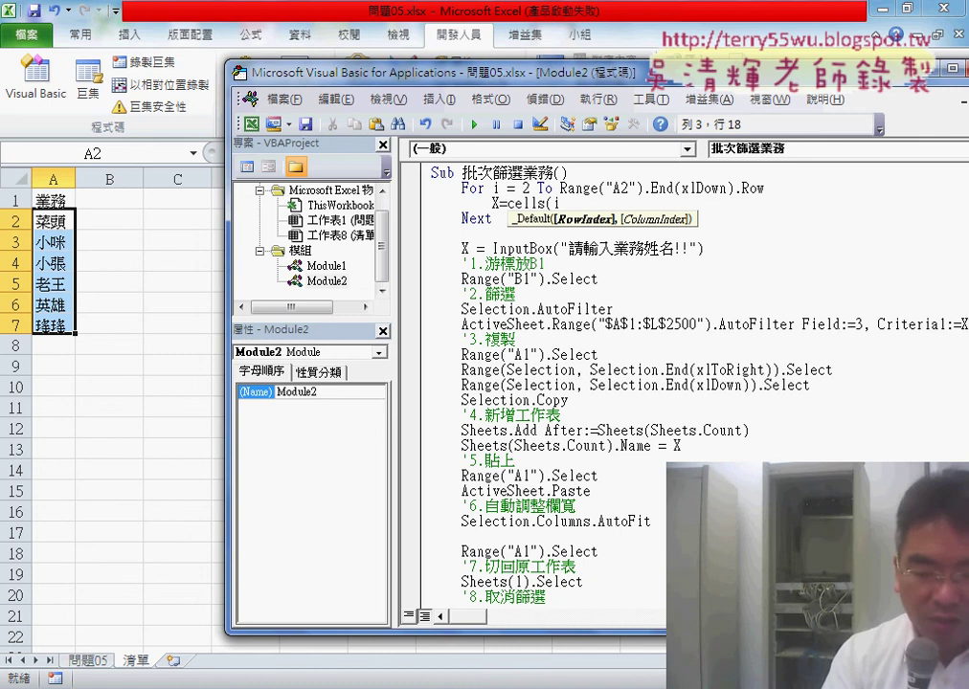
text(, "A)
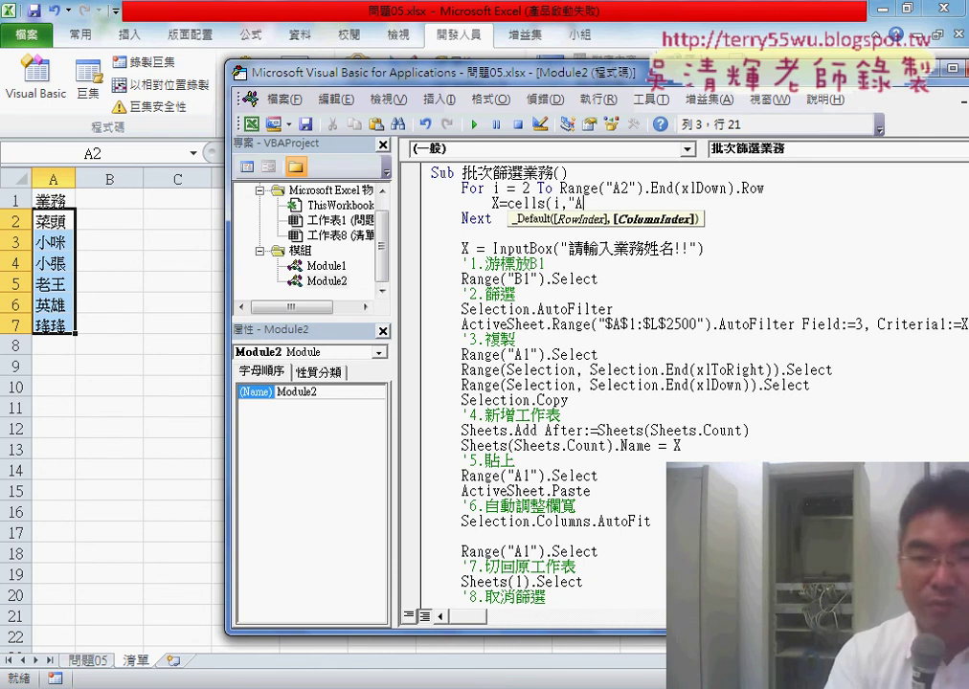
text("))
key(Return)
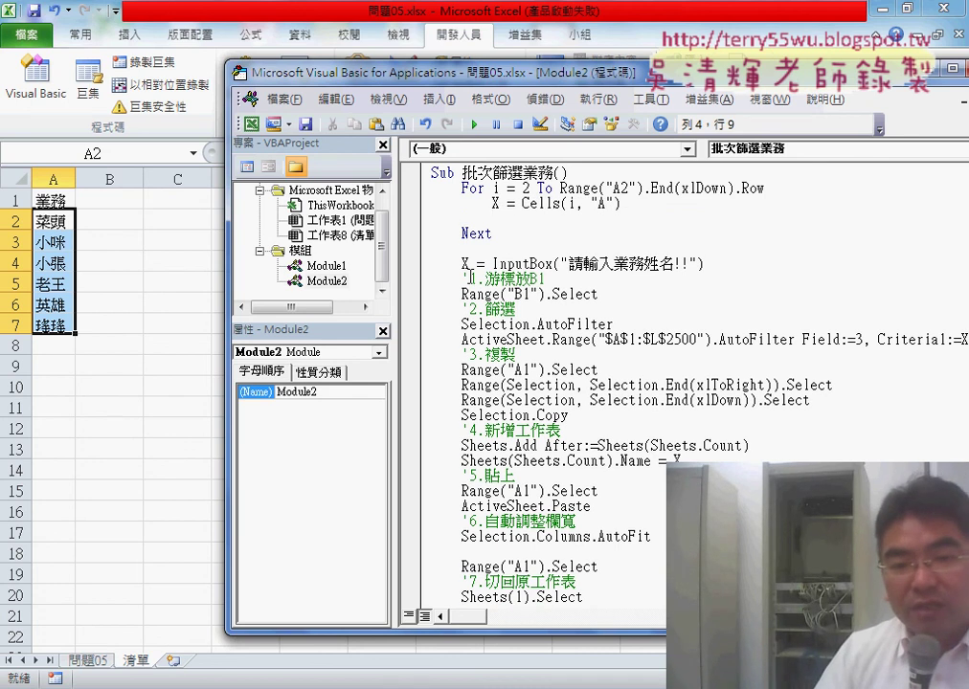
drag(461, 263, 740, 264)
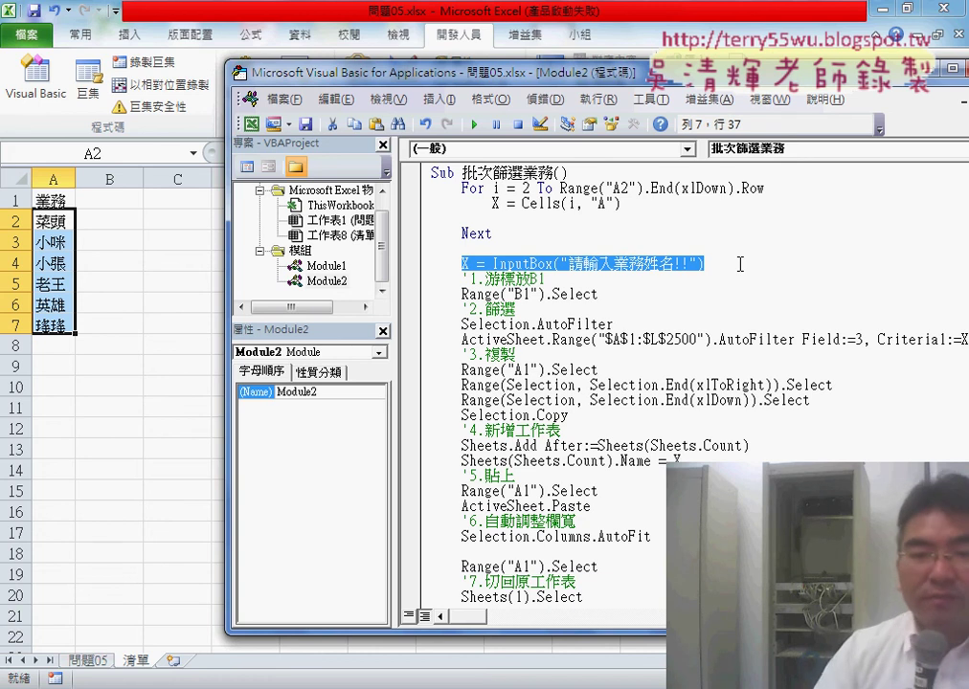
- Delete the InputBox line and move the '1–'9 step block inside the loop before Next
key(Delete)
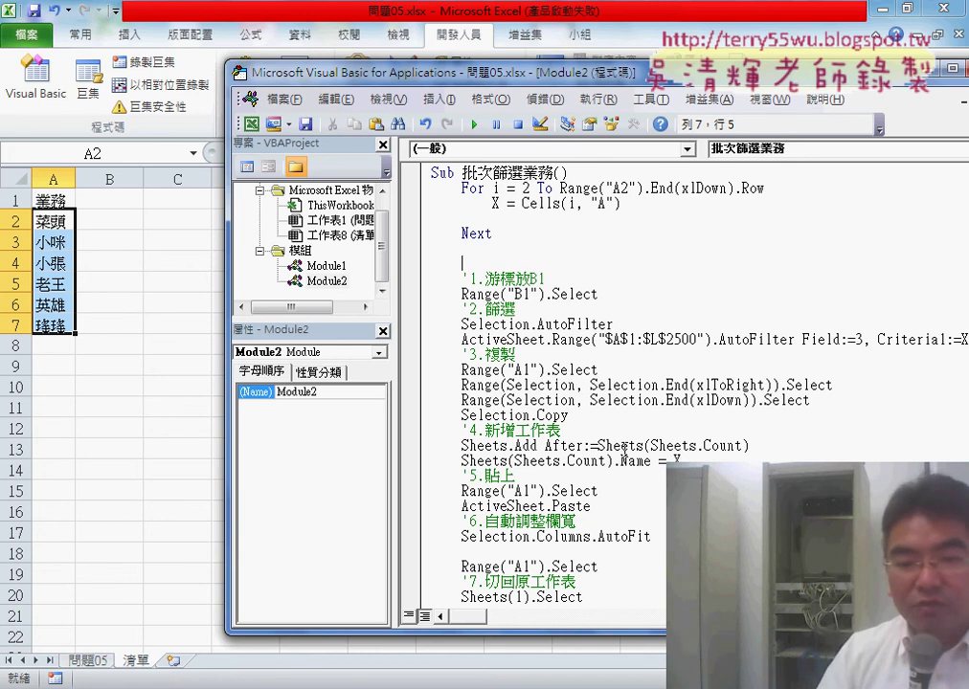
scroll(623, 449, down, 2)
drag(598, 567, 433, 278)
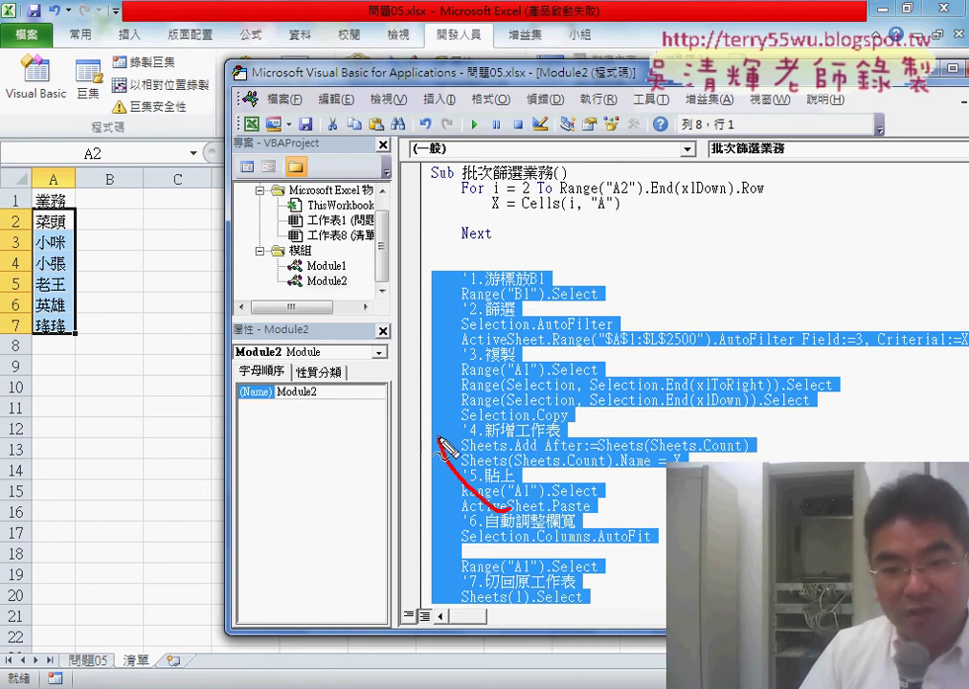
drag(521, 308, 536, 315)
drag(448, 353, 522, 225)
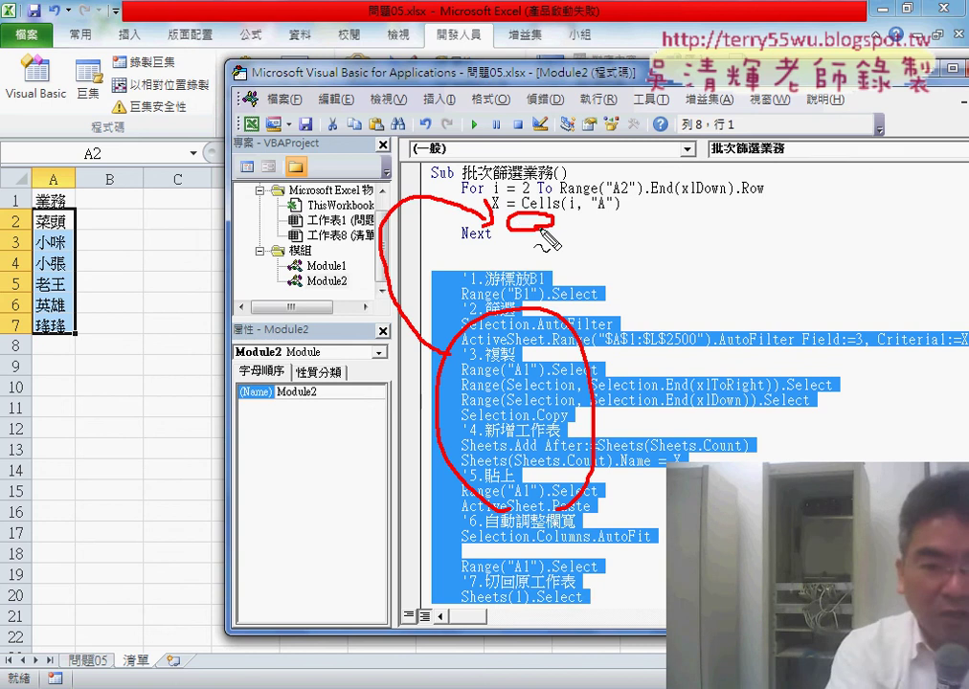
key(Escape)
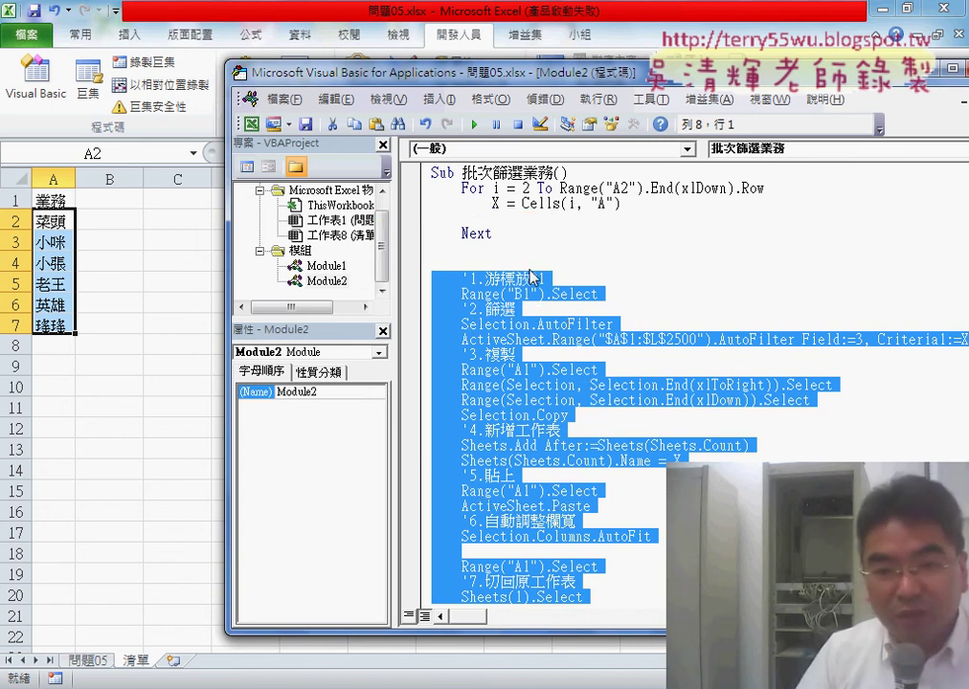
mouse_move(491, 230)
mouse_down()
mouse_move(425, 225)
mouse_move(463, 219)
mouse_up()
- Indent the moved step block one level and shift the editor to show full lines
scroll(599, 387, down, 1)
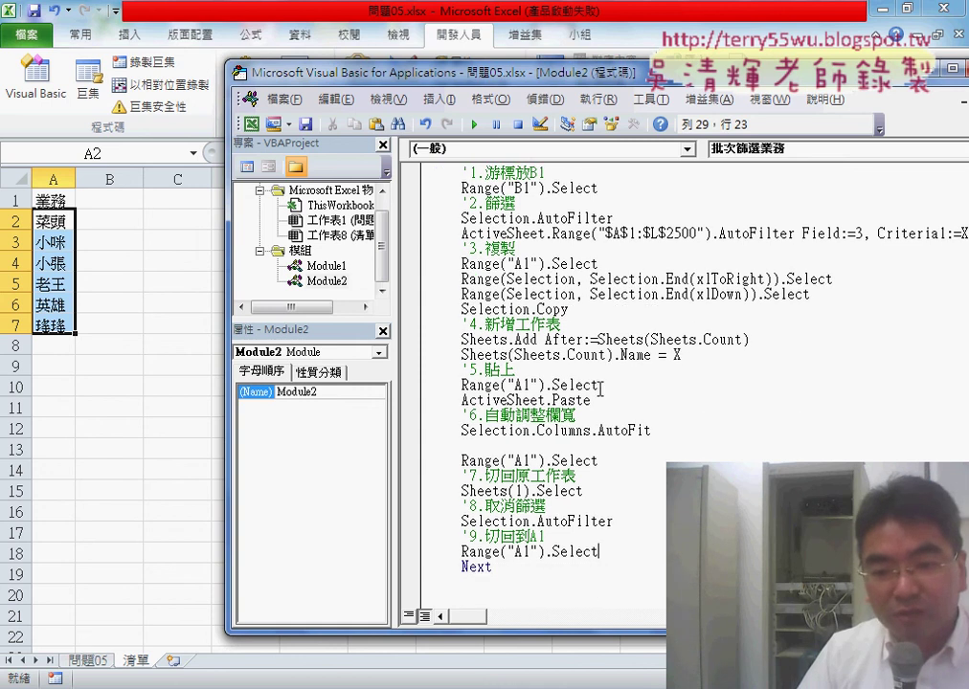
scroll(599, 387, down, 1)
mouse_move(598, 505)
mouse_down()
mouse_move(415, 186)
mouse_move(417, 230)
mouse_up()
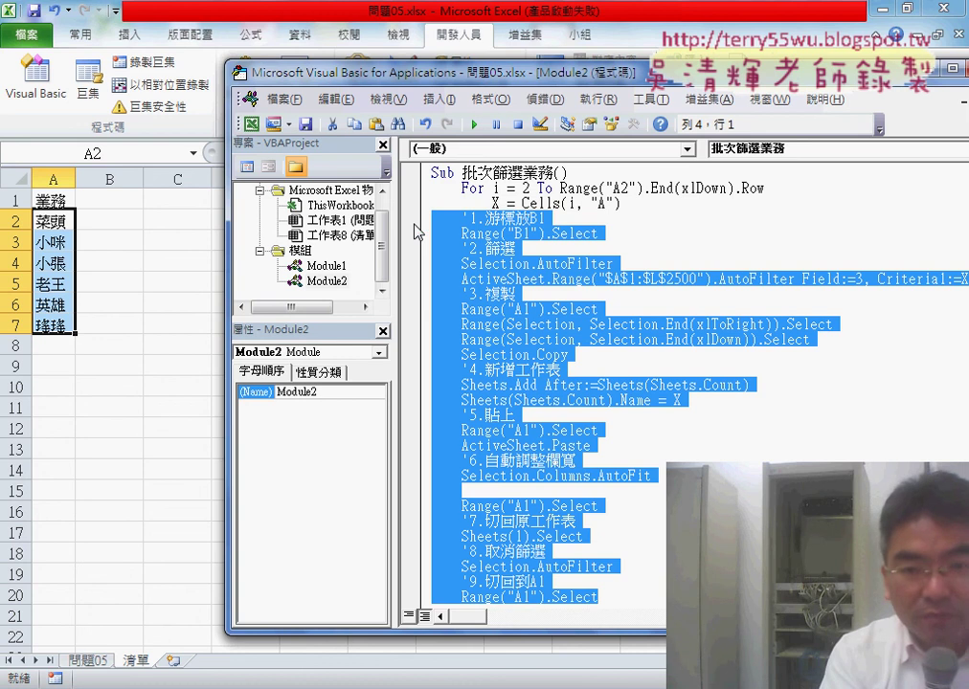
key(Tab)
key(Tab)
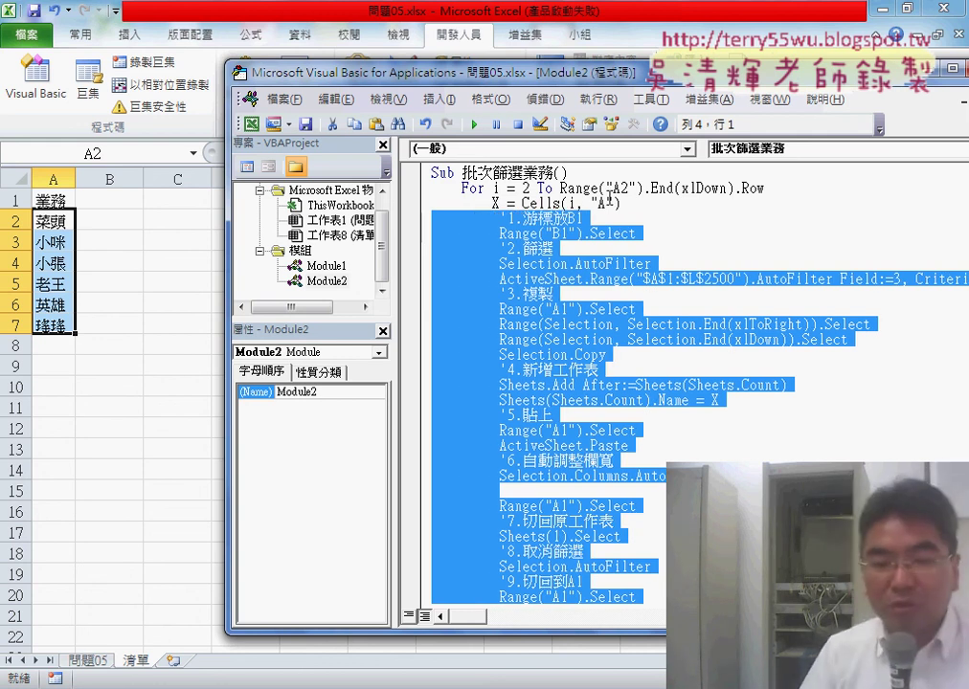
click(566, 325)
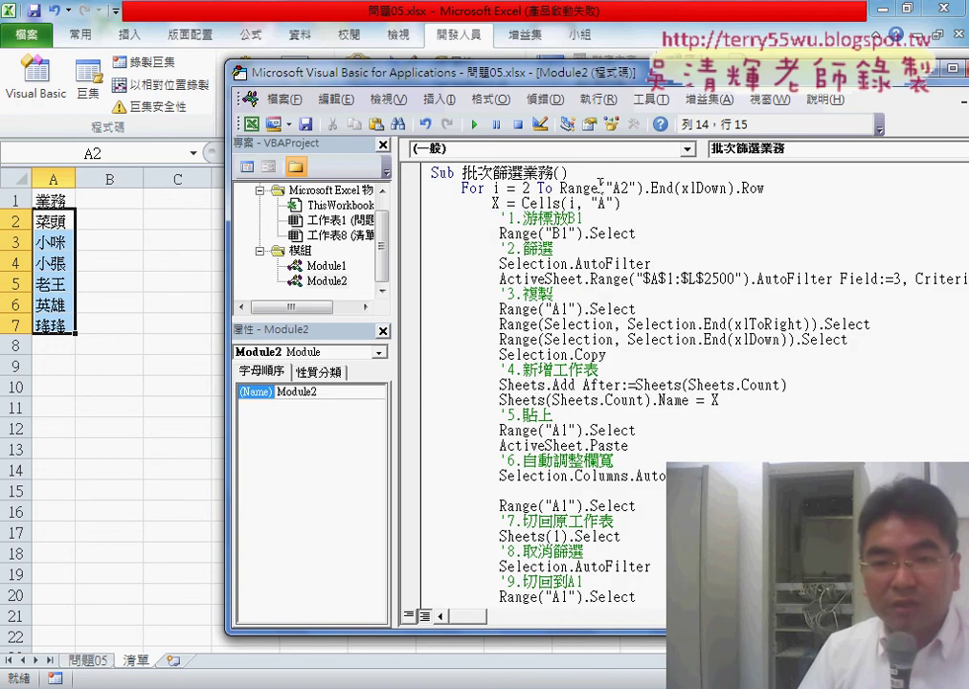
drag(442, 56, 256, 55)
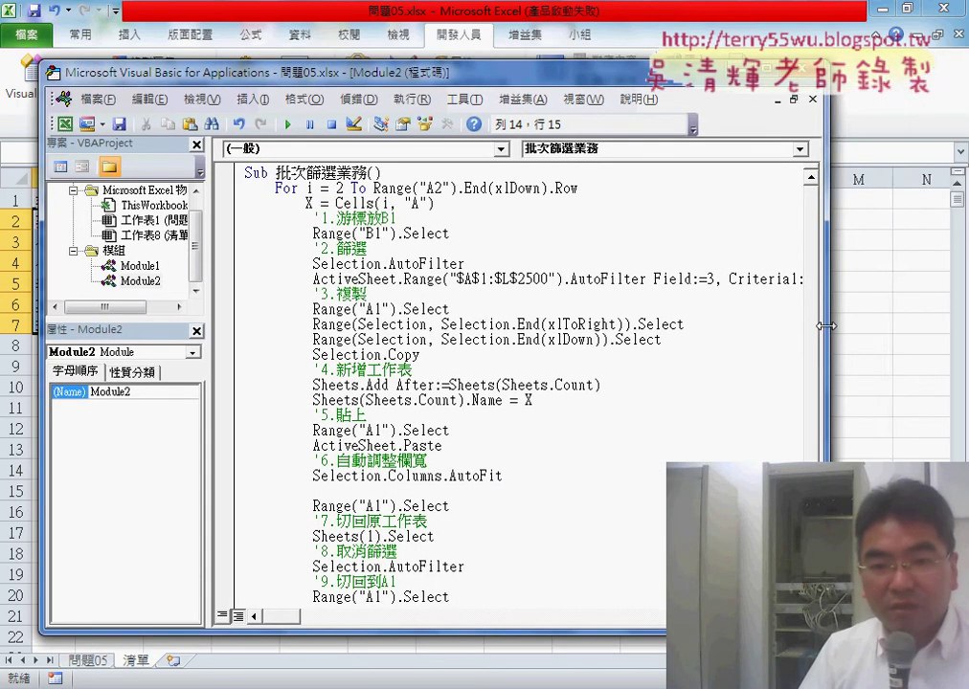
drag(825, 326, 921, 327)
click(336, 203)
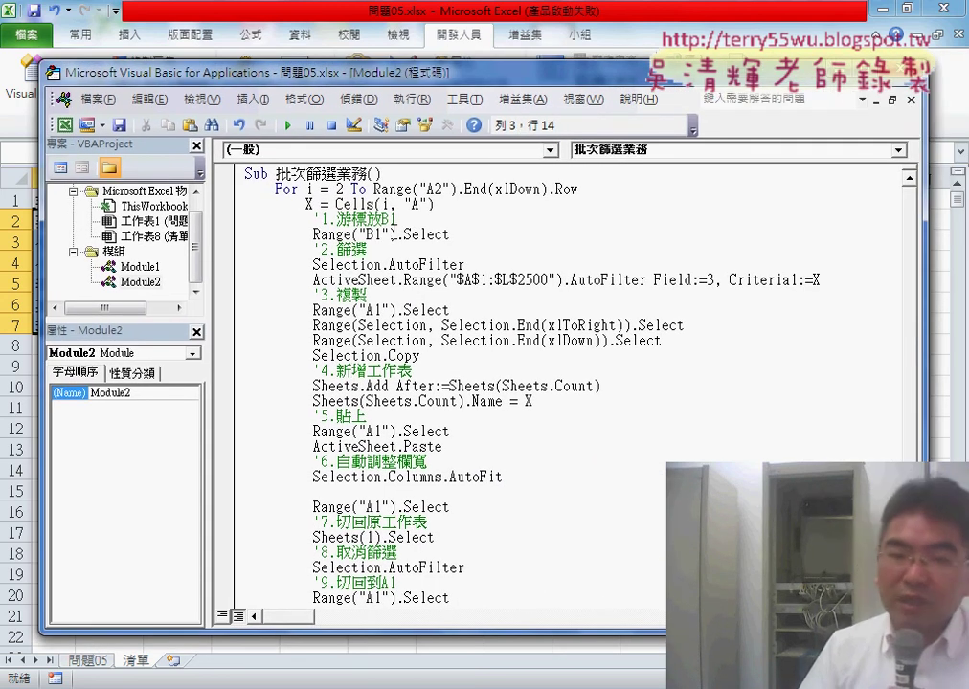
drag(441, 204, 329, 204)
click(305, 204)
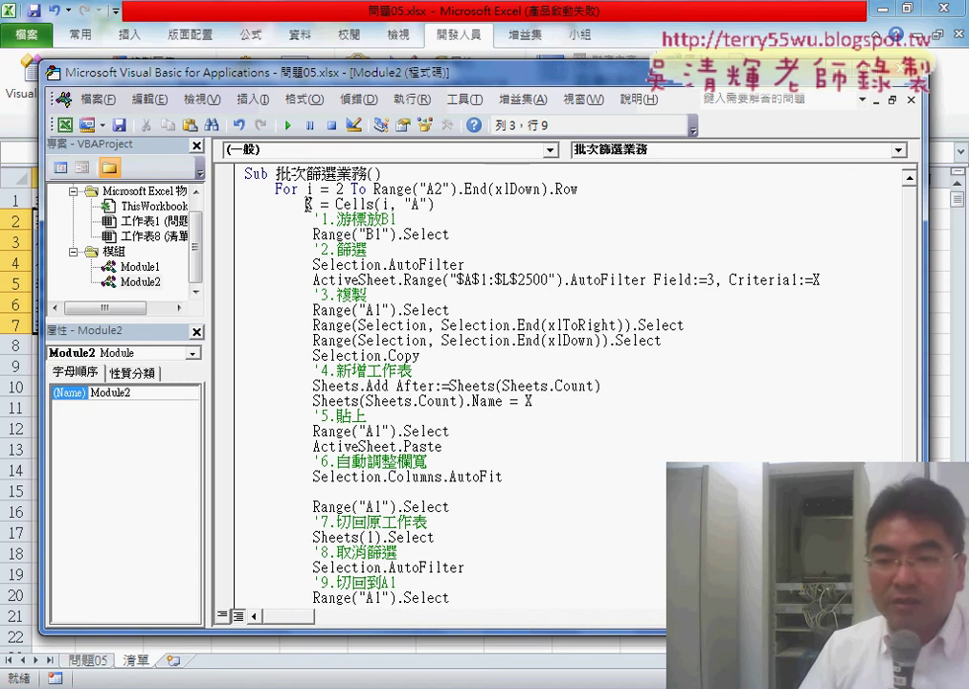
drag(821, 279, 806, 280)
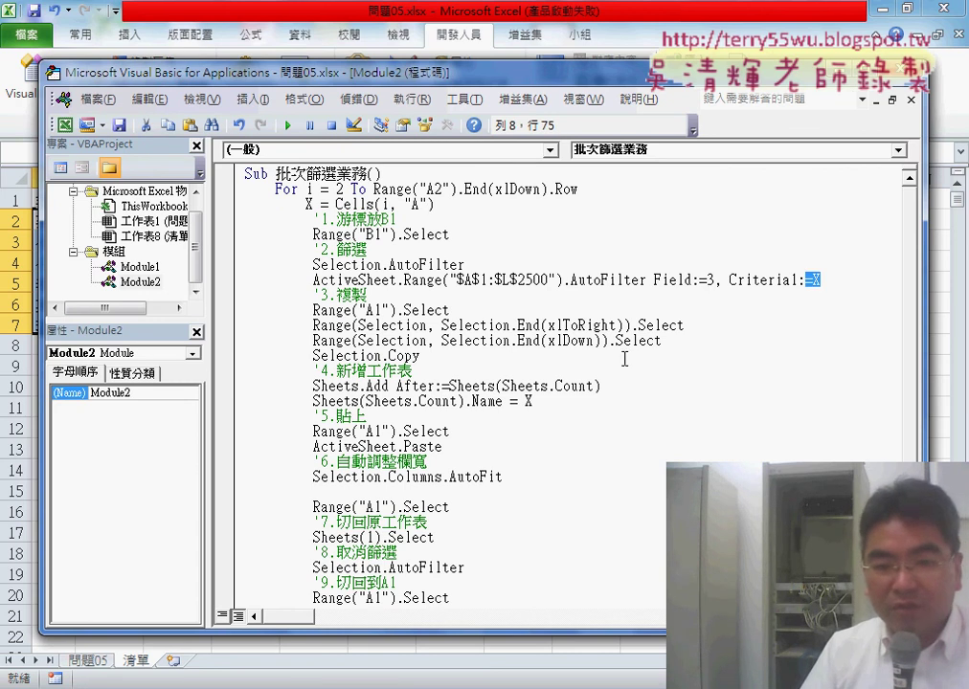
scroll(580, 370, down, 1)
double_click(527, 355)
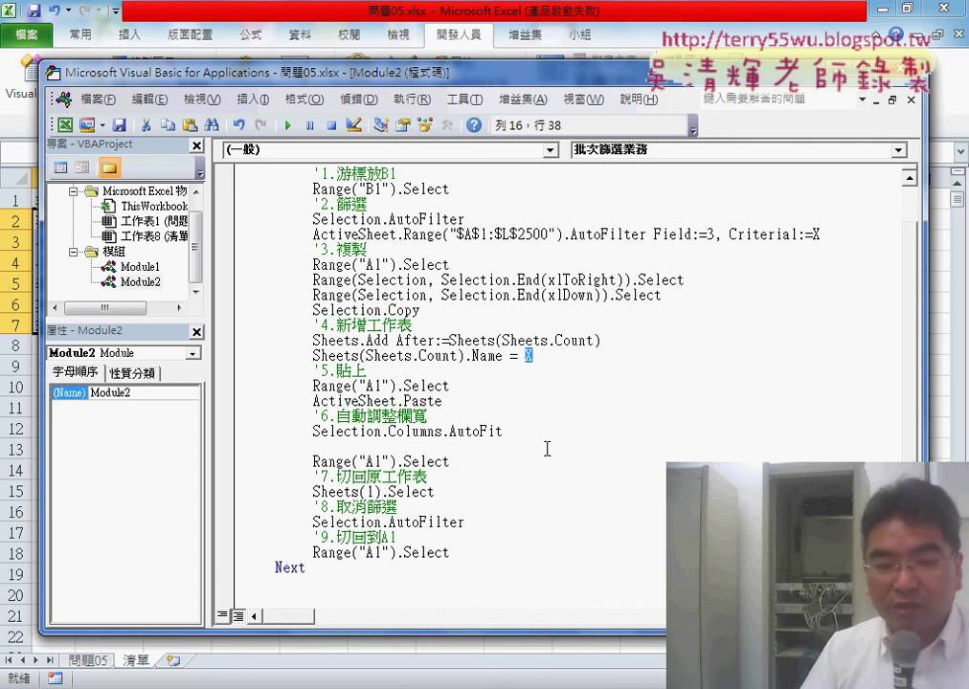
click(290, 568)
scroll(281, 485, up, 1)
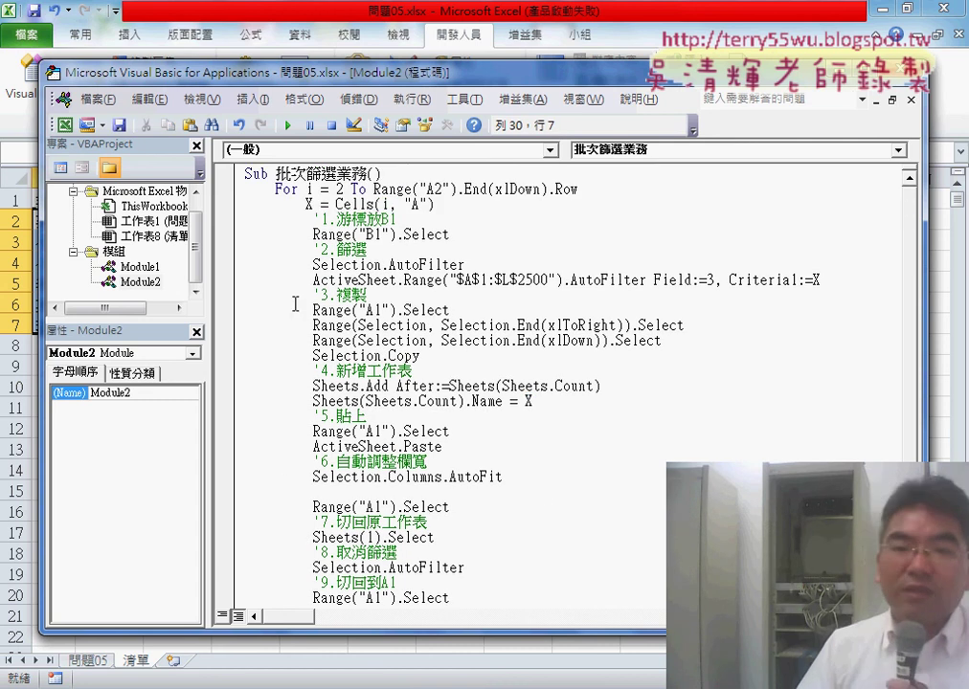
drag(433, 80, 586, 70)
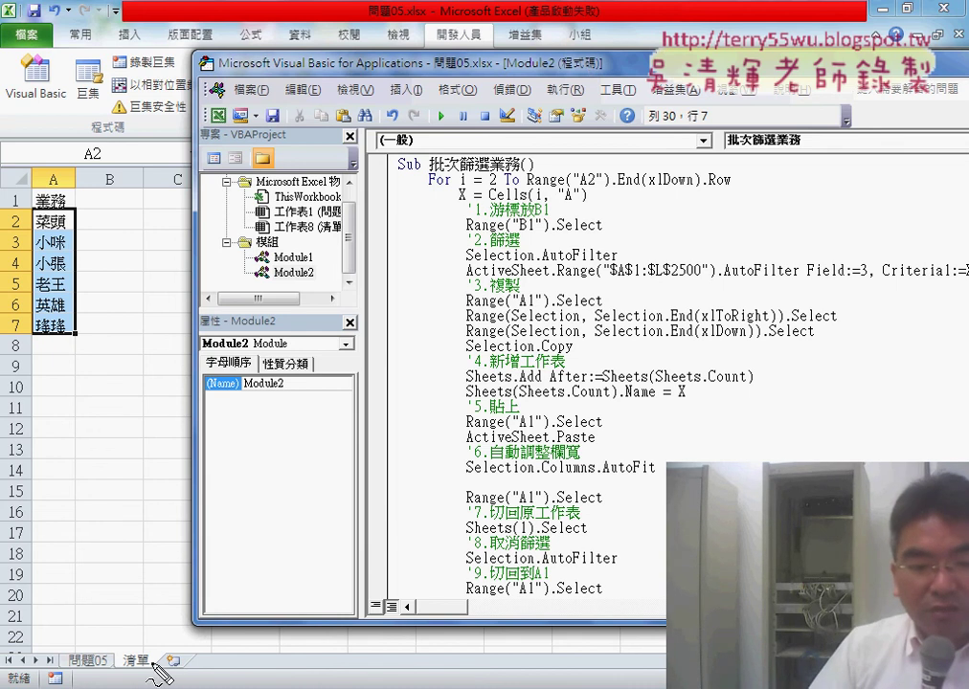
drag(167, 650, 158, 647)
drag(170, 563, 148, 640)
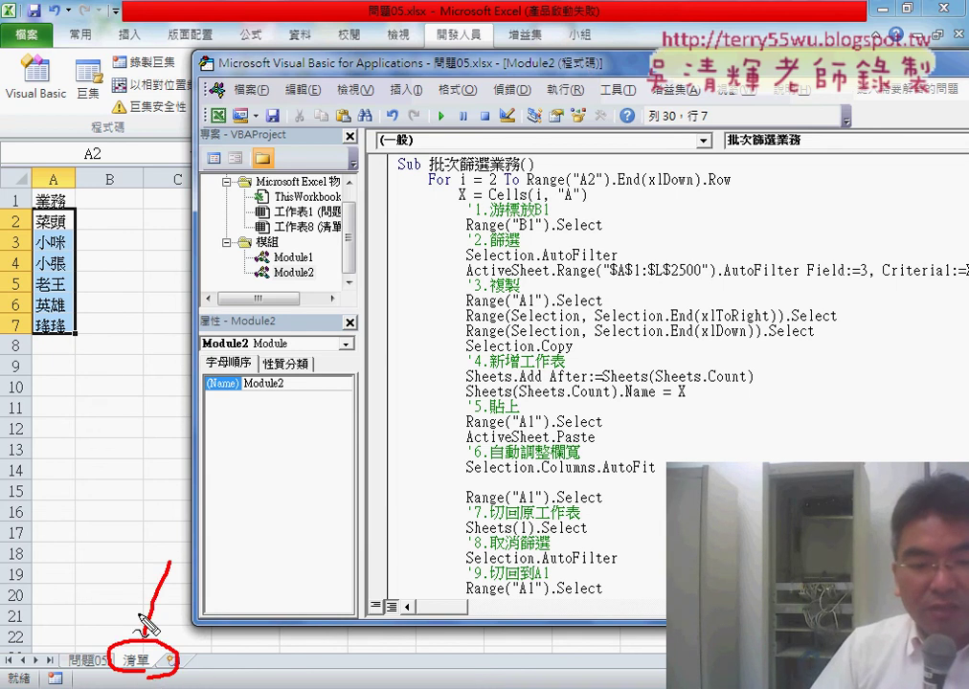
drag(134, 595, 176, 605)
drag(101, 651, 110, 661)
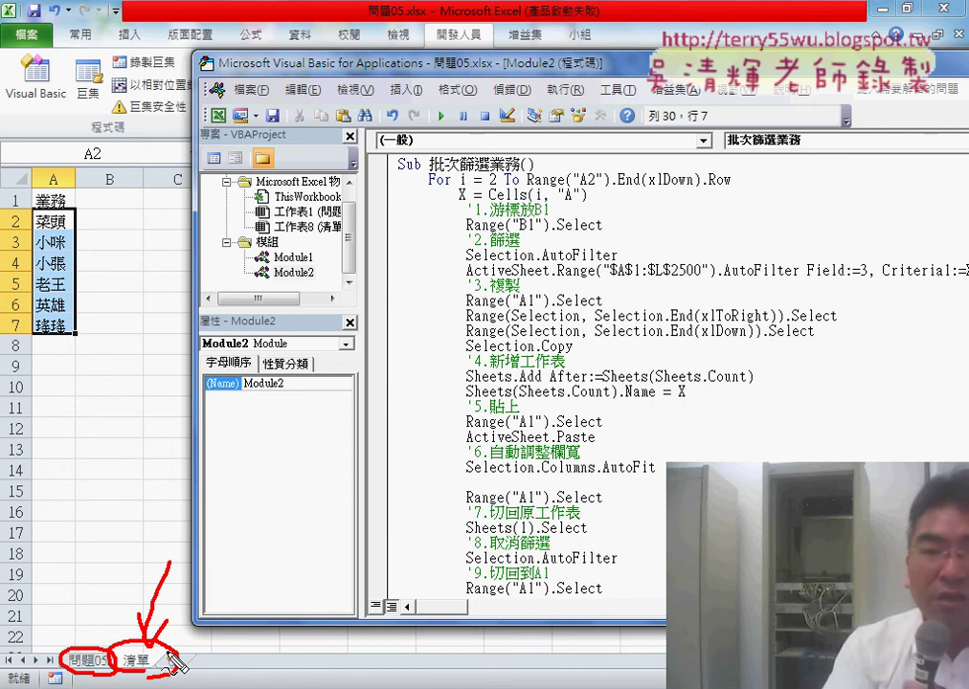
key(Escape)
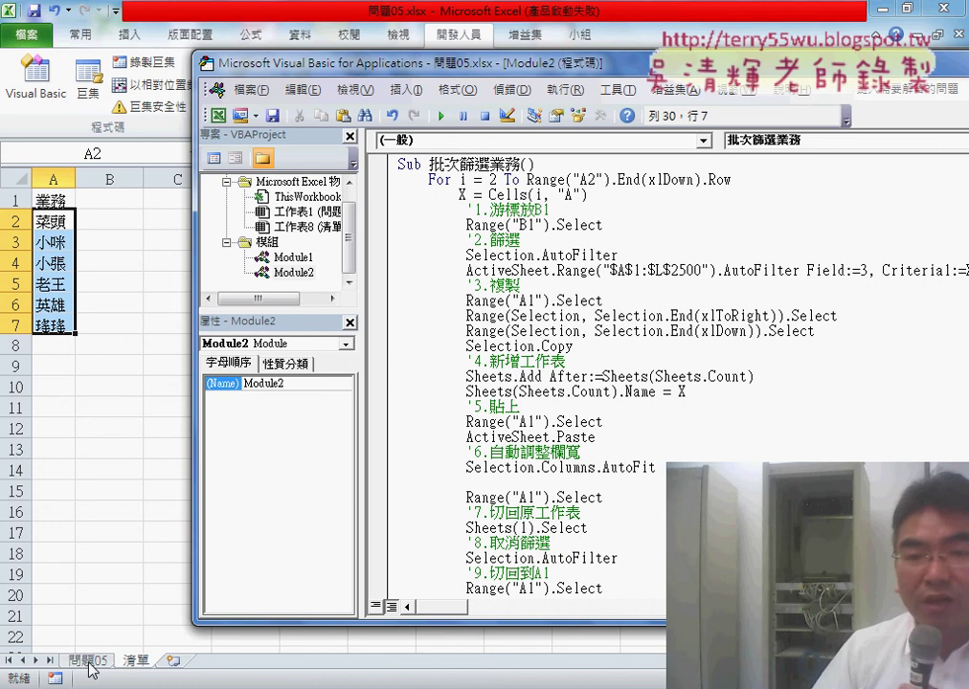
click(526, 180)
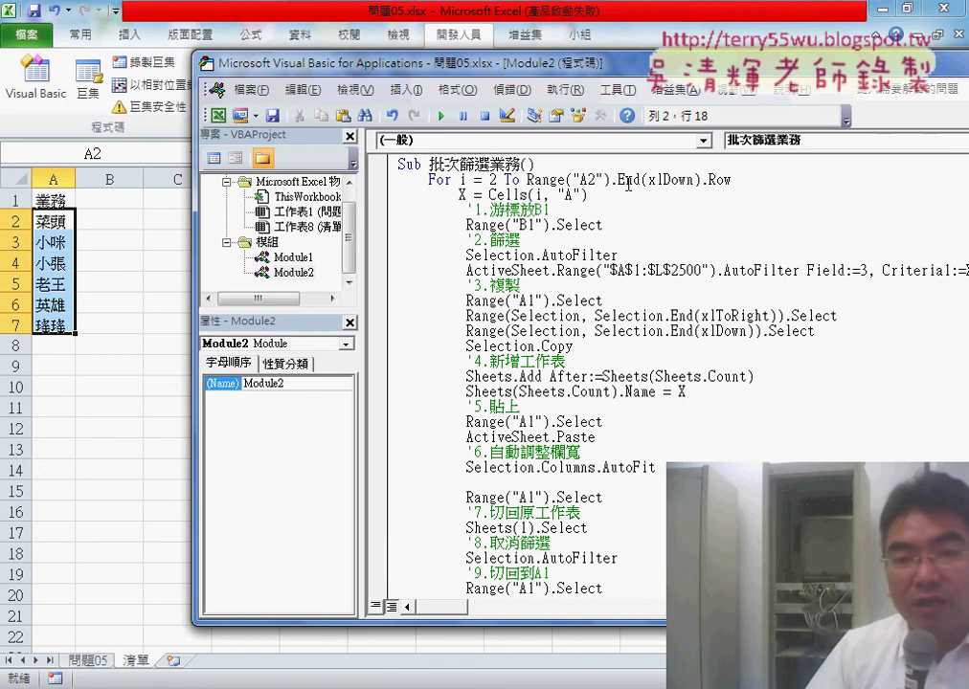
- Prefix the For line's Range("A2") with Sheets("清單")
key(shift+End)
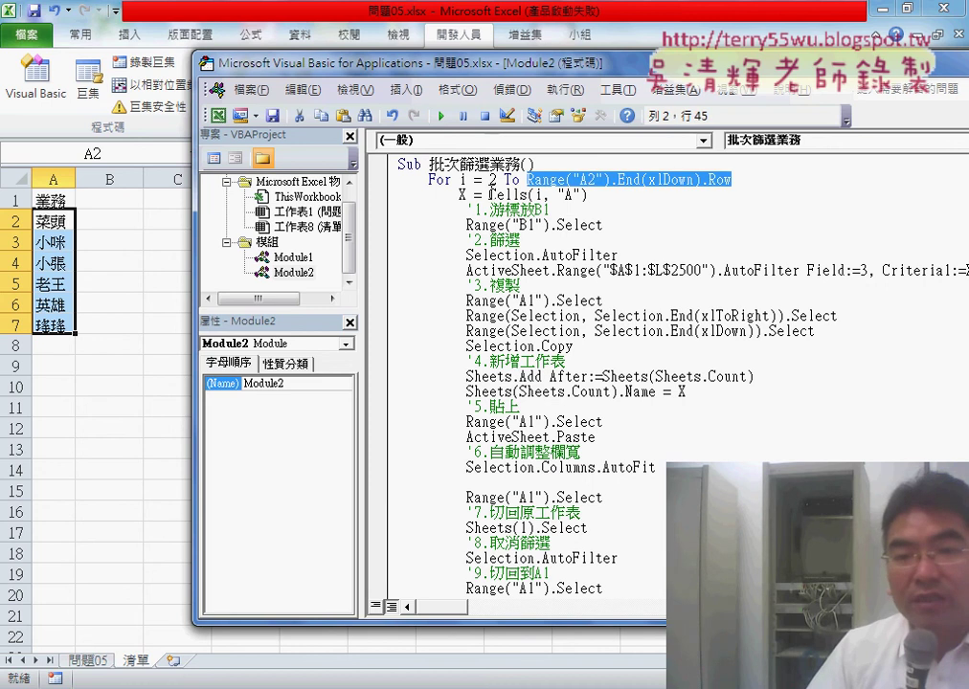
drag(489, 194, 591, 194)
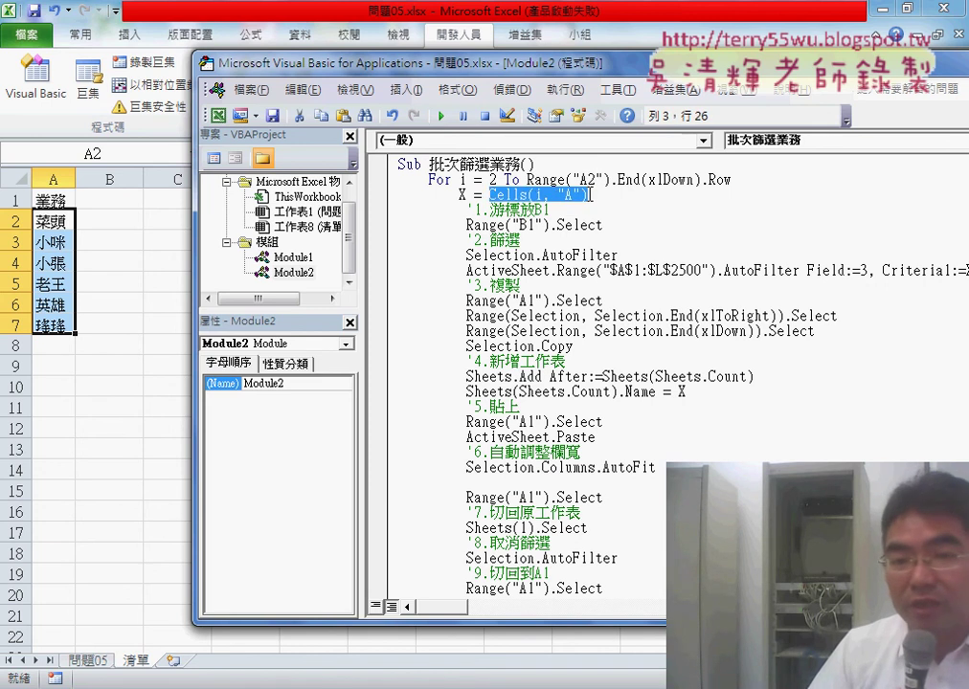
click(528, 180)
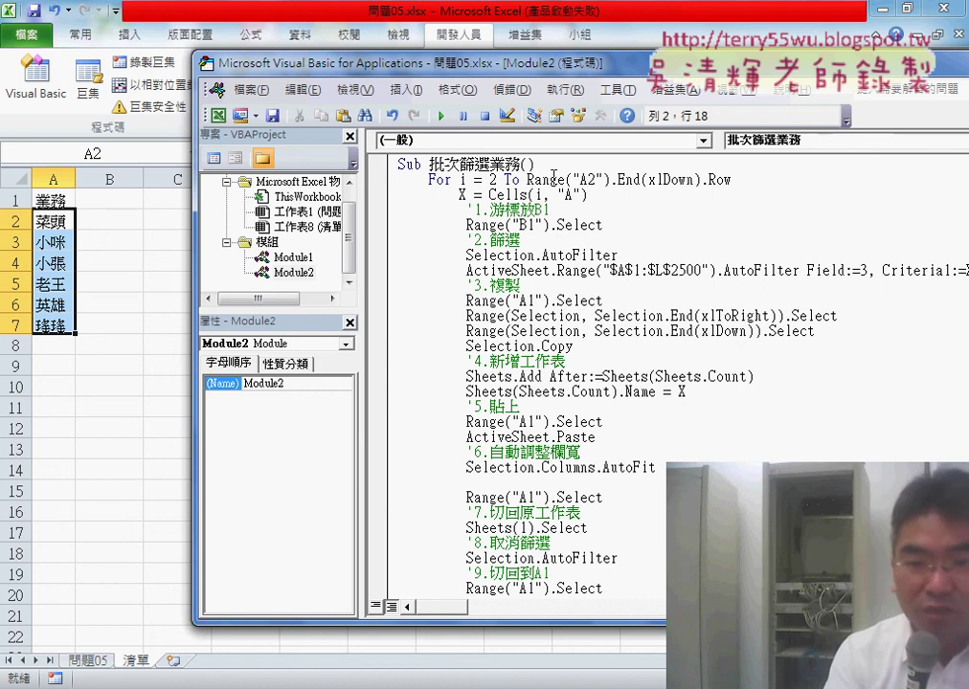
text(sh)
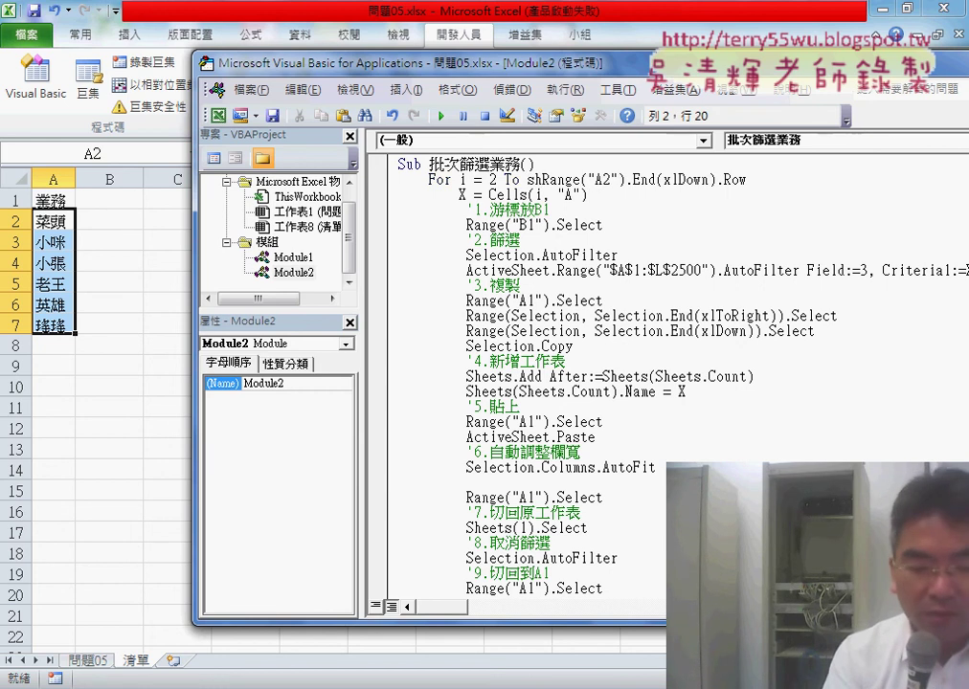
text(eets()
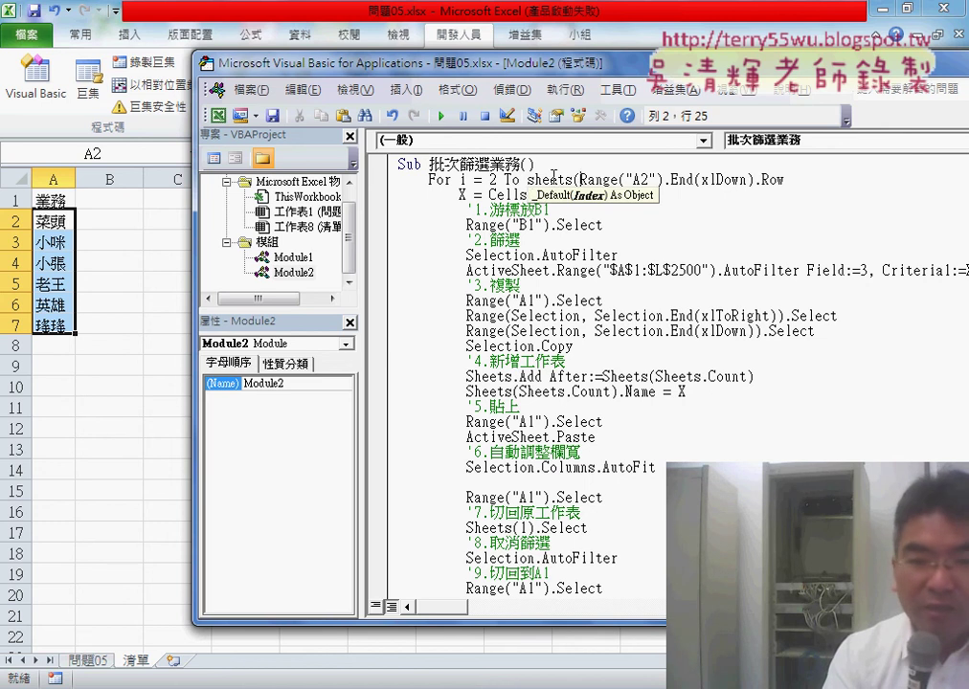
text(")
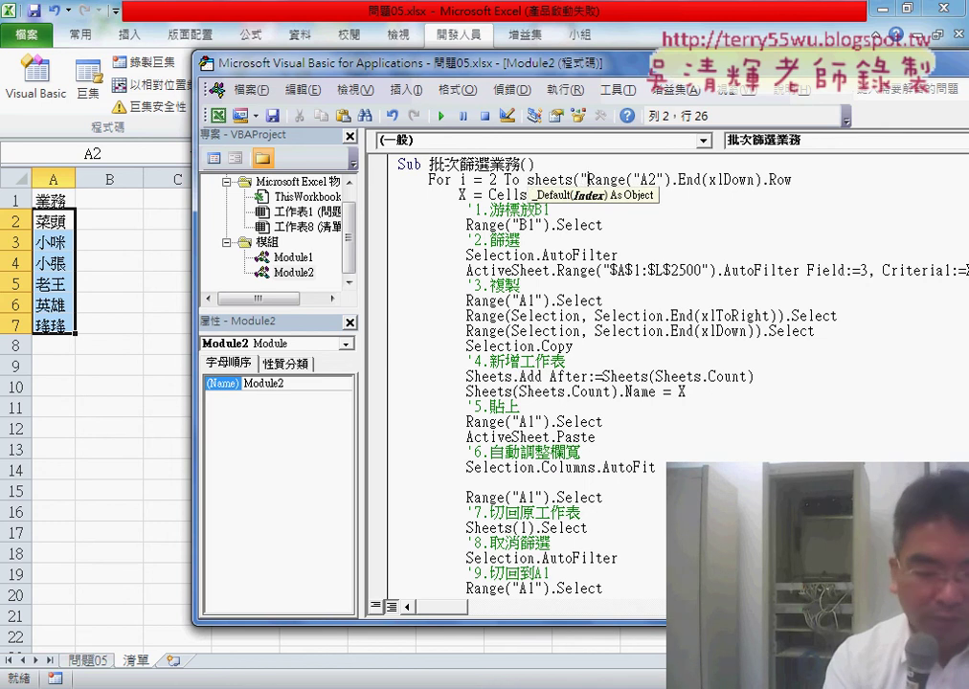
text(清)
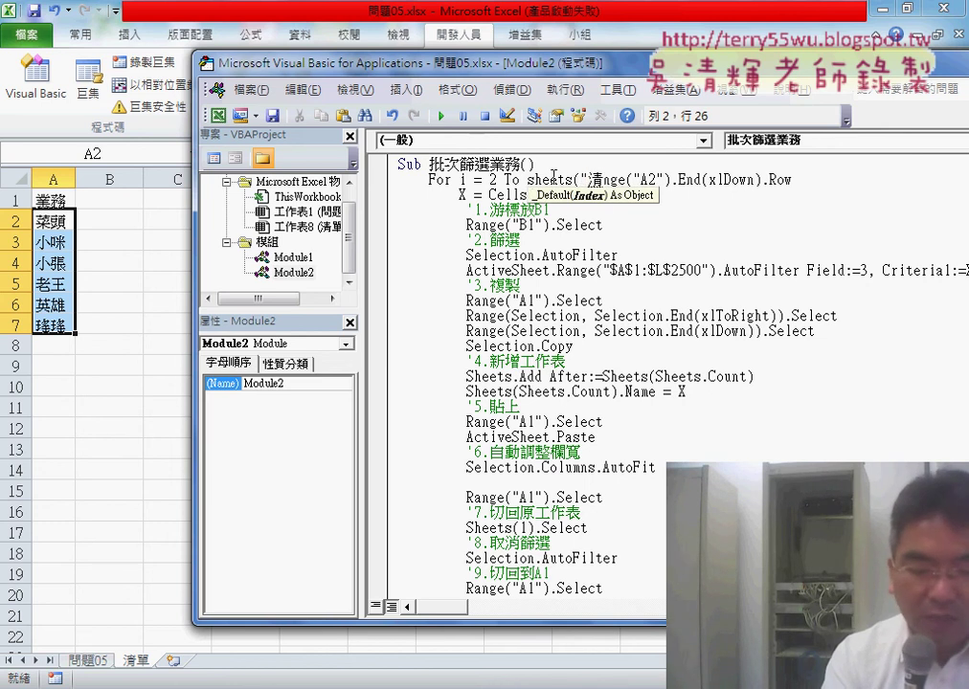
text(單)
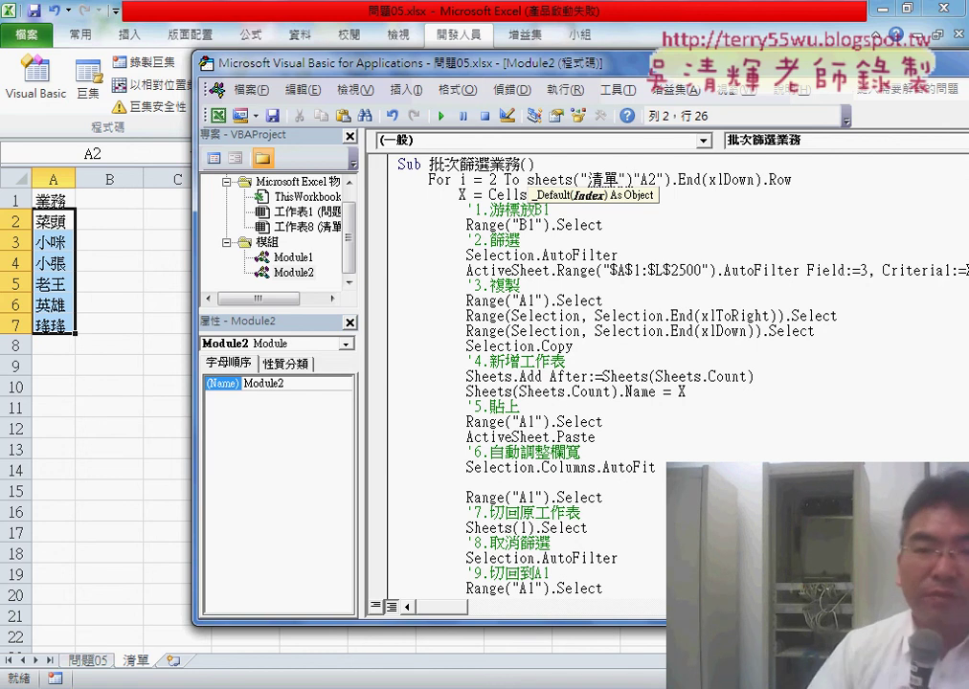
text(").Range()
- Put Sheets("清單"). before Cells(i, "A") on the X line as well
click(525, 255)
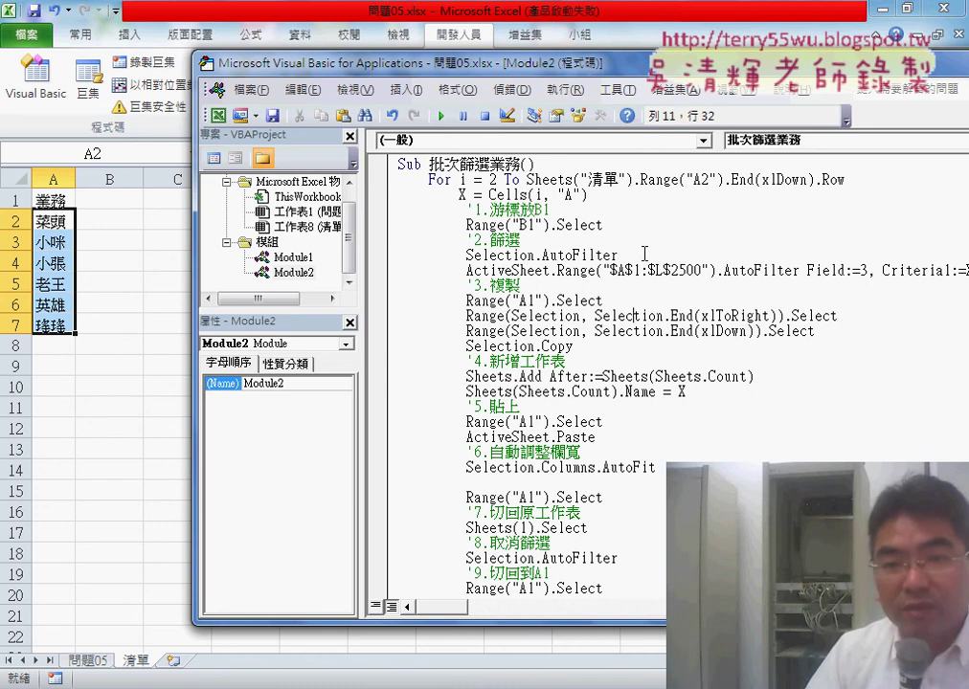
drag(639, 179, 527, 179)
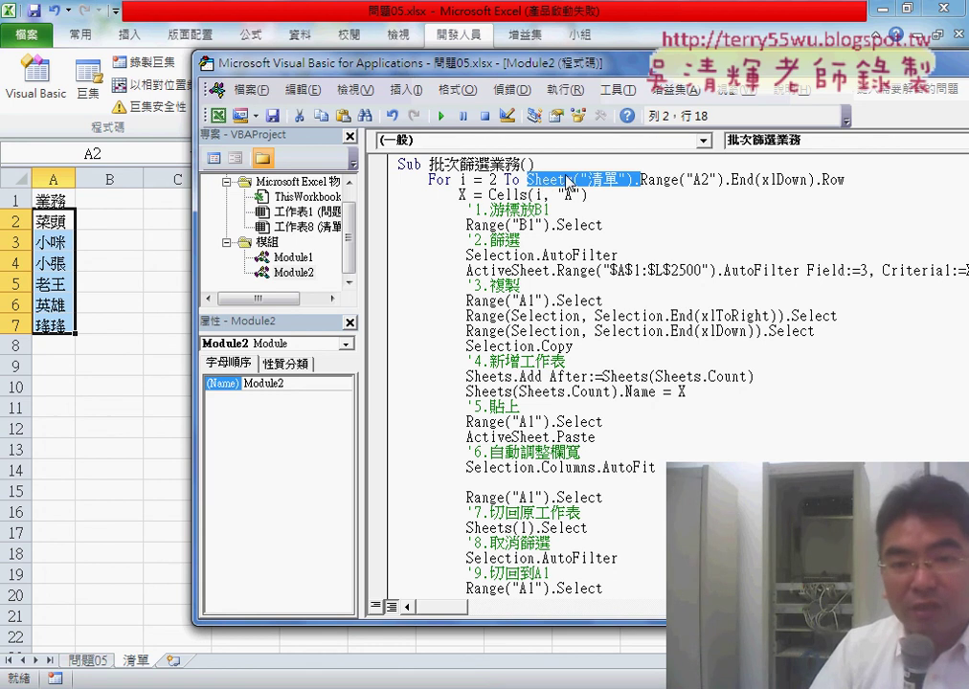
click(491, 201)
text(Sheets("清單").)
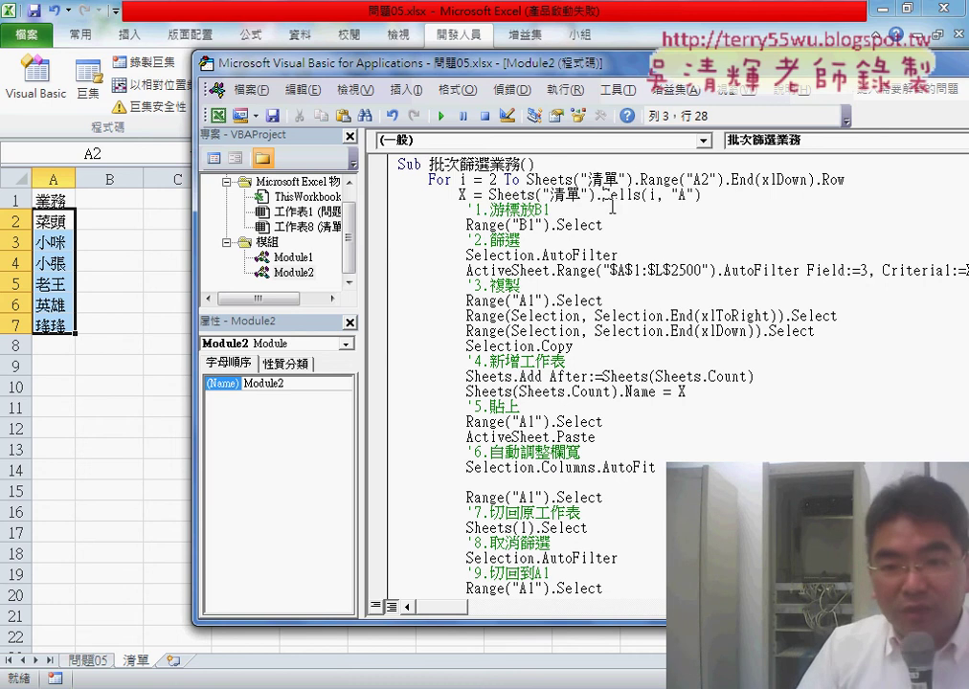
click(611, 240)
- Point out the Range, Cells and Sheets("清單") references to explain them
click(538, 194)
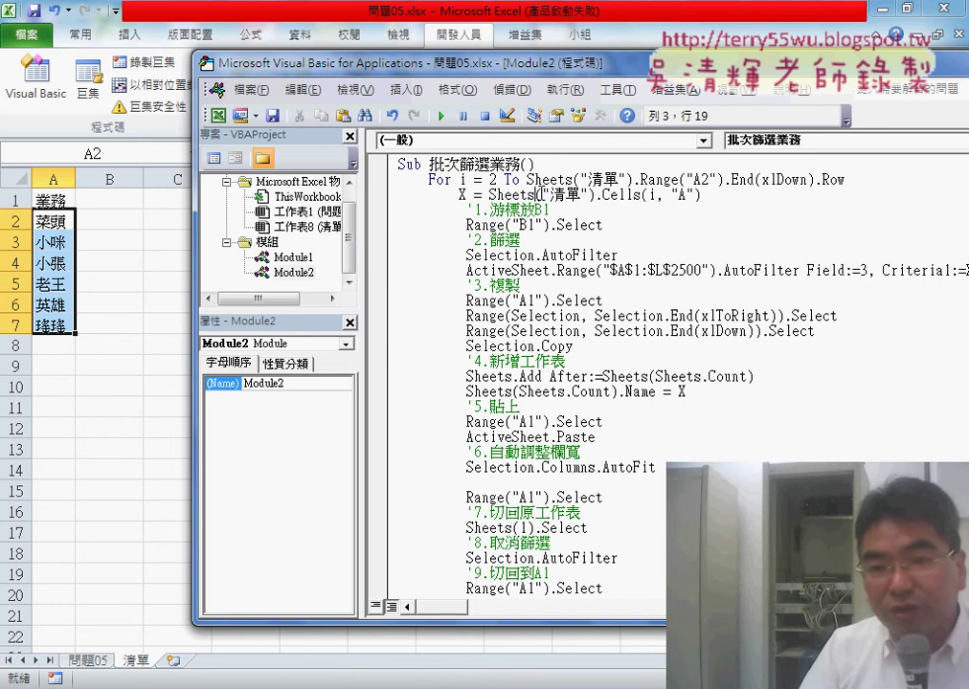
double_click(643, 179)
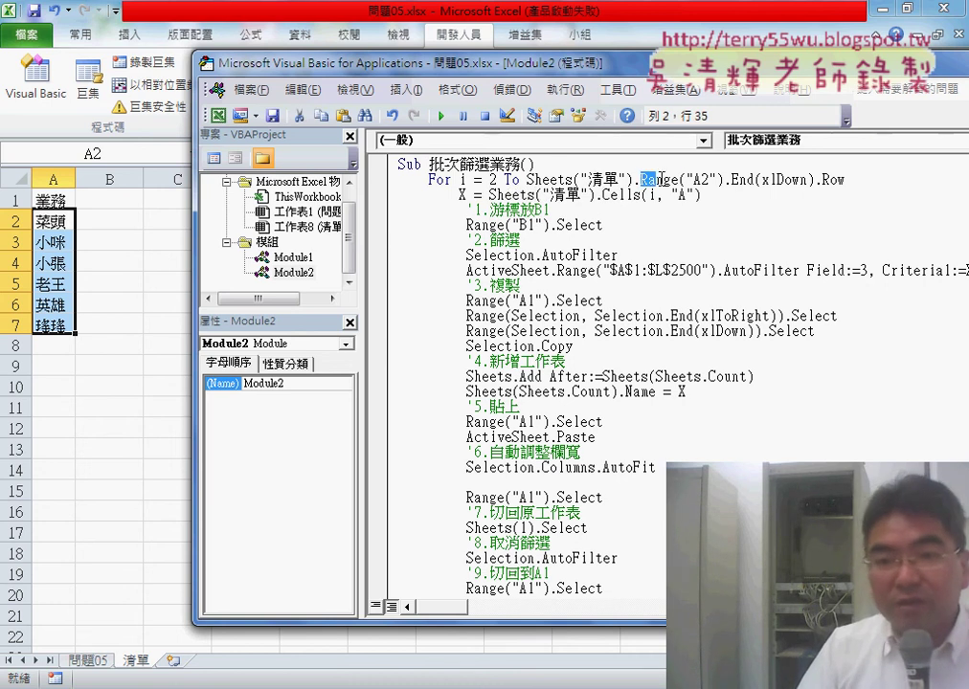
click(605, 195)
double_click(609, 196)
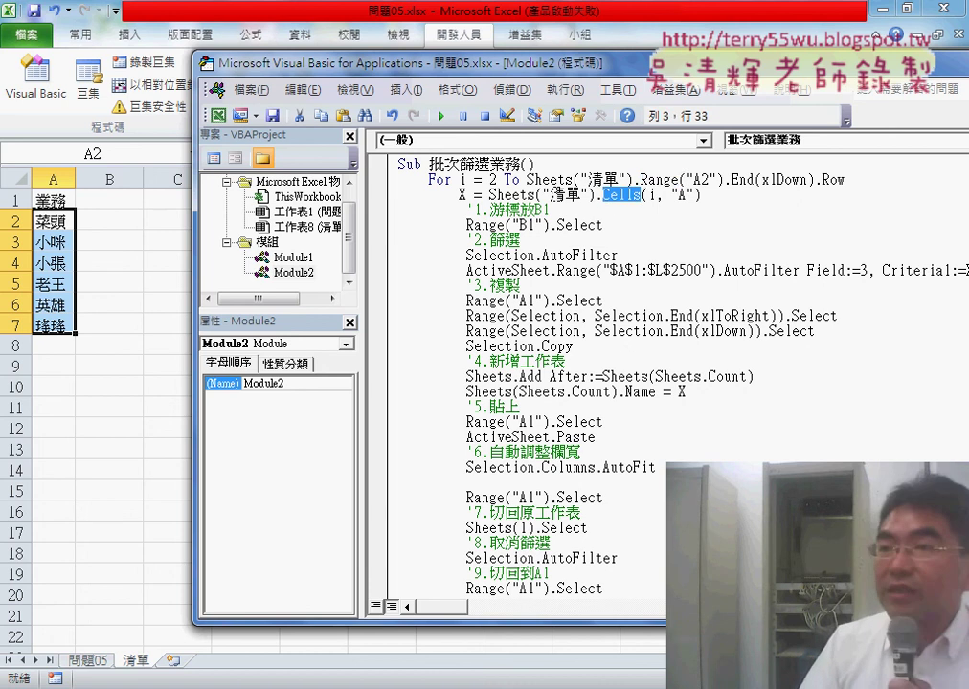
click(565, 196)
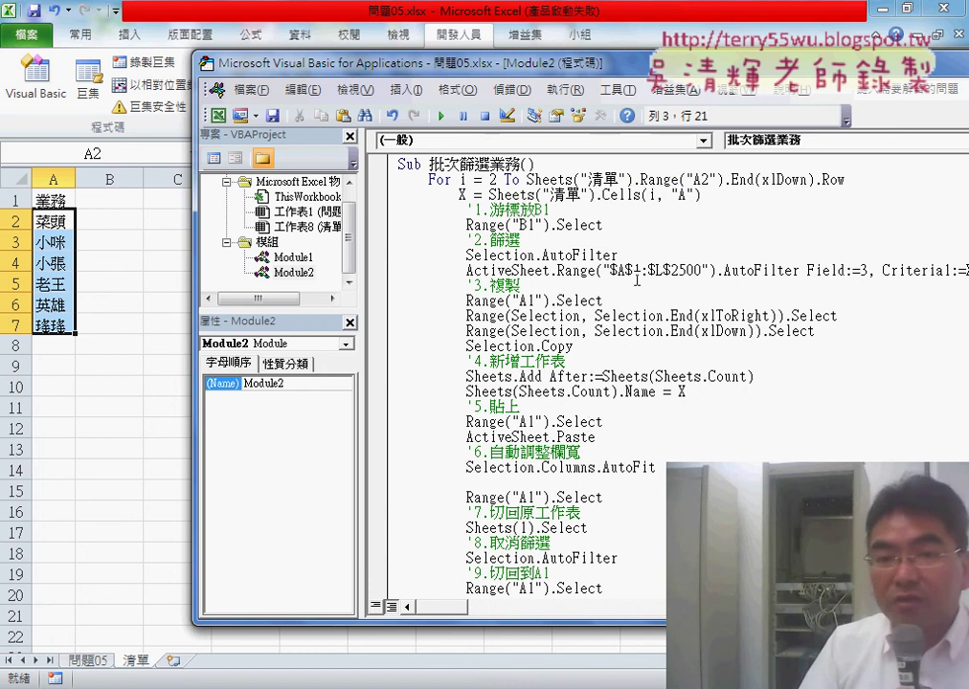
drag(525, 179, 634, 179)
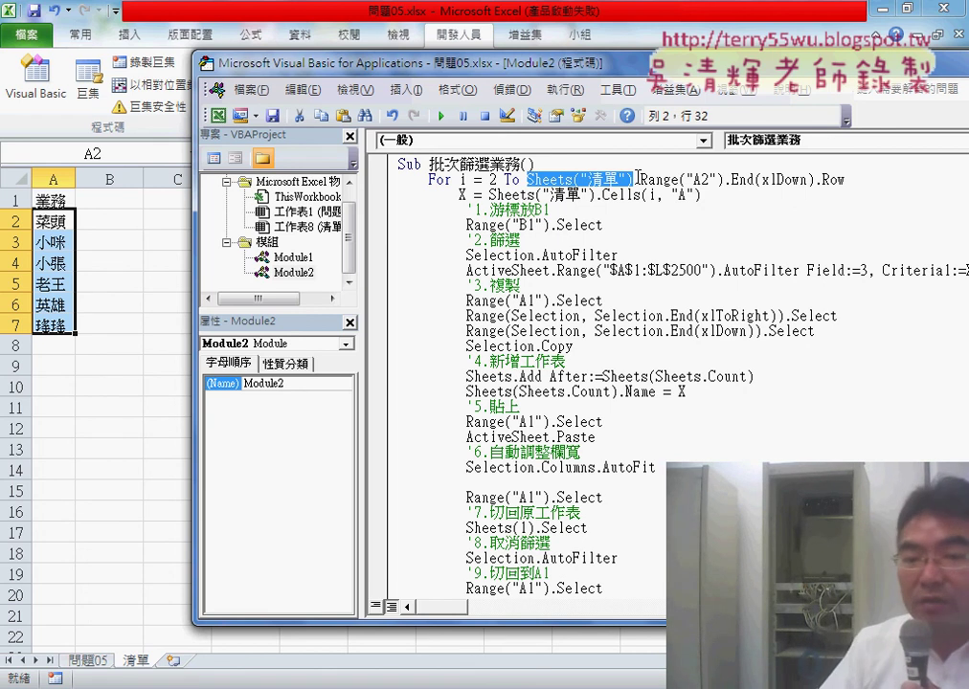
click(559, 391)
scroll(667, 463, down, 2)
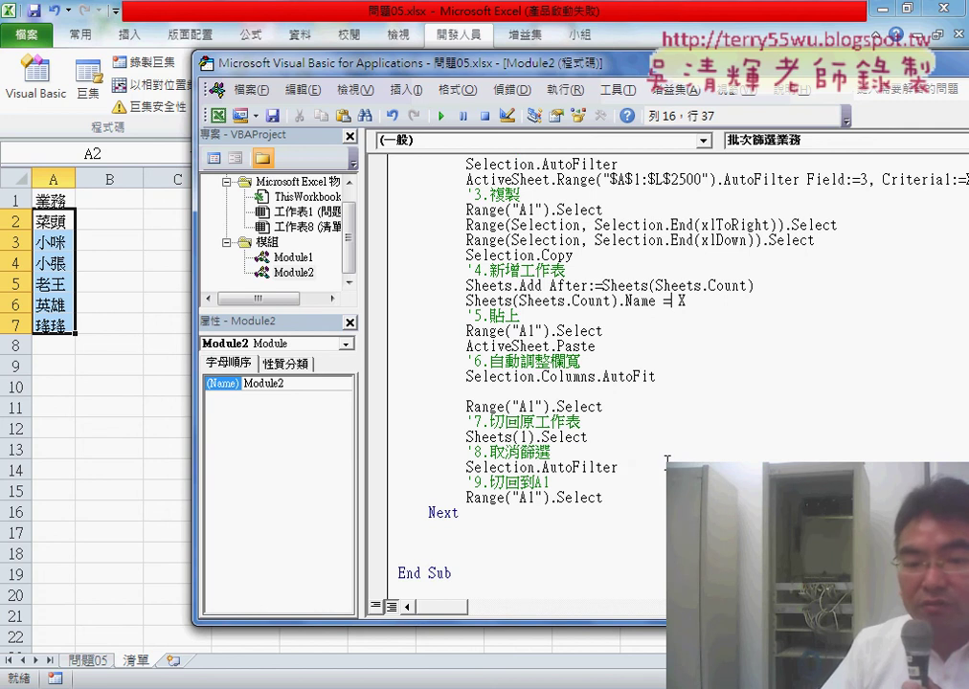
- Remove the blank line after Next
drag(517, 514, 515, 560)
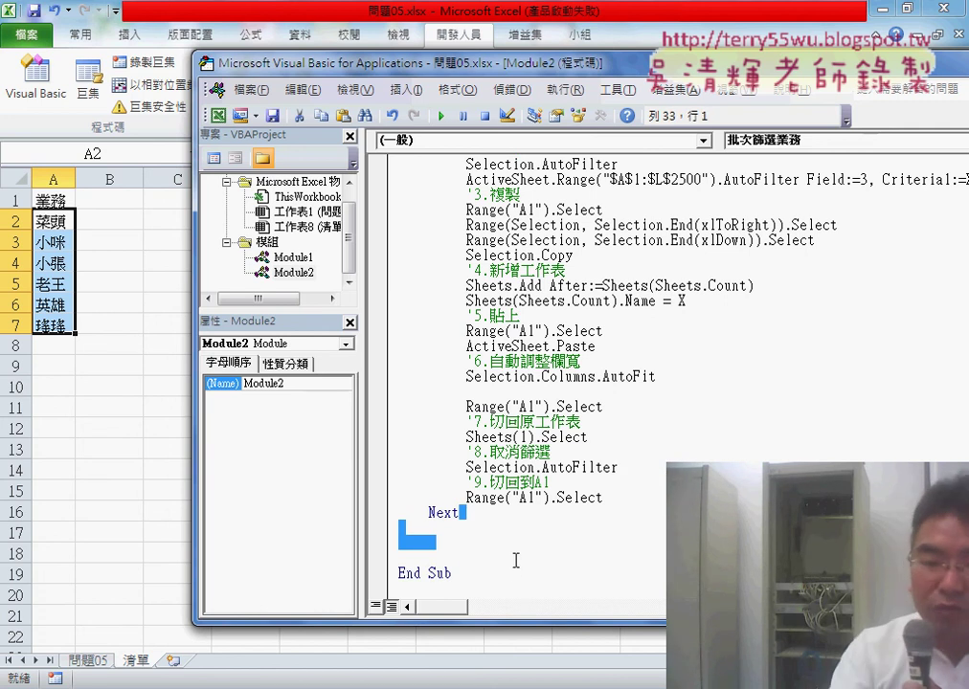
key(Delete)
scroll(517, 558, up, 1)
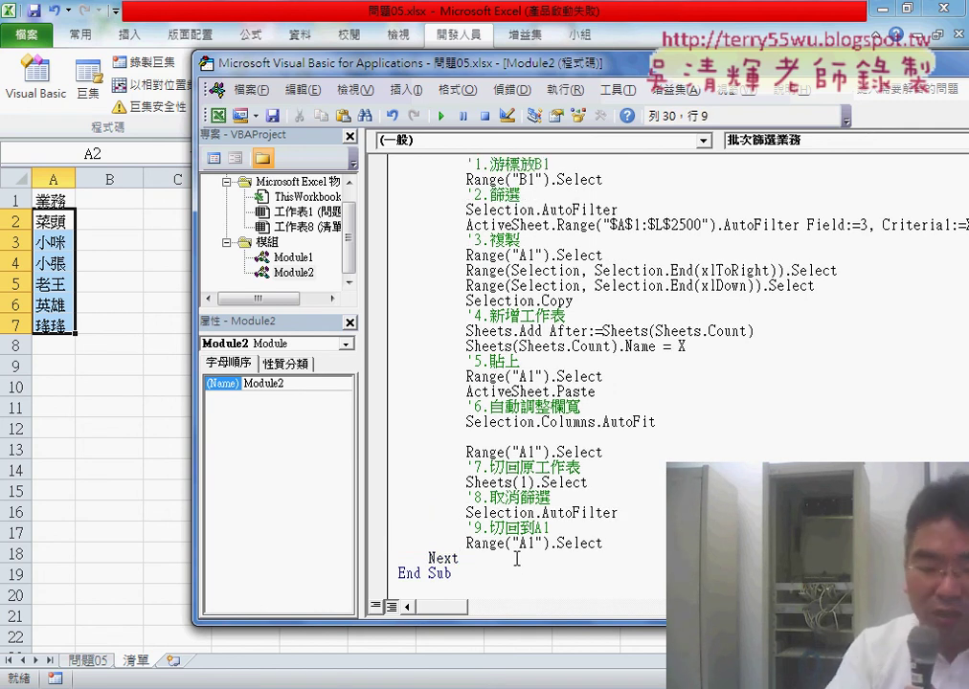
scroll(517, 558, up, 1)
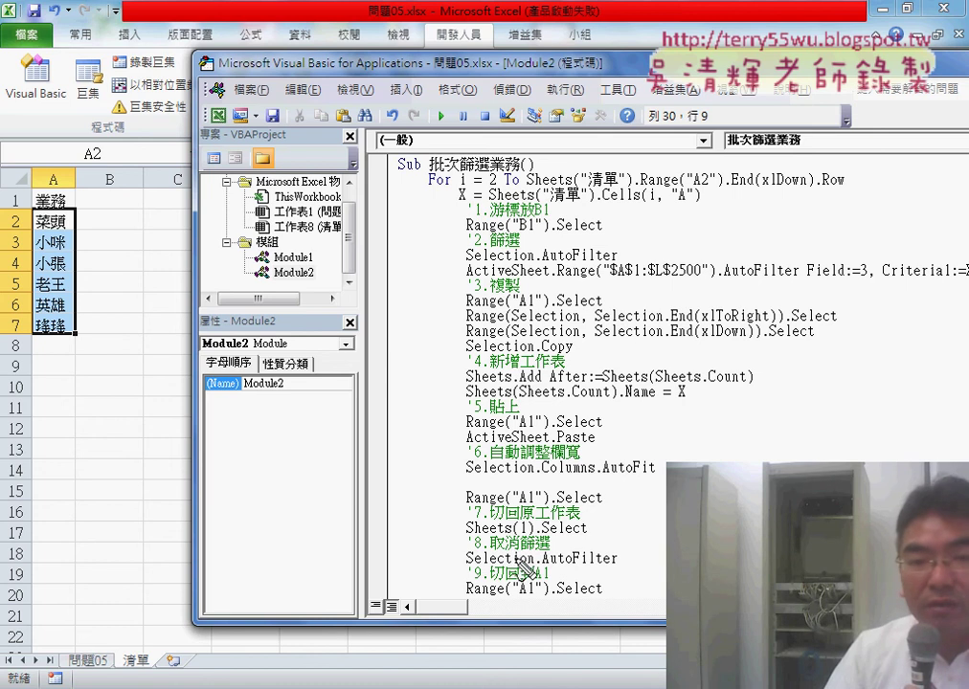
- Highlight the Sheets("清單") reference on the loop line for explanation
mouse_move(438, 187)
mouse_down()
mouse_move(769, 198)
mouse_move(842, 182)
mouse_up()
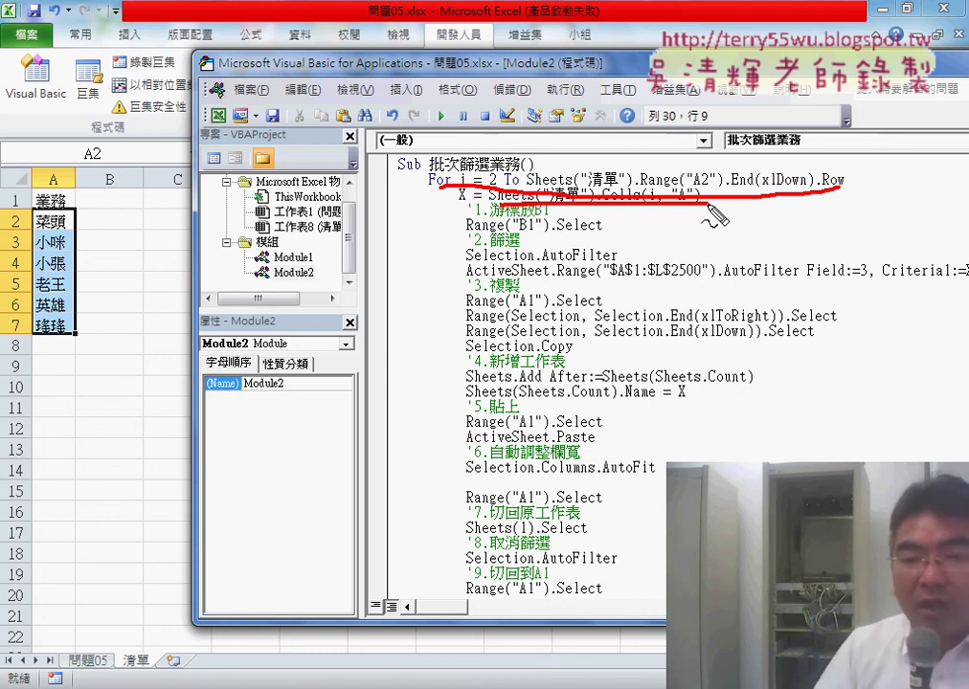
key(Escape)
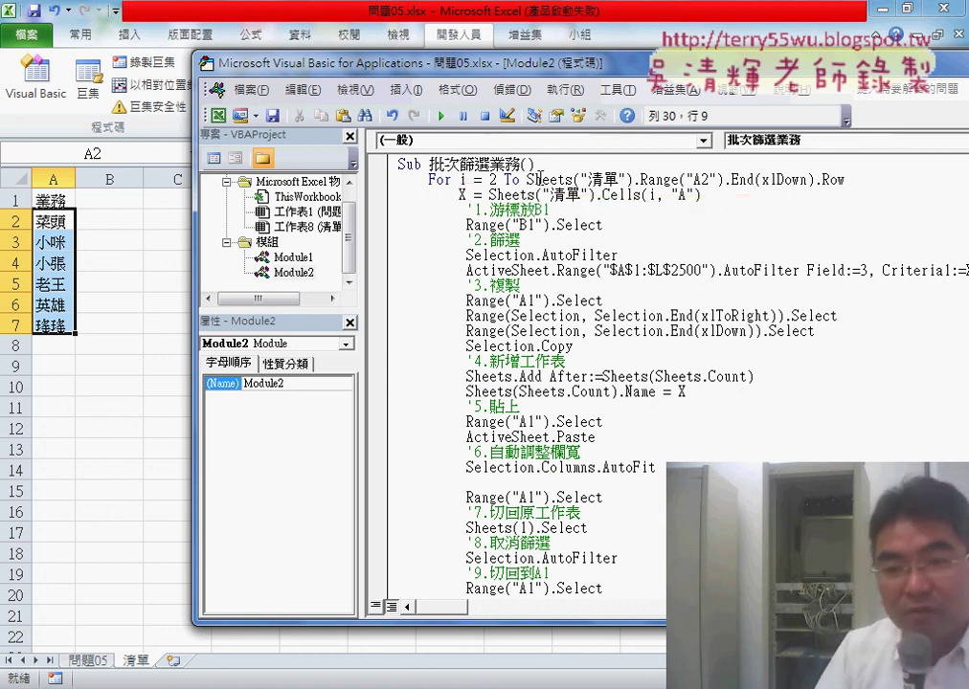
drag(525, 179, 633, 179)
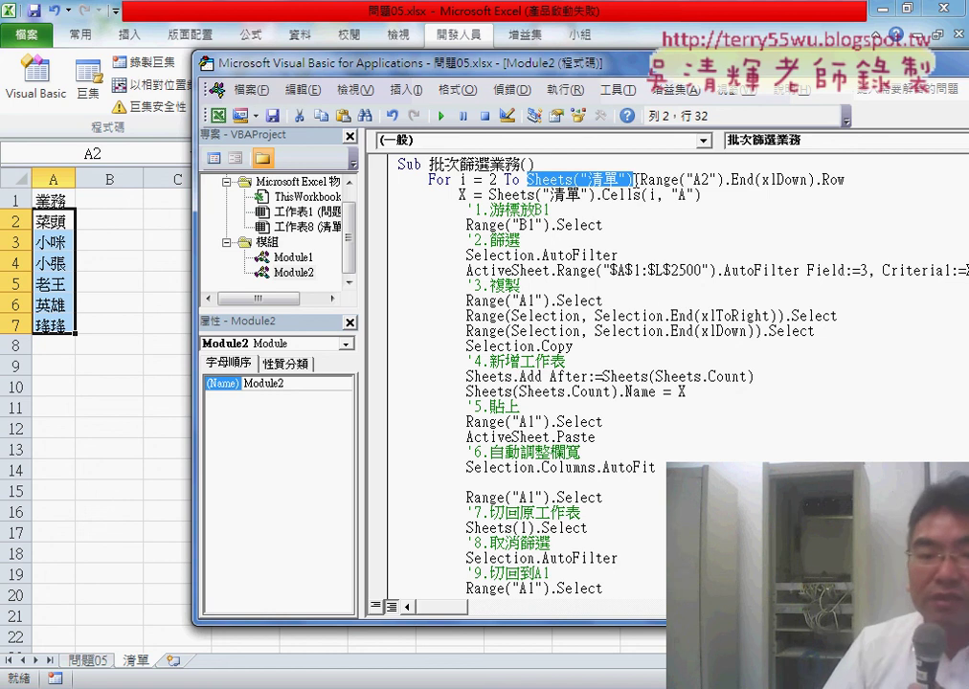
click(669, 316)
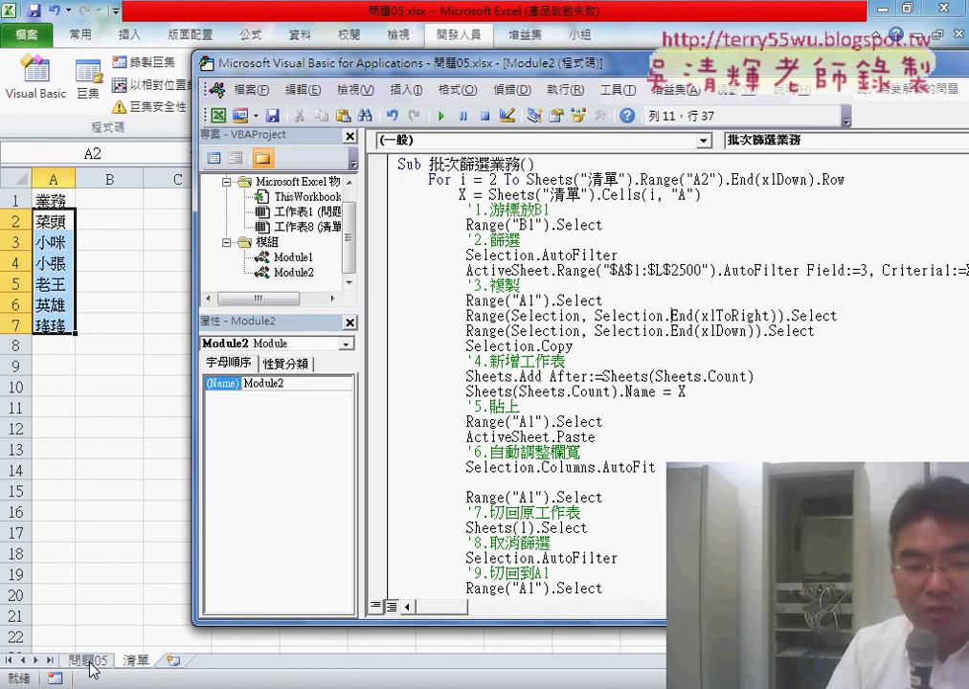
- Insert a new line under Sub 批次篩選業務() holding a copy of Sheets("清單")
click(546, 166)
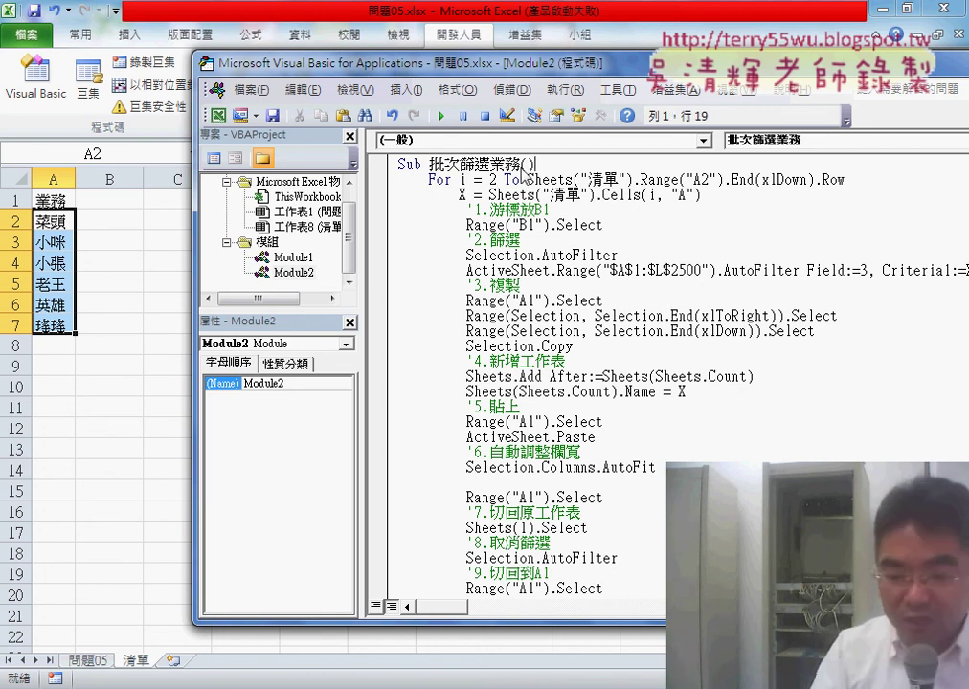
key(Return)
key(Return)
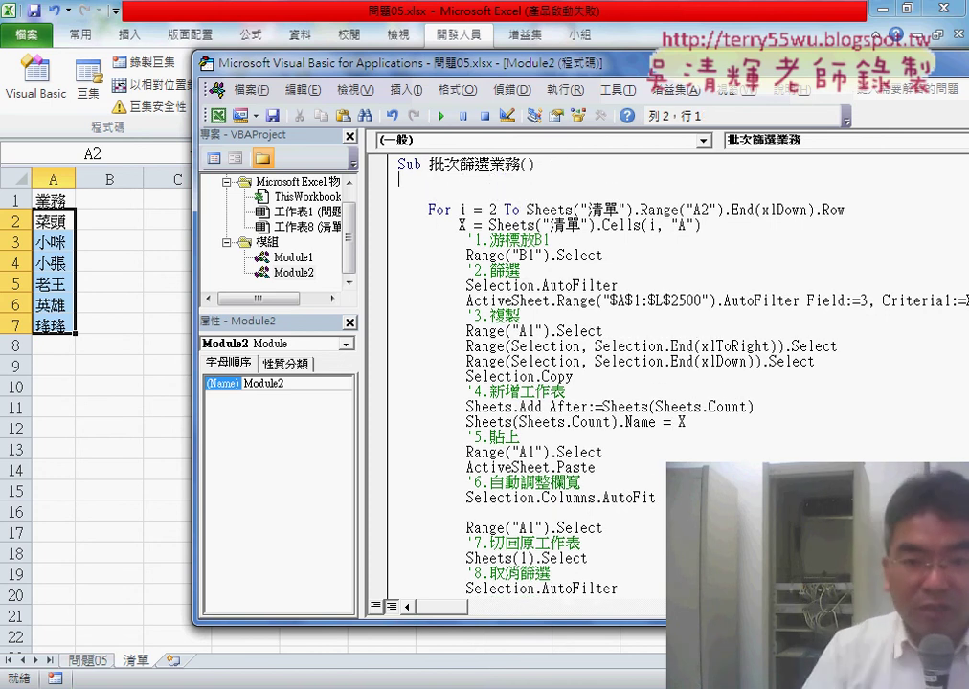
click(429, 179)
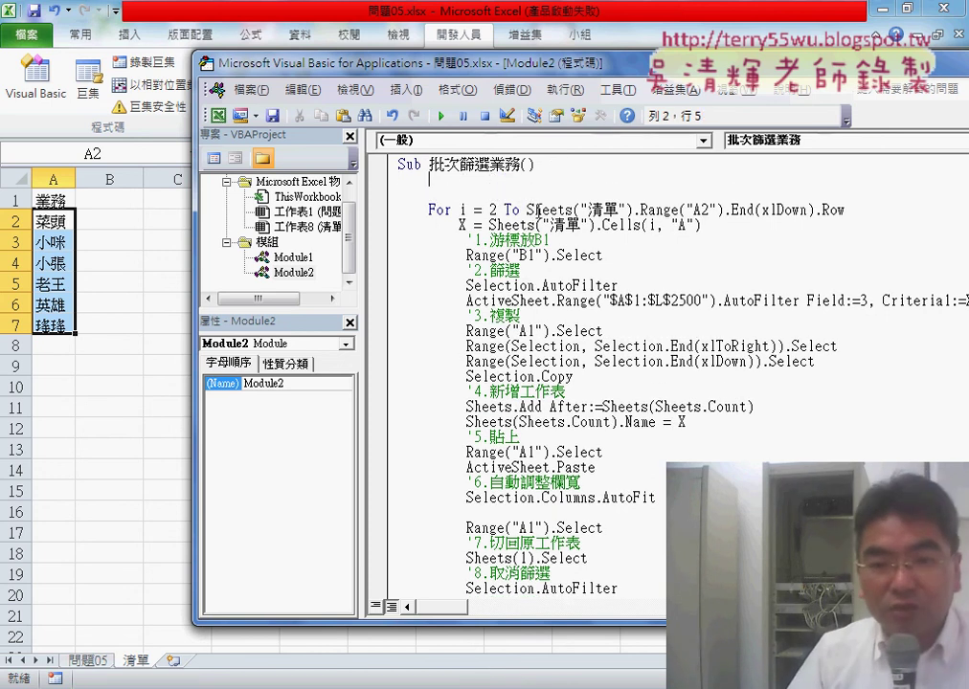
drag(525, 209, 632, 210)
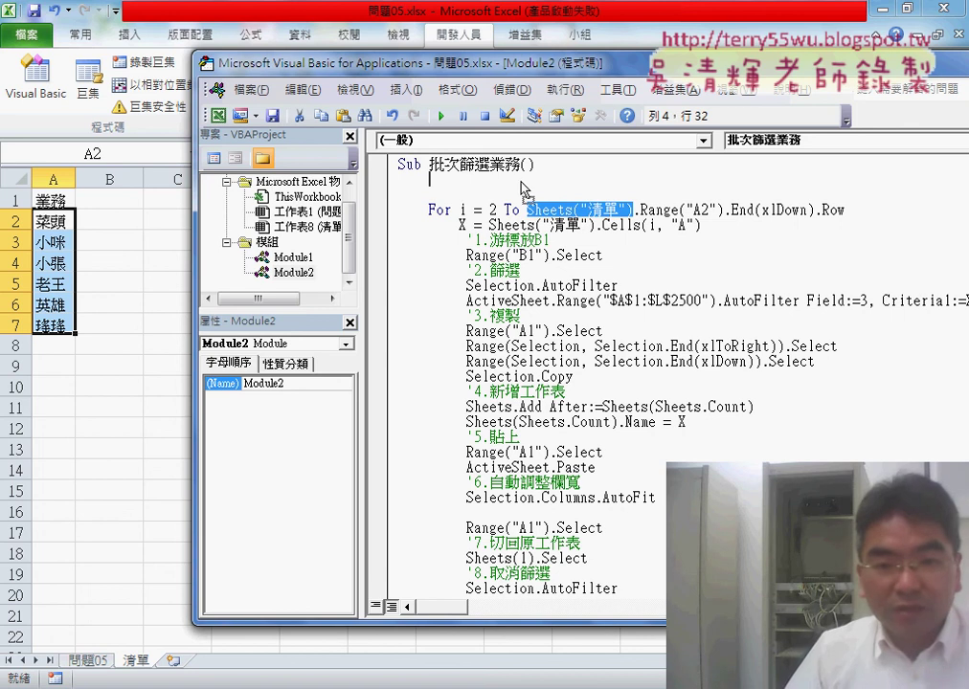
key(ctrl+c)
click(429, 179)
key(ctrl+v)
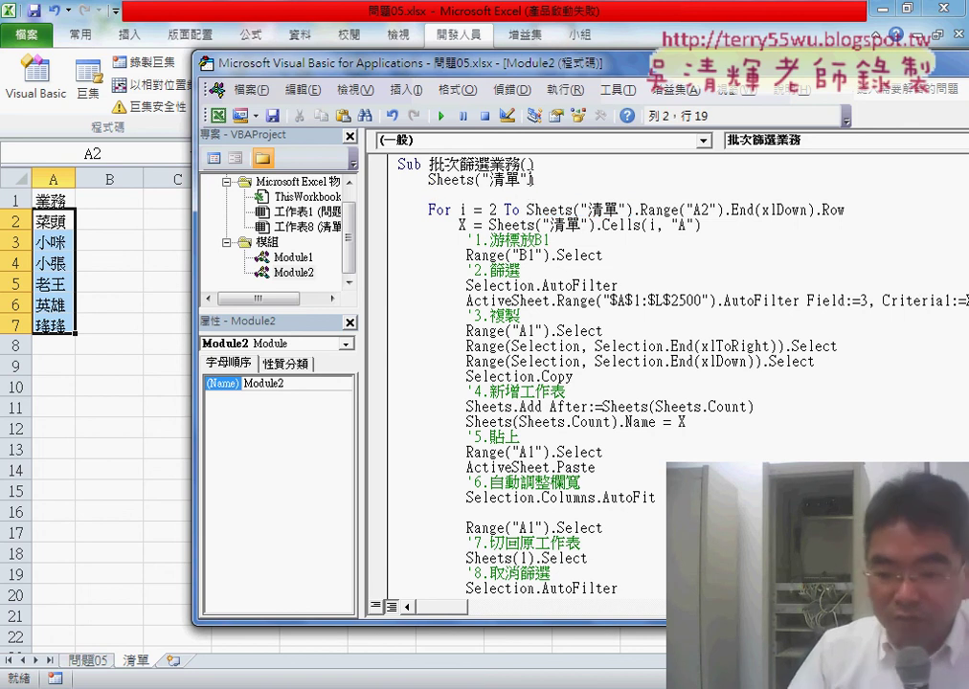
- Change that new line to Sheets(1).Select
drag(526, 179, 481, 179)
text(1)
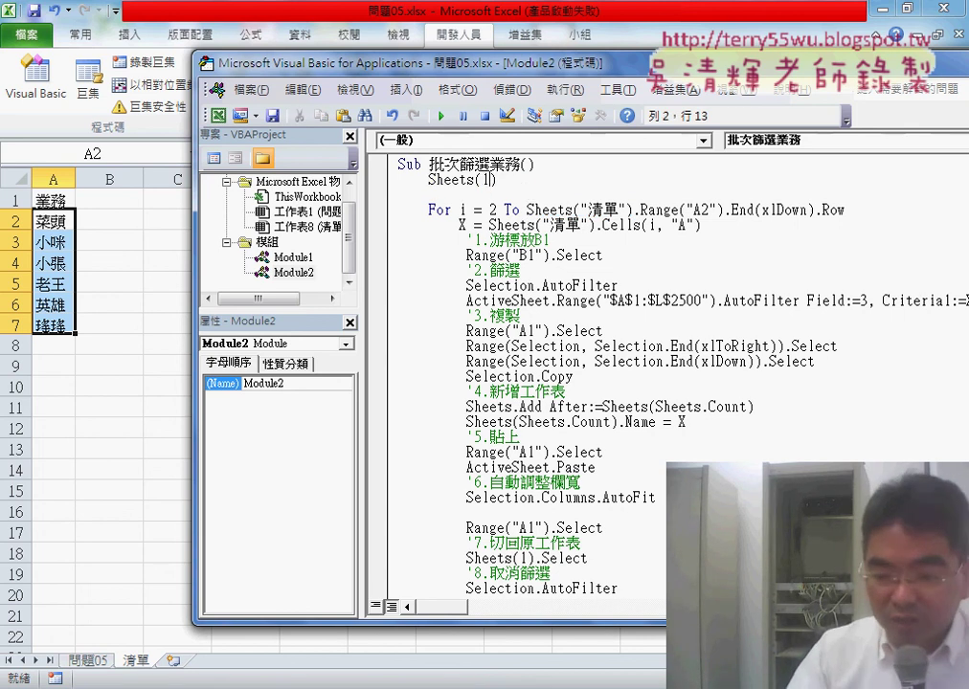
click(521, 180)
text(.)
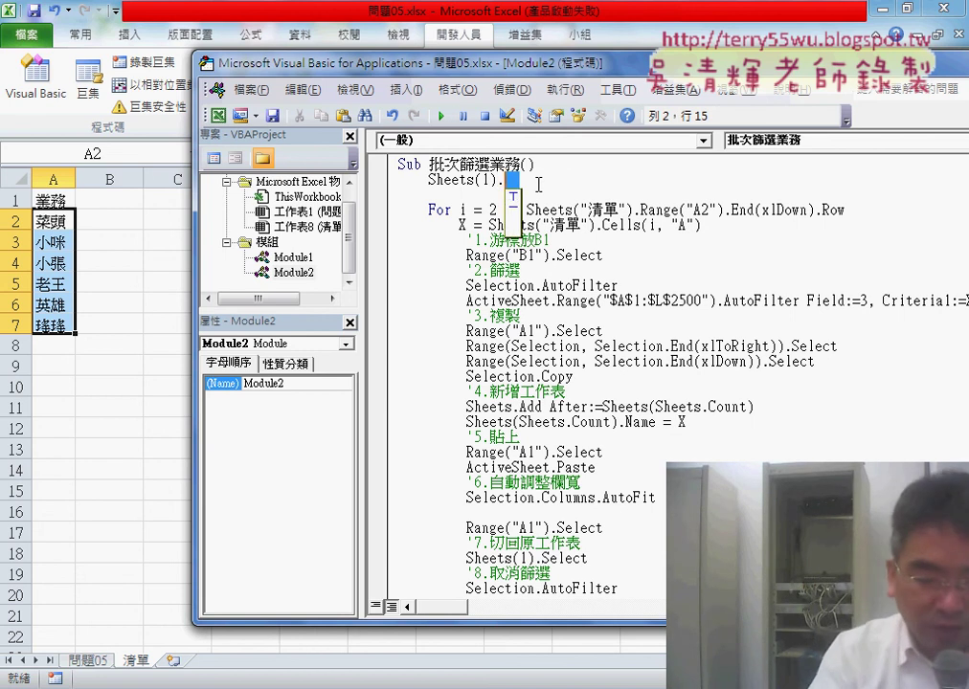
text(se)
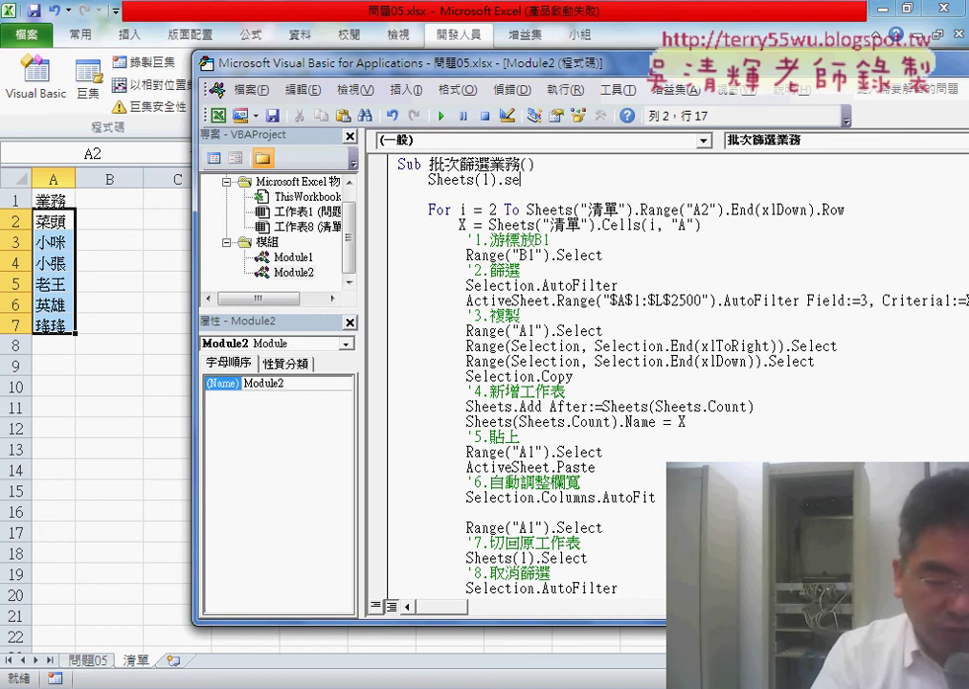
text(lect)
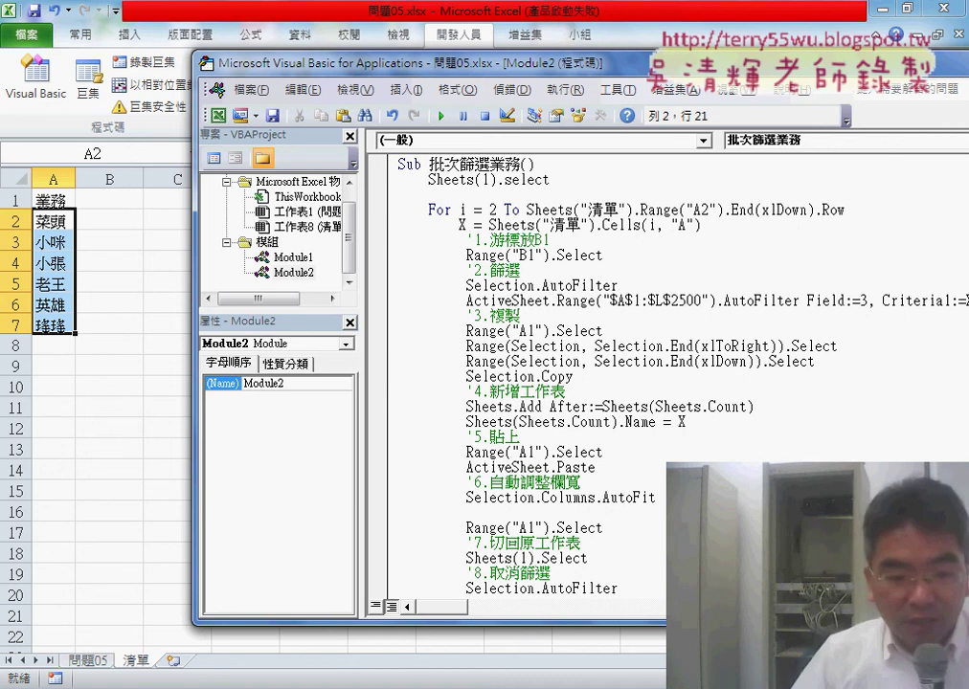
click(629, 335)
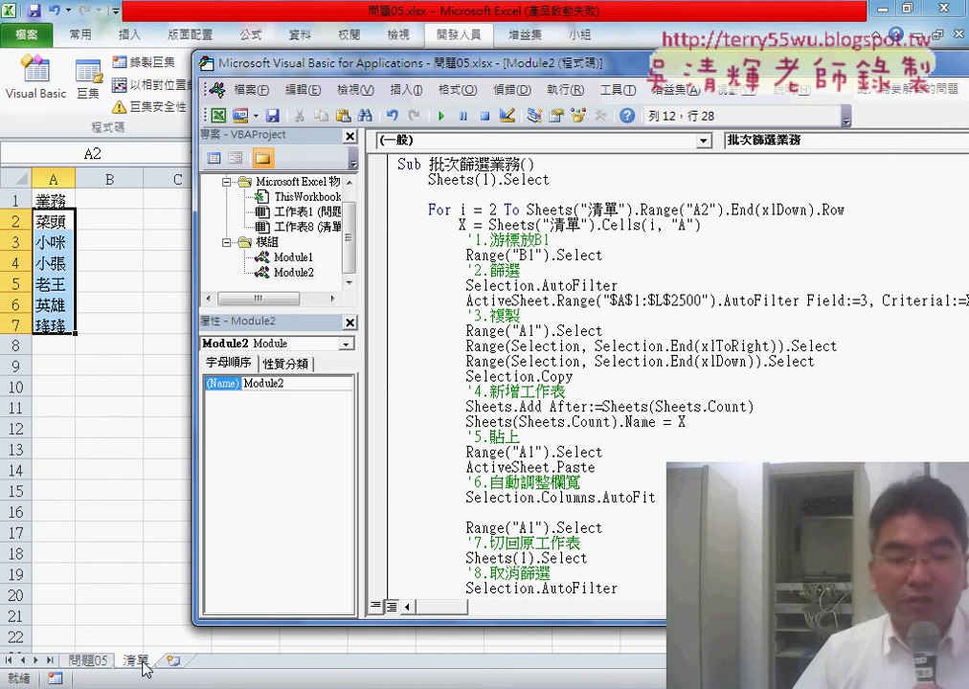
click(624, 253)
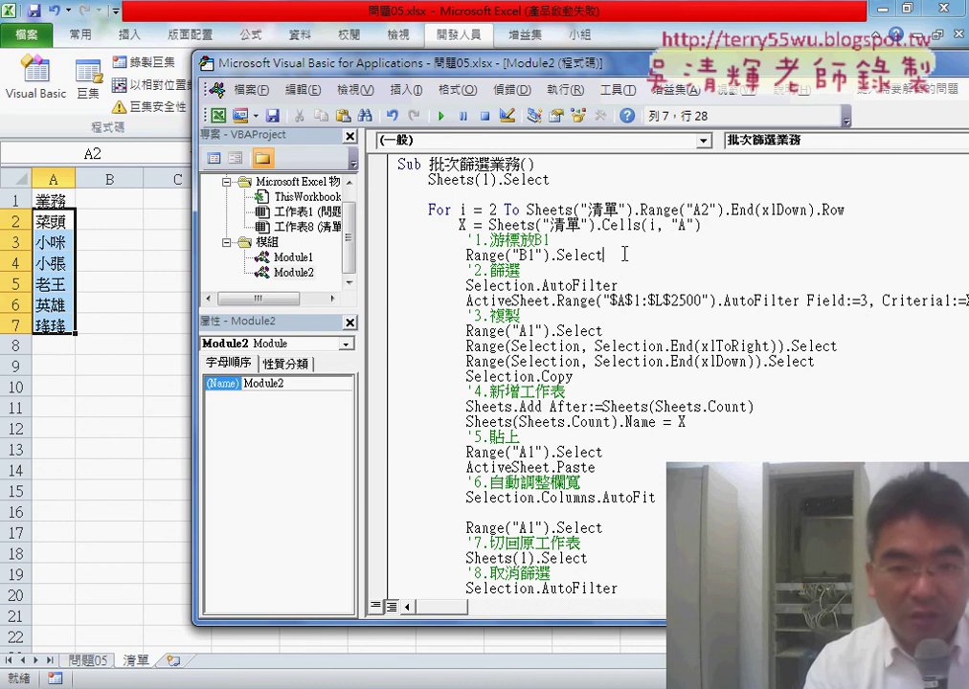
- Step 批次篩選業務 into its loop, inspecting the last-row expression on the 清單 sheet
key(F8)
key(F8)
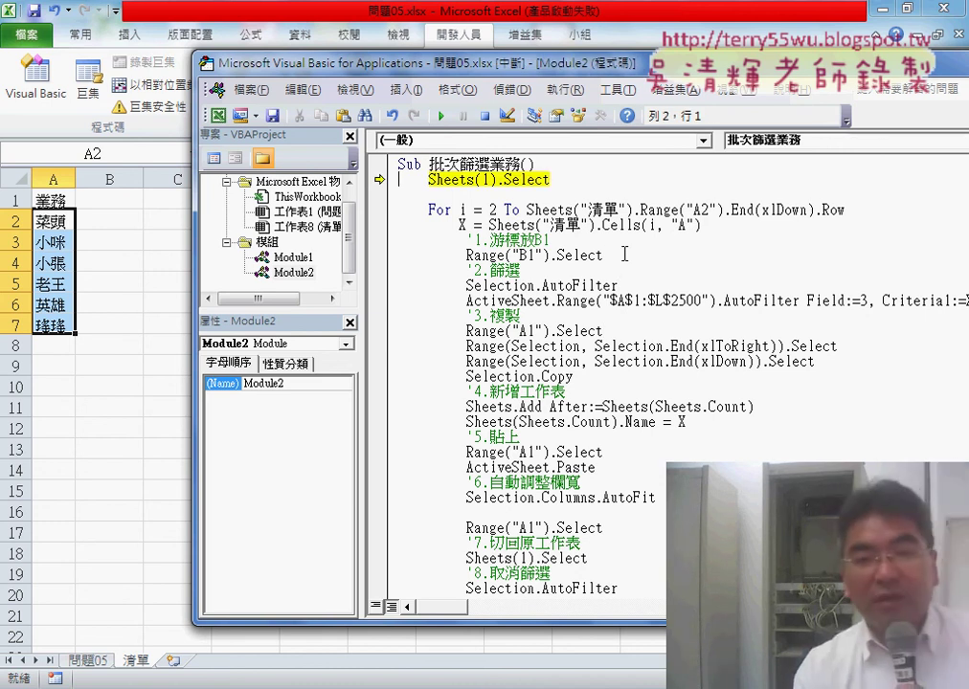
key(F8)
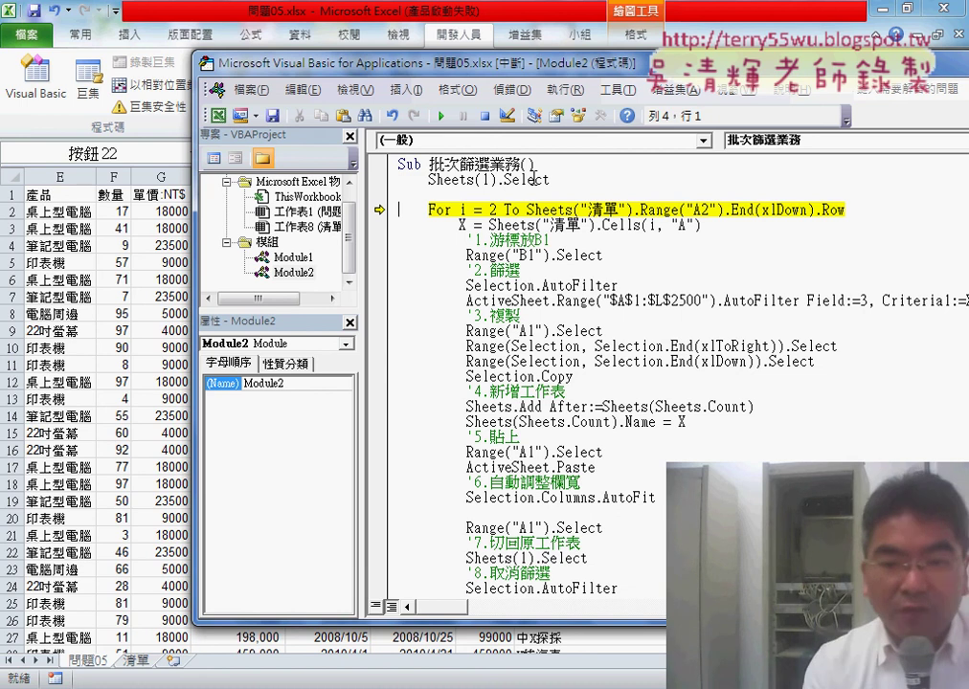
key(F8)
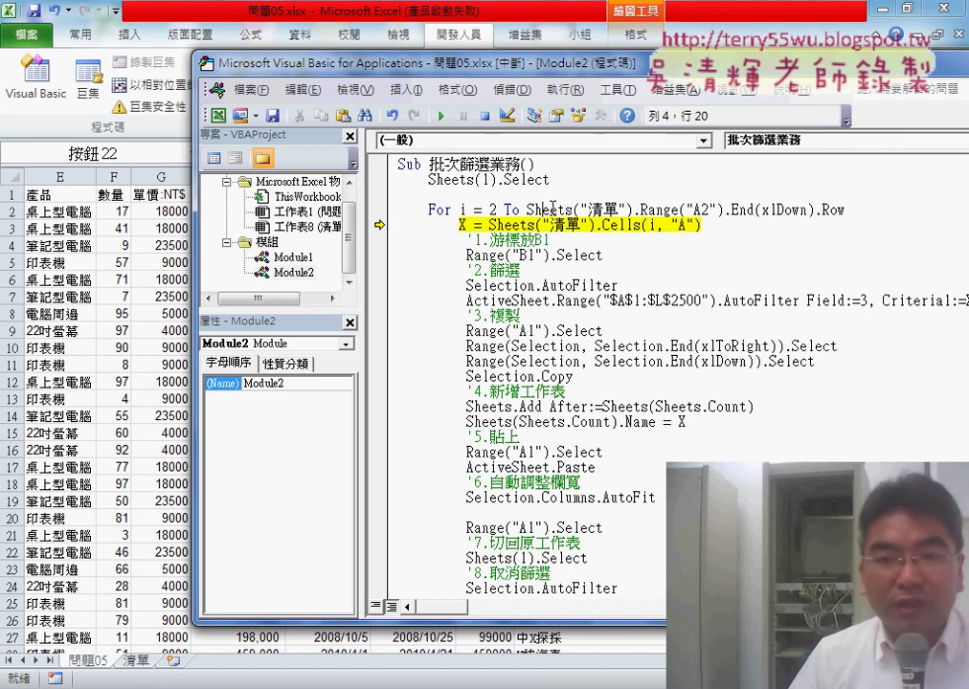
drag(532, 210, 857, 208)
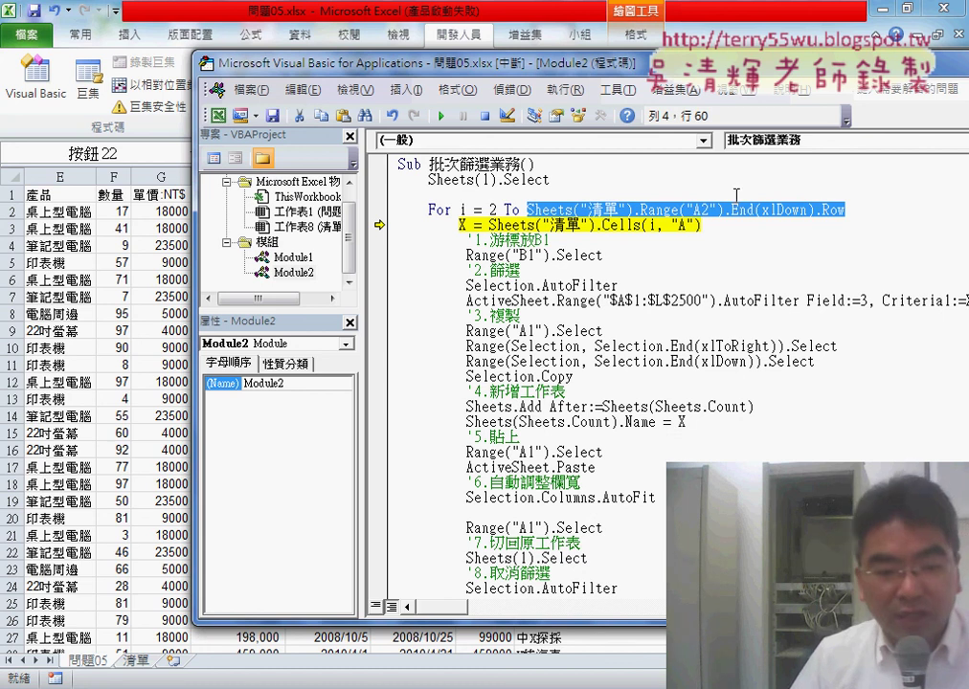
click(626, 226)
- Step through the first pass: filter for 菜頭, add the 菜頭 sheet, paste and autofit records
key(F8)
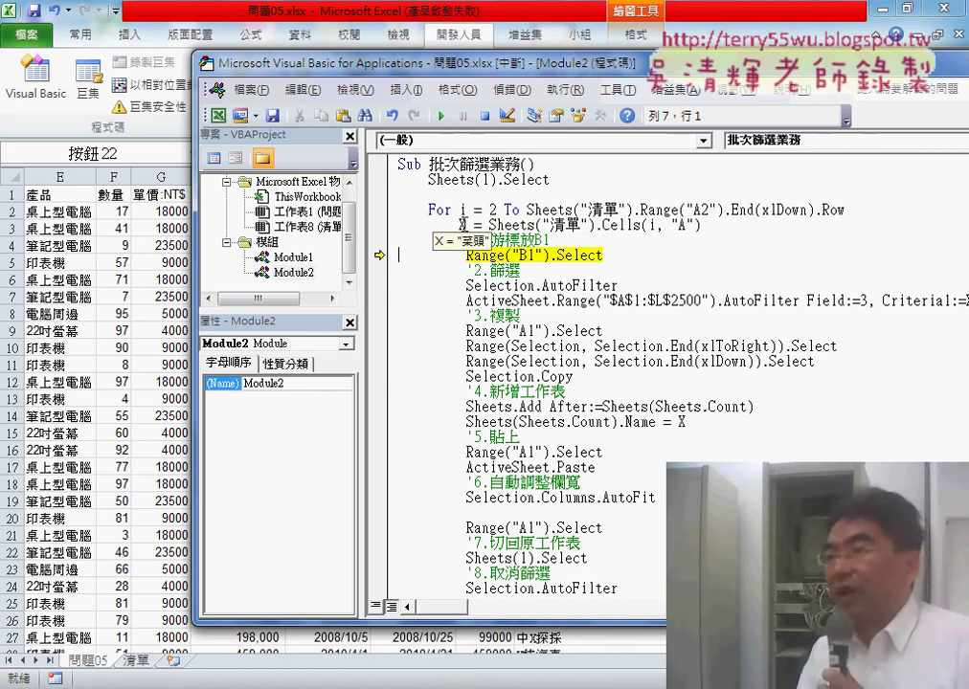
mouse_move(462, 224)
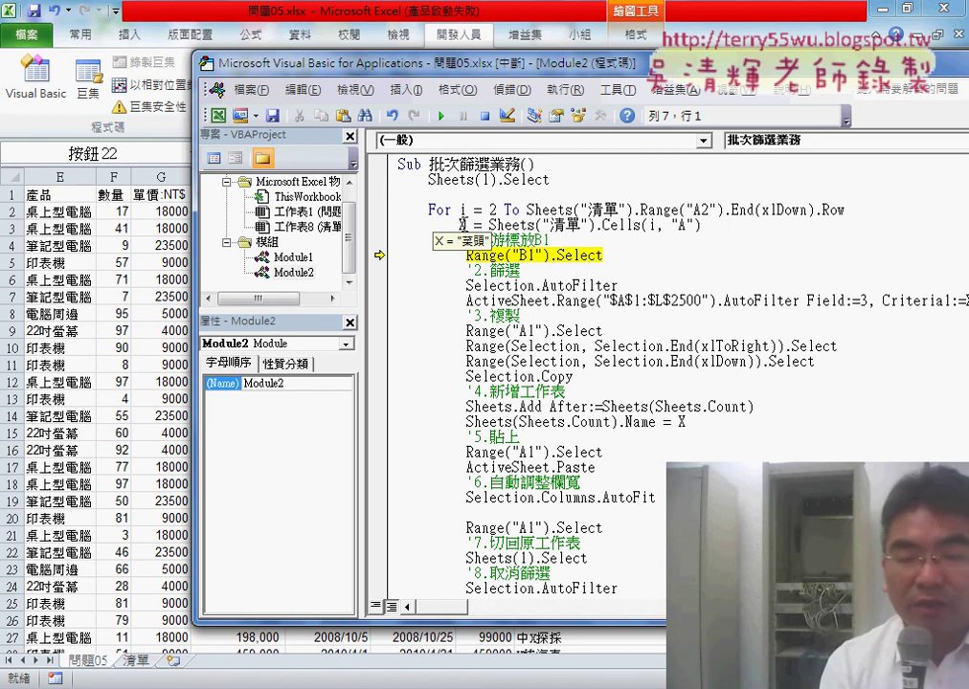
key(F8)
key(F8)
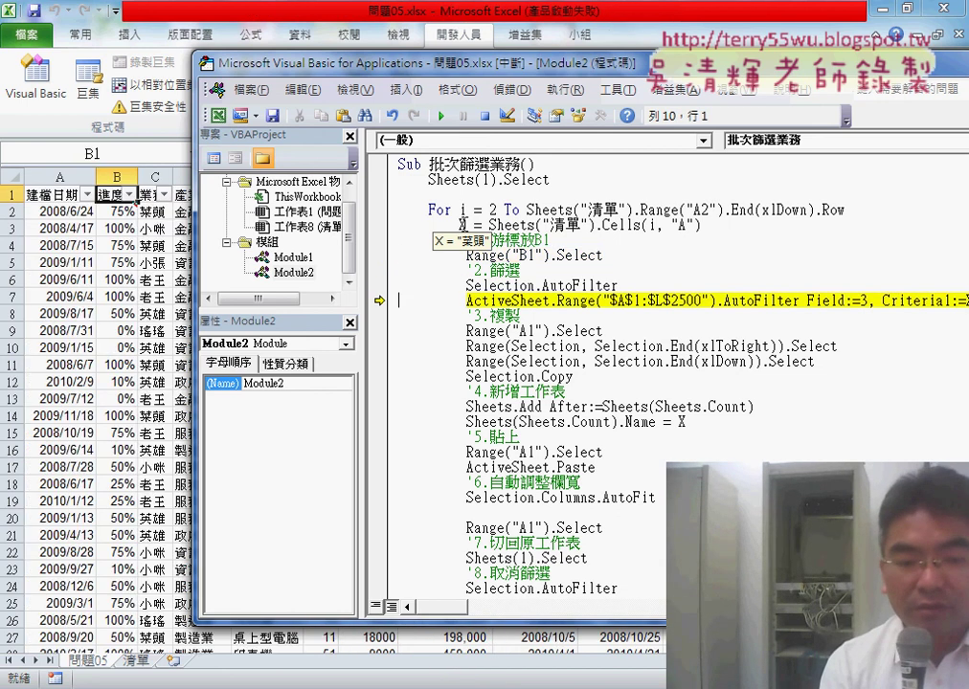
key(F8)
key(F8)
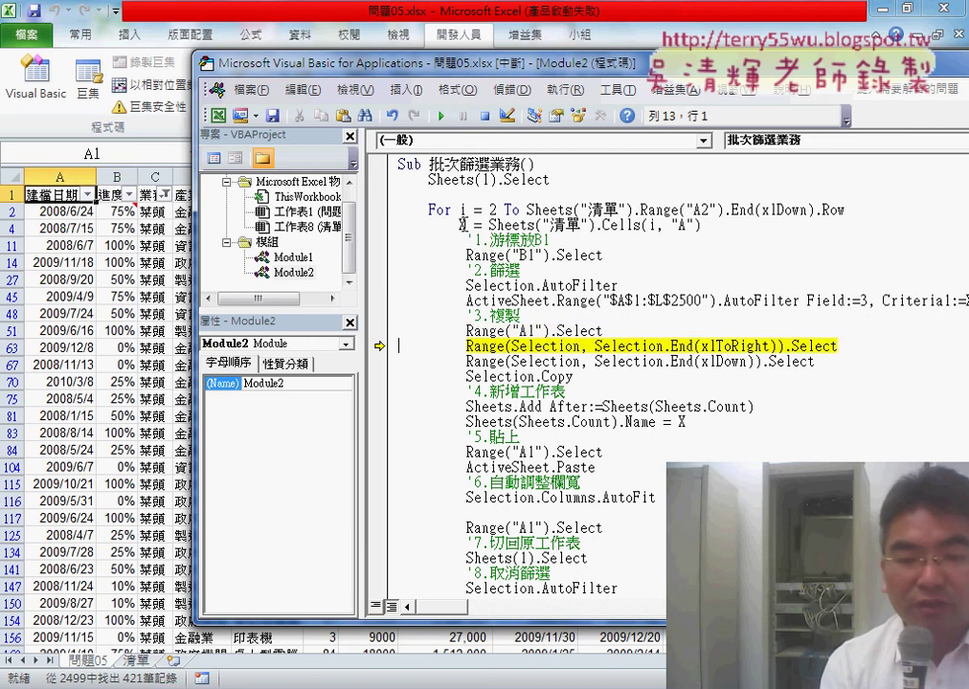
key(F8)
key(F8)
key(F8)
key(F8)
key(F8)
key(F8)
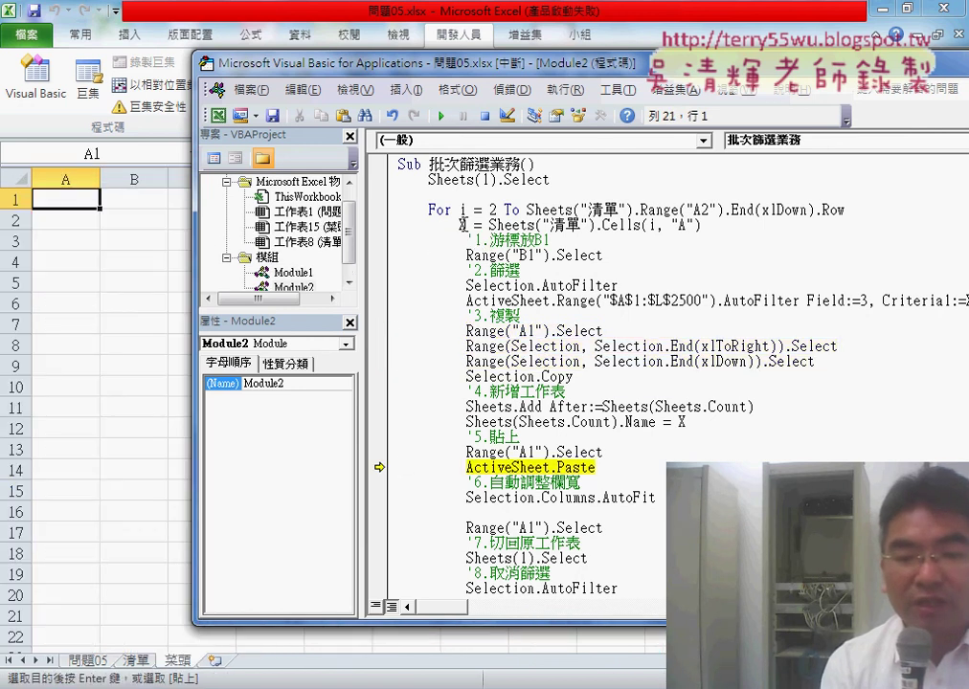
key(F8)
key(F8)
key(F8)
key(F8)
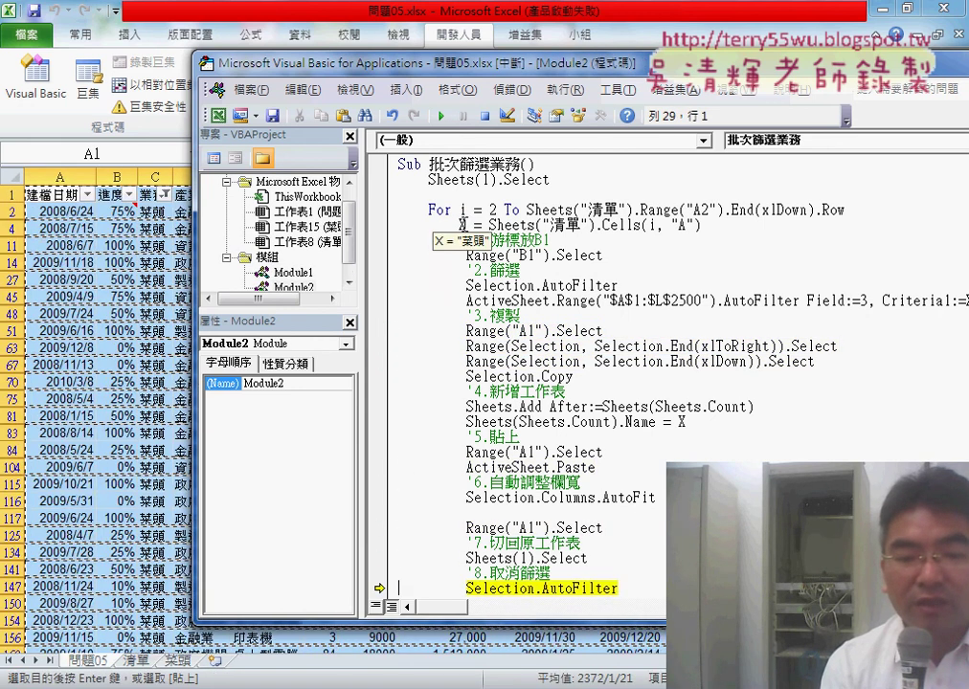
key(F8)
key(F8)
key(F8)
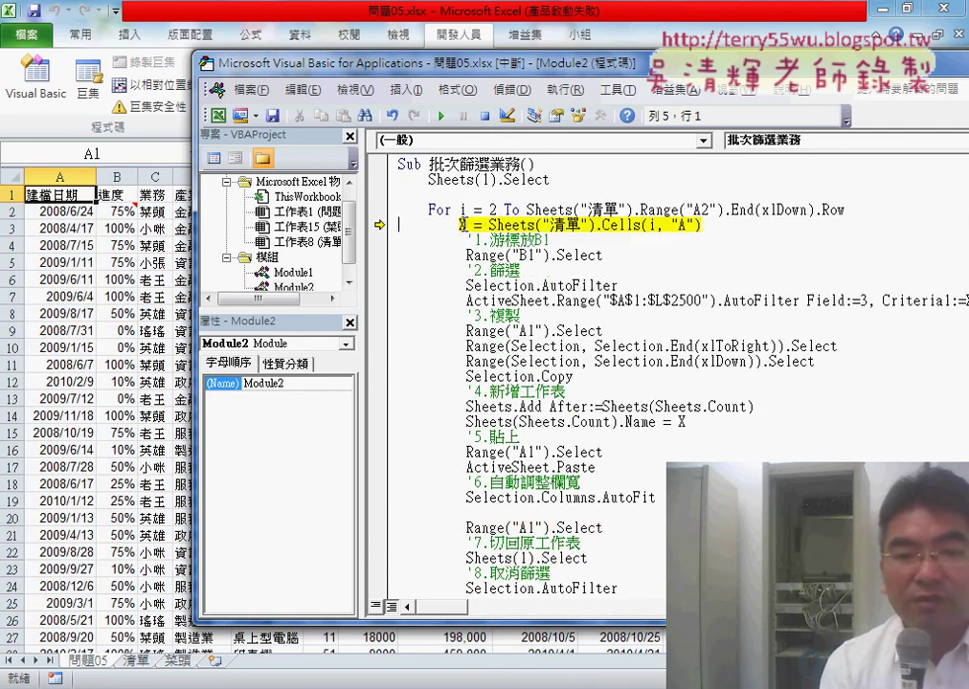
key(F8)
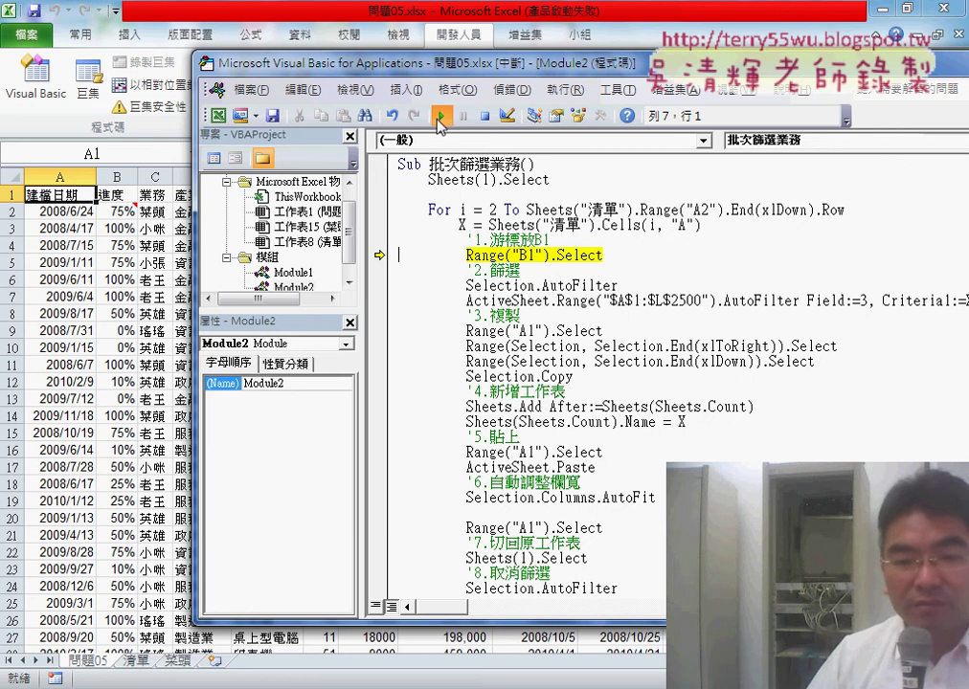
- Resume the macro to completion and inspect its return-to-first-sheet line
click(440, 116)
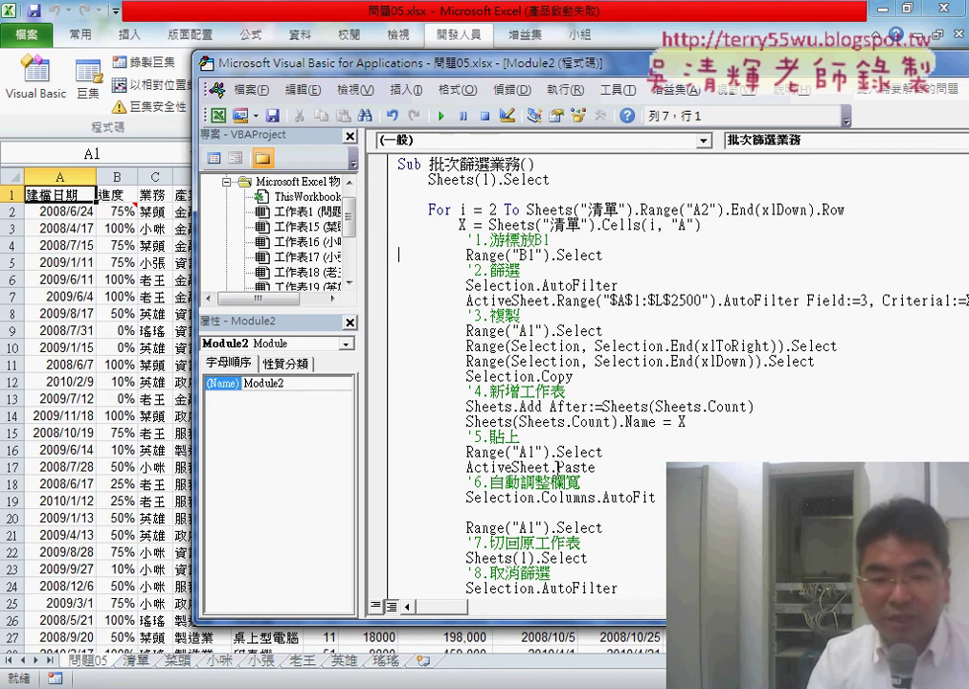
scroll(553, 467, down, 2)
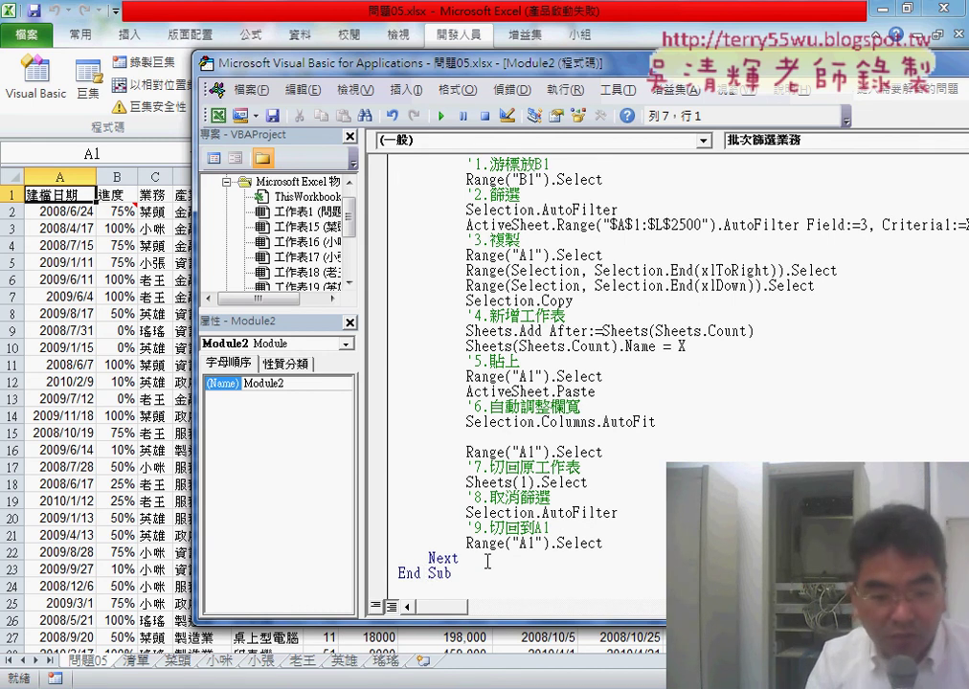
drag(588, 483, 466, 483)
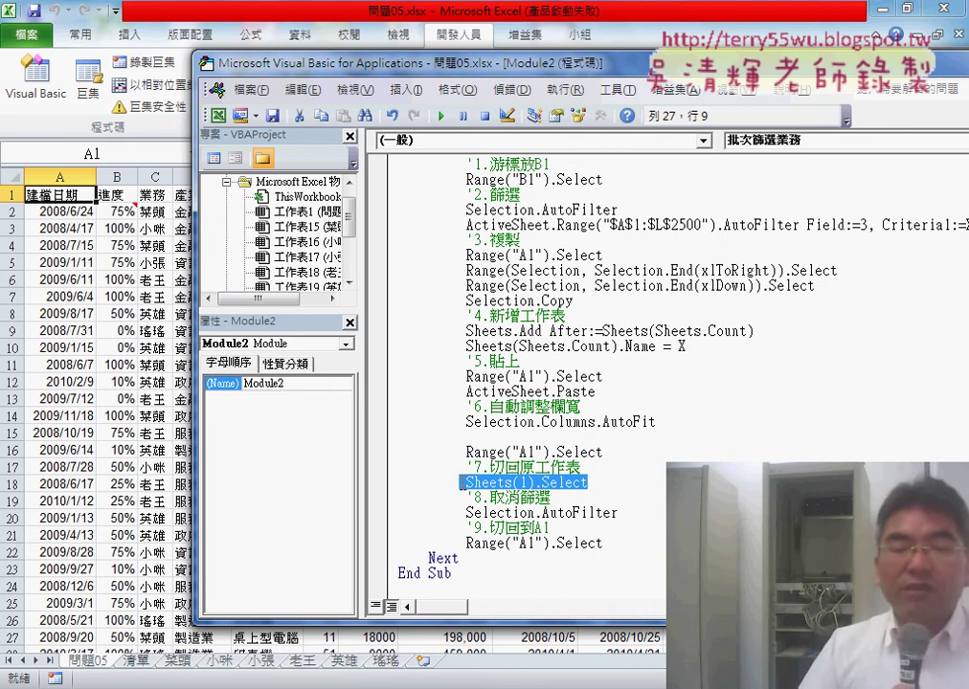
click(542, 413)
scroll(546, 412, up, 2)
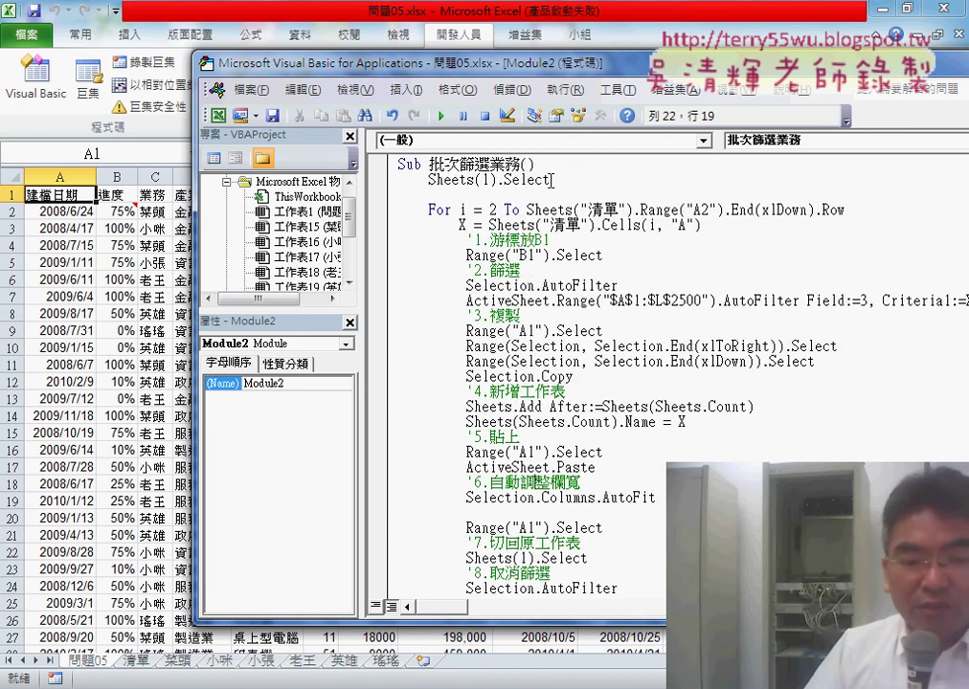
- Check the new 菜頭 and 瑤瑤 sheets against 問題05, then return to the VBA editor
click(120, 398)
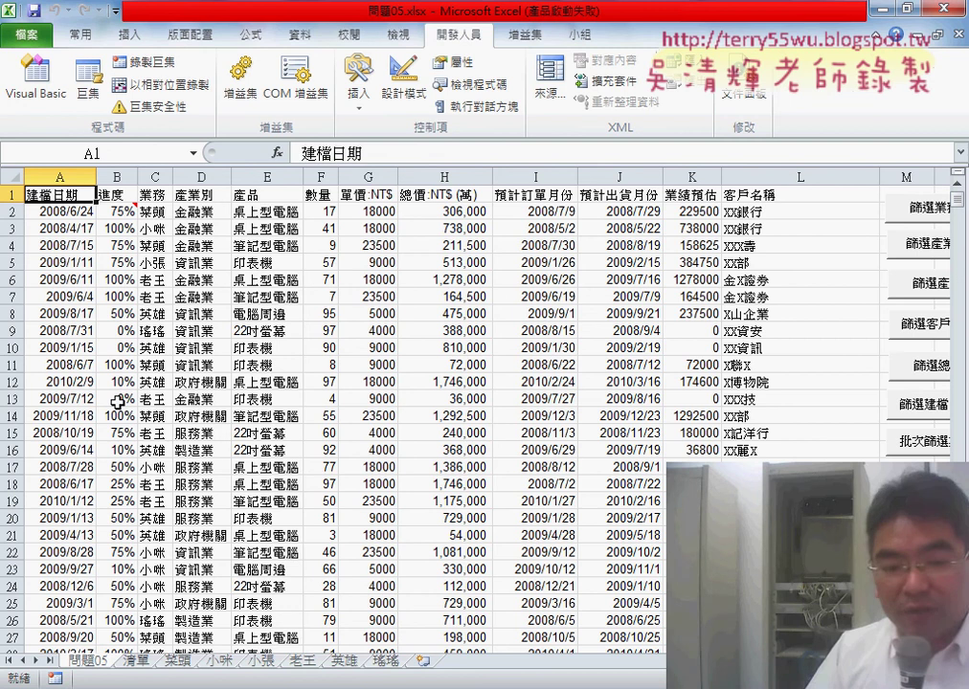
click(178, 661)
click(388, 661)
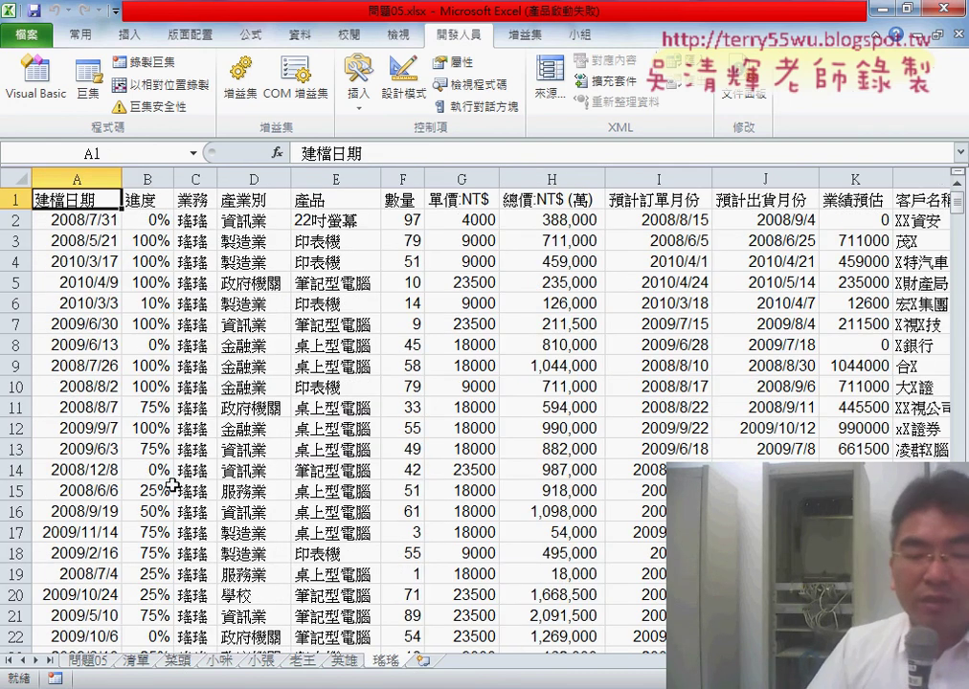
click(91, 661)
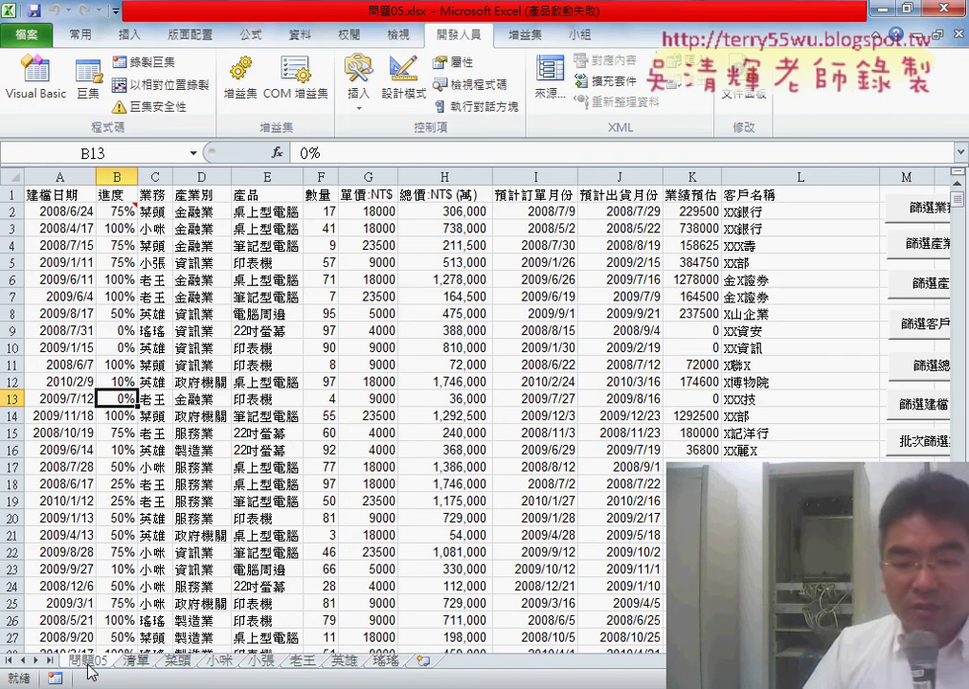
click(388, 660)
key(alt+F11)
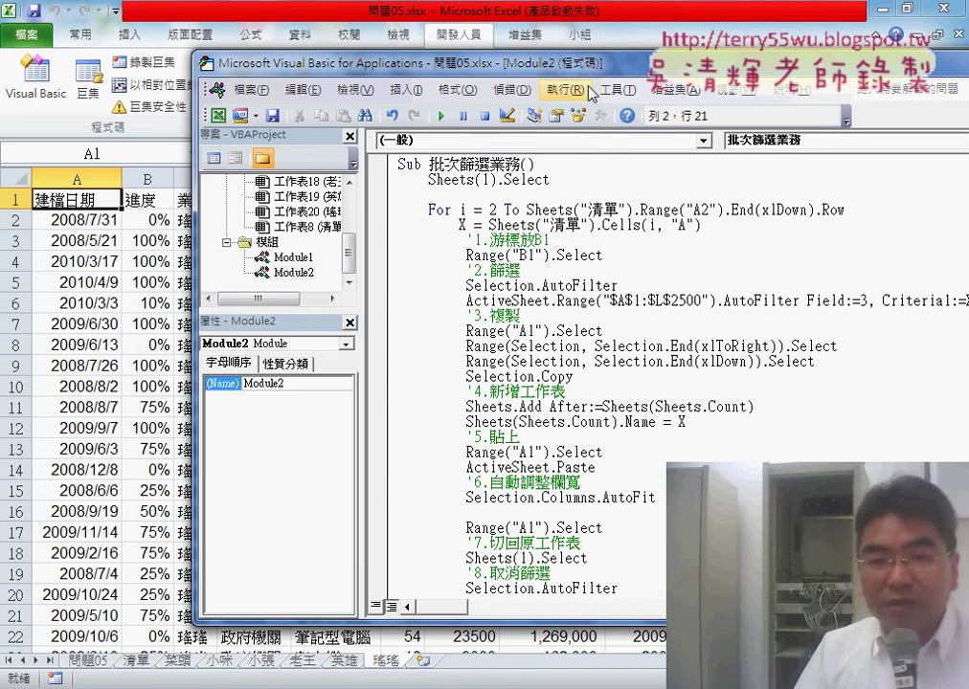
drag(471, 63, 412, 63)
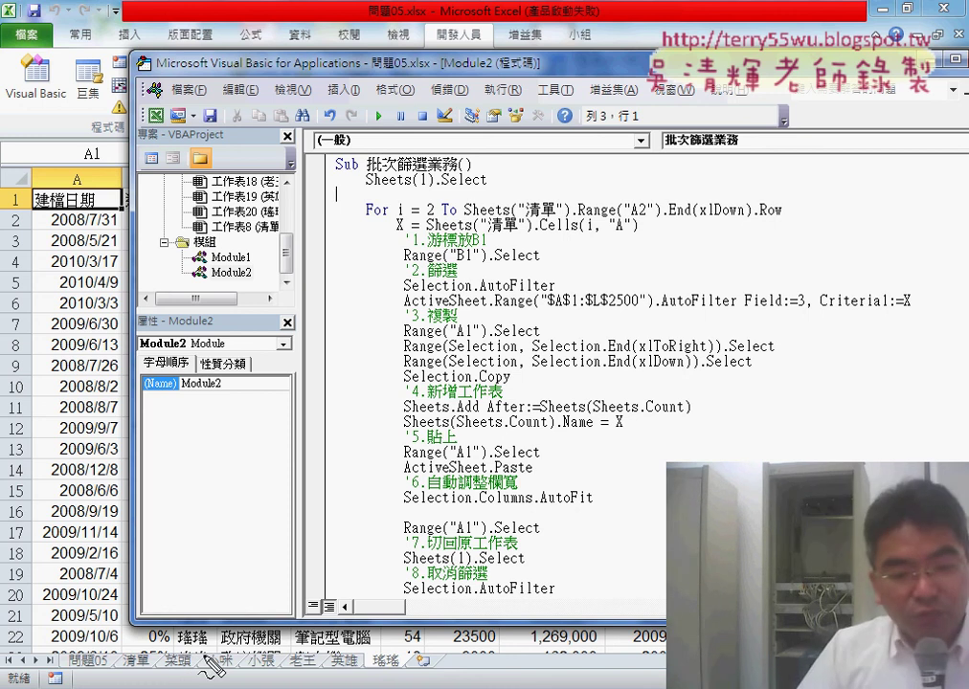
drag(165, 682, 409, 680)
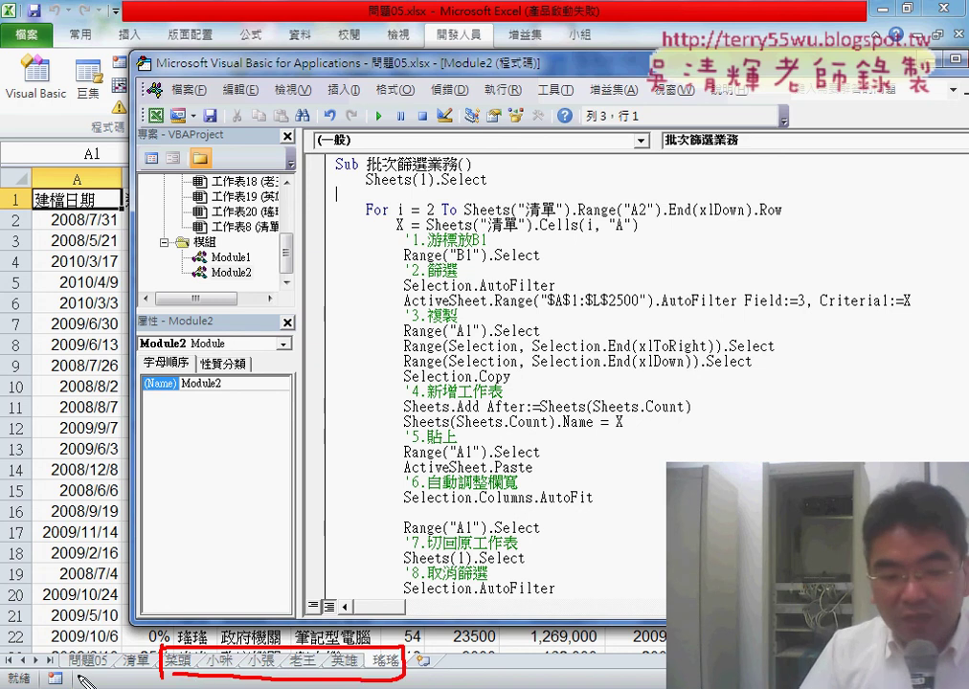
drag(79, 676, 145, 671)
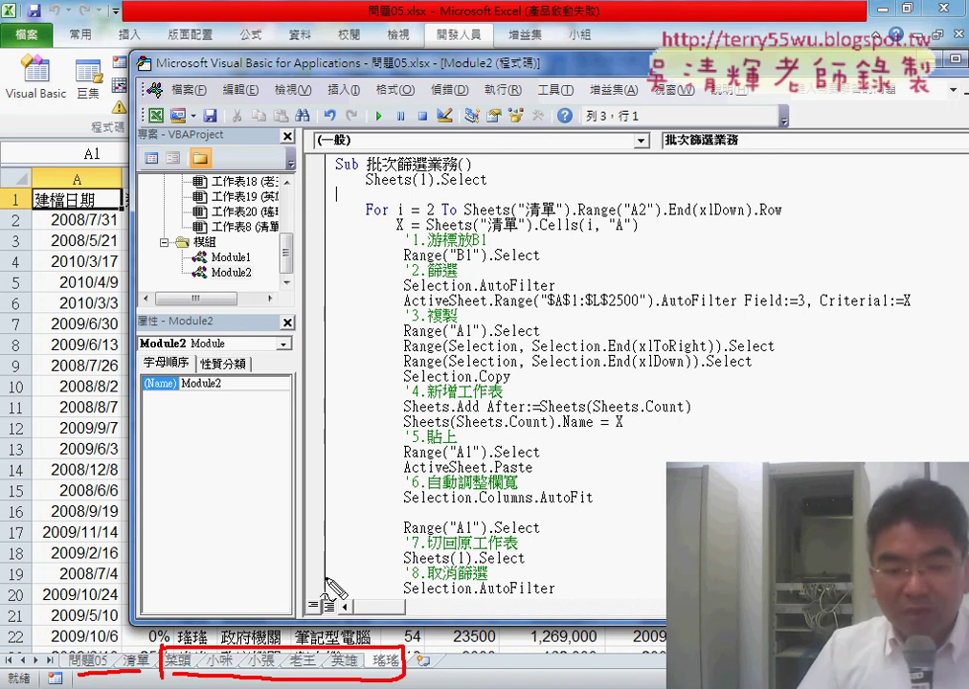
drag(293, 617, 330, 572)
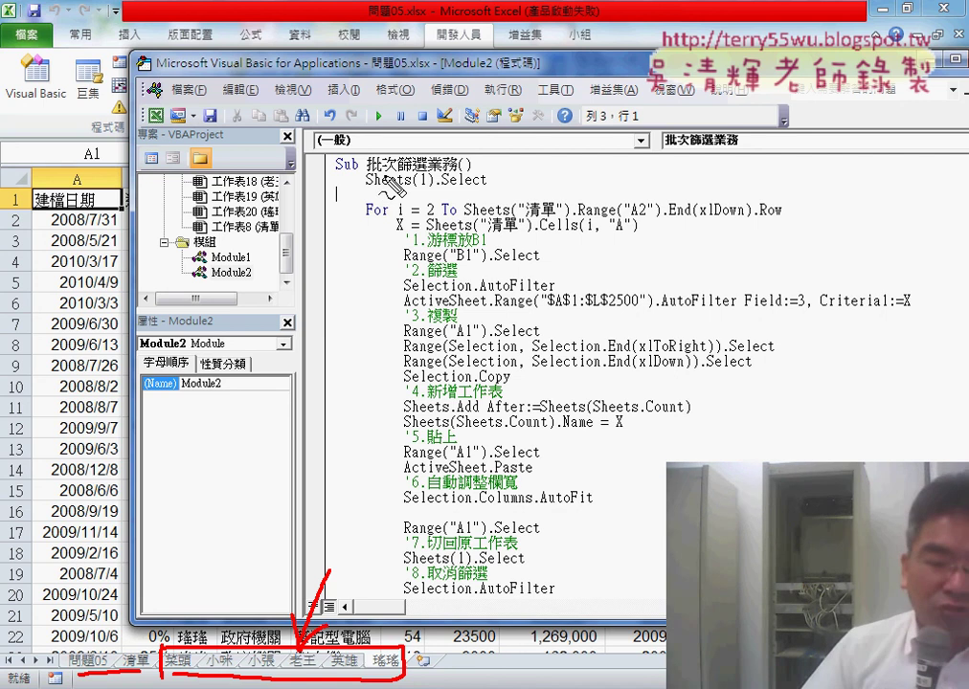
key(Escape)
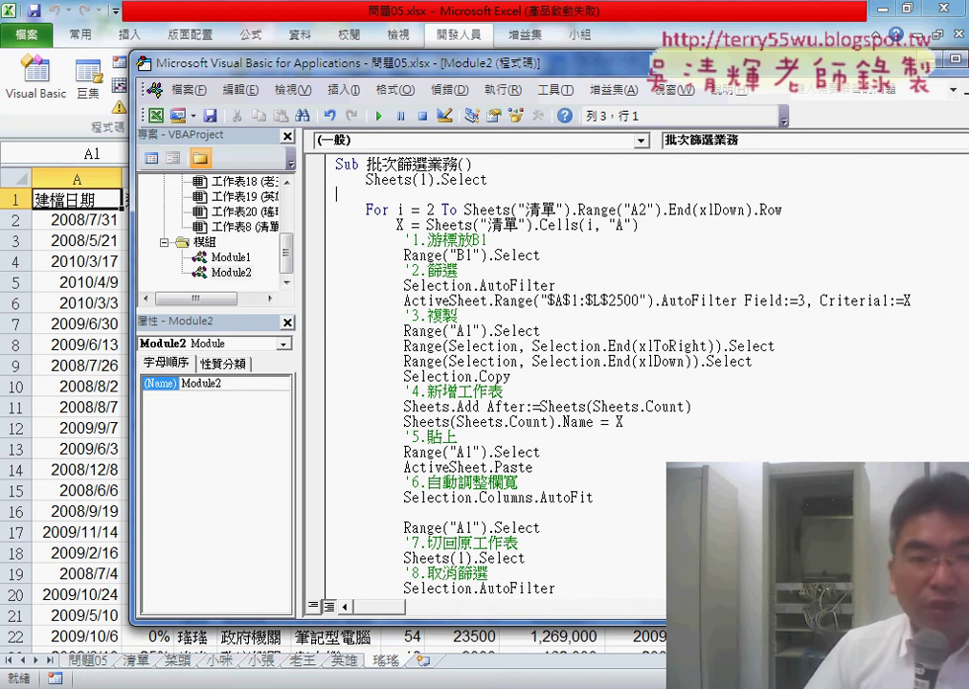
key(alt+Tab)
scroll(332, 206, up, 1)
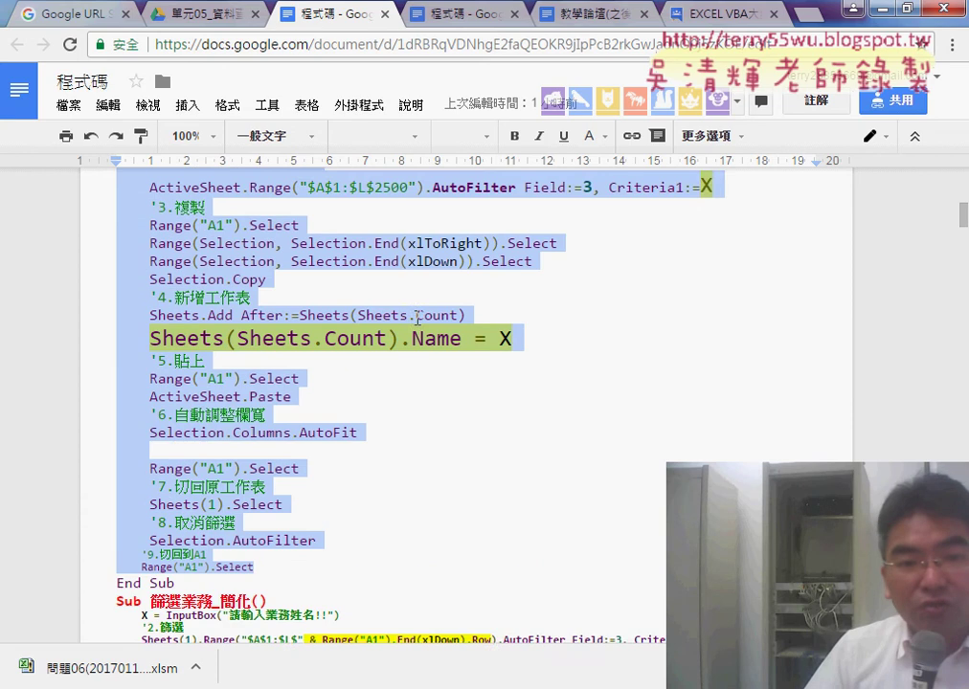
scroll(329, 328, up, 3)
scroll(249, 360, up, 7)
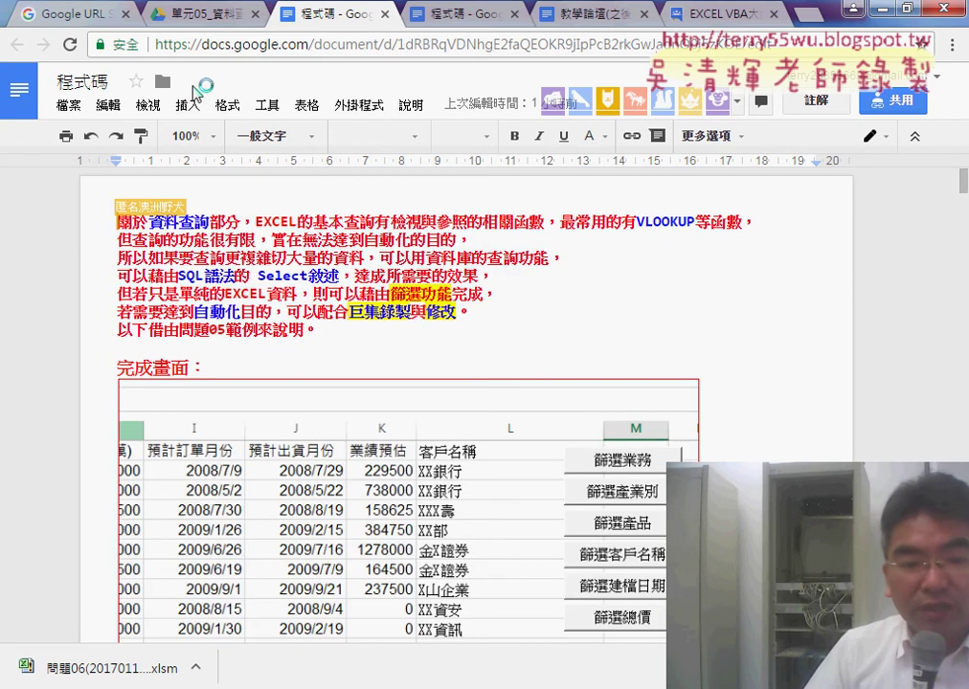
scroll(274, 365, down, 4)
scroll(275, 362, down, 2)
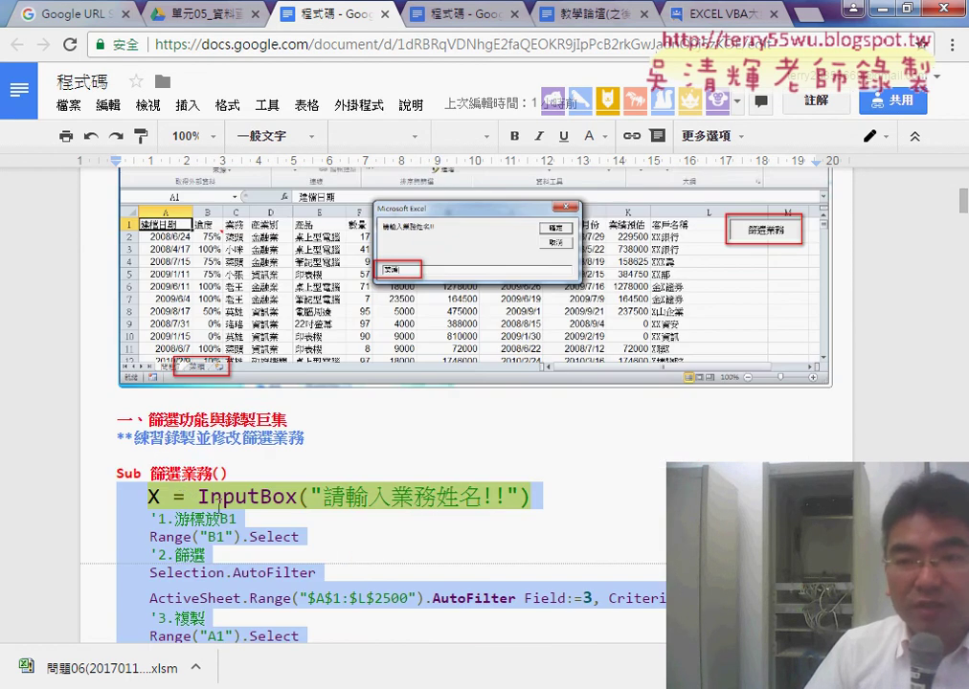
scroll(220, 498, down, 3)
key(alt+Tab)
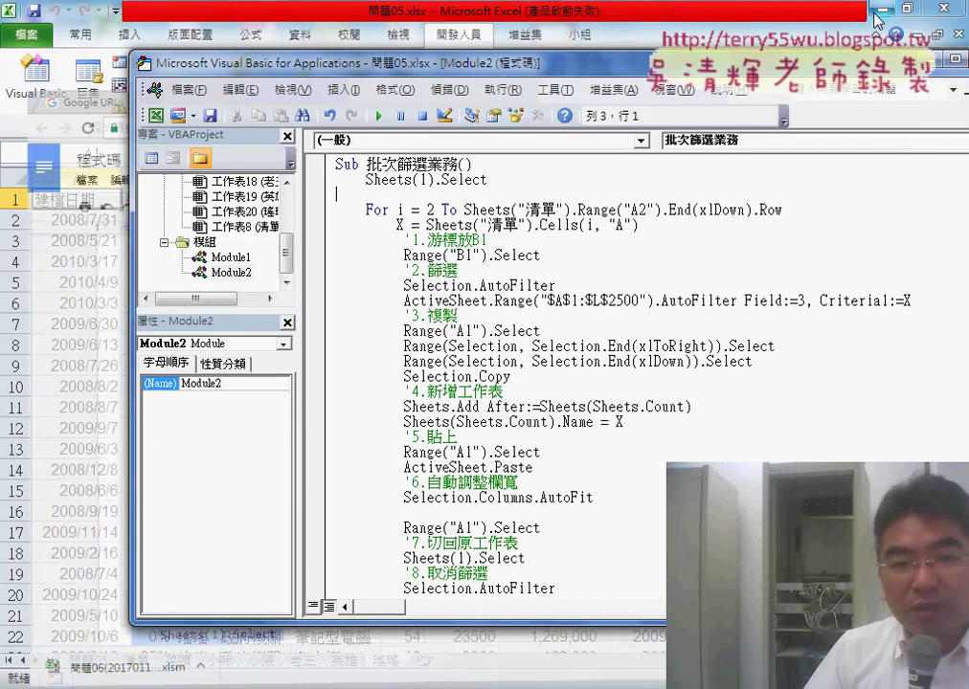
drag(367, 164, 445, 165)
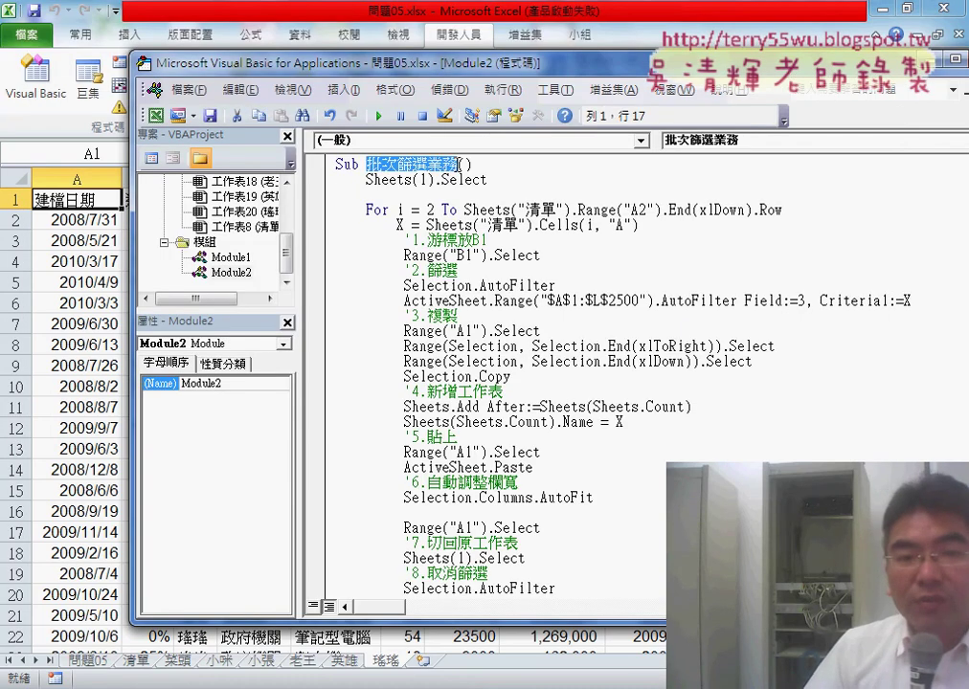
drag(369, 209, 790, 209)
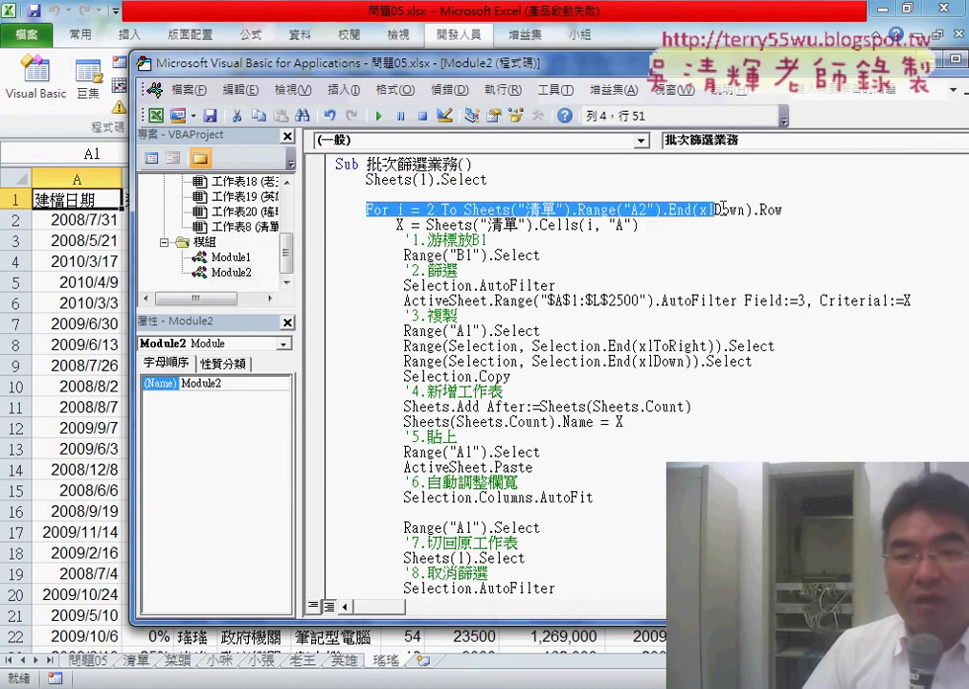
drag(638, 225, 426, 226)
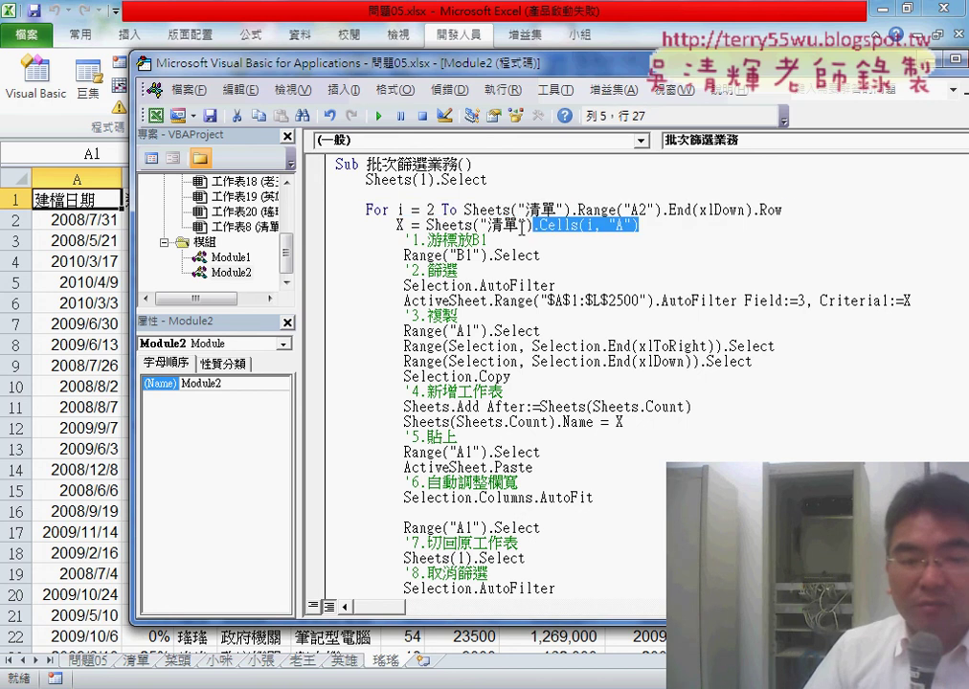